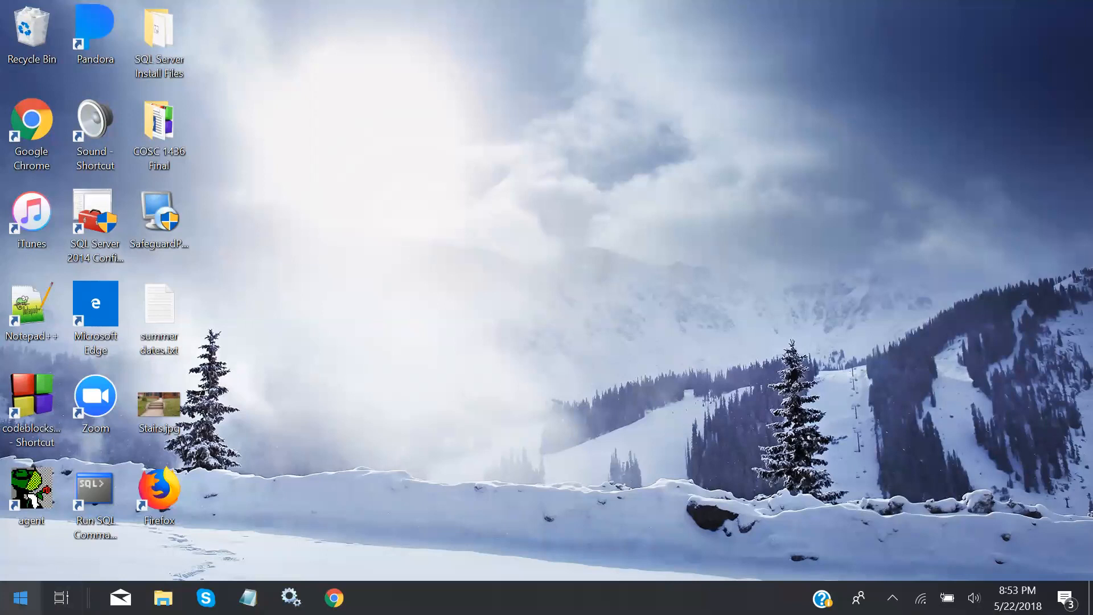
In the Start menu, expand Microsoft SQL Server Tools 17 to reveal Management Studio 17
click(20, 598)
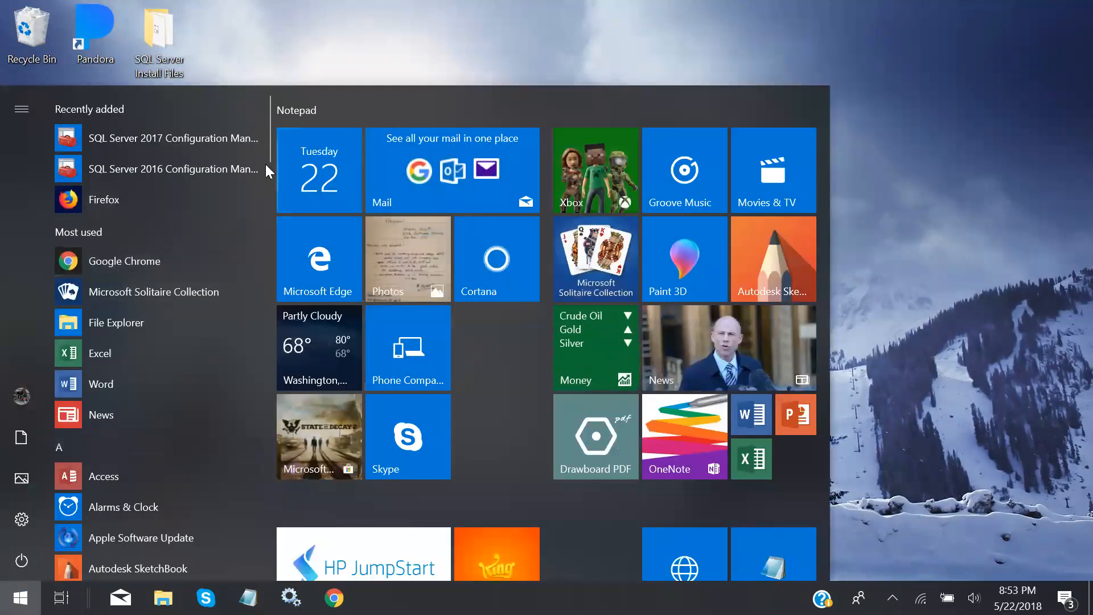
drag(270, 150, 278, 341)
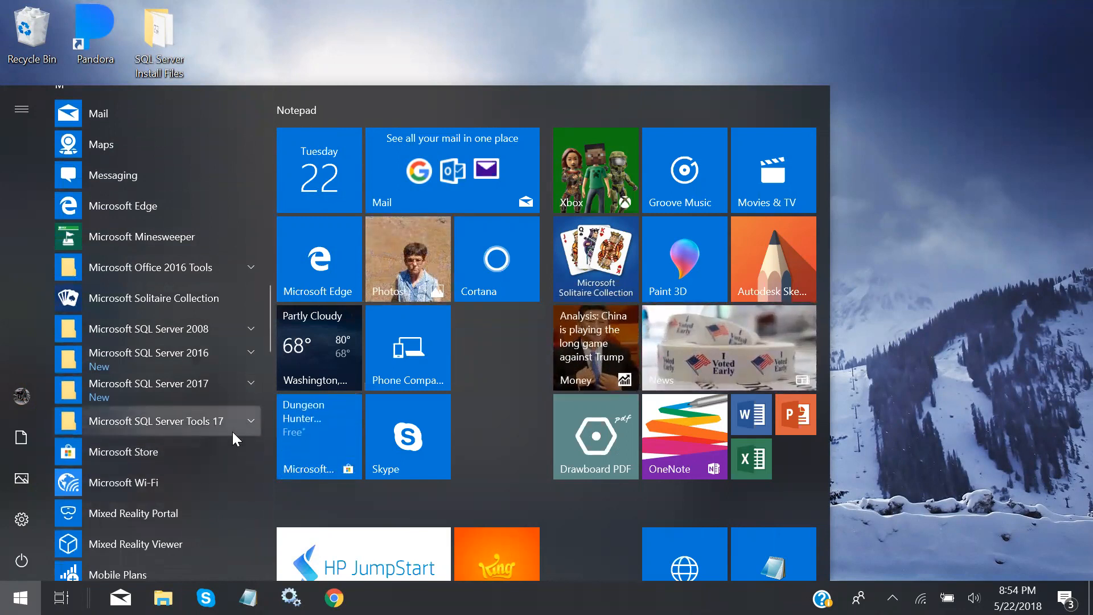
click(249, 420)
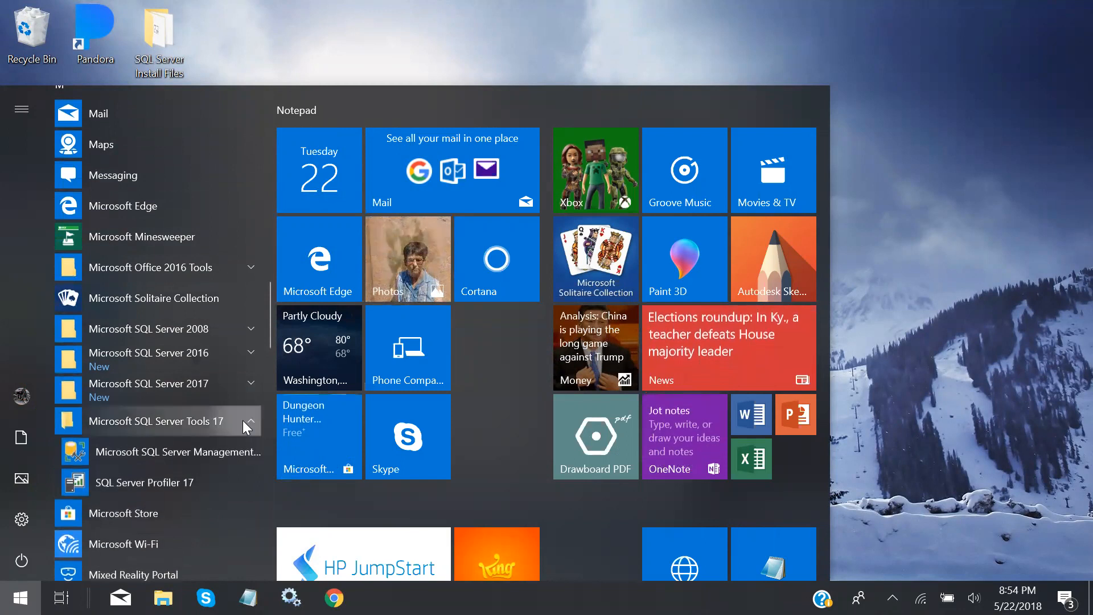
scroll(222, 406, down, 2)
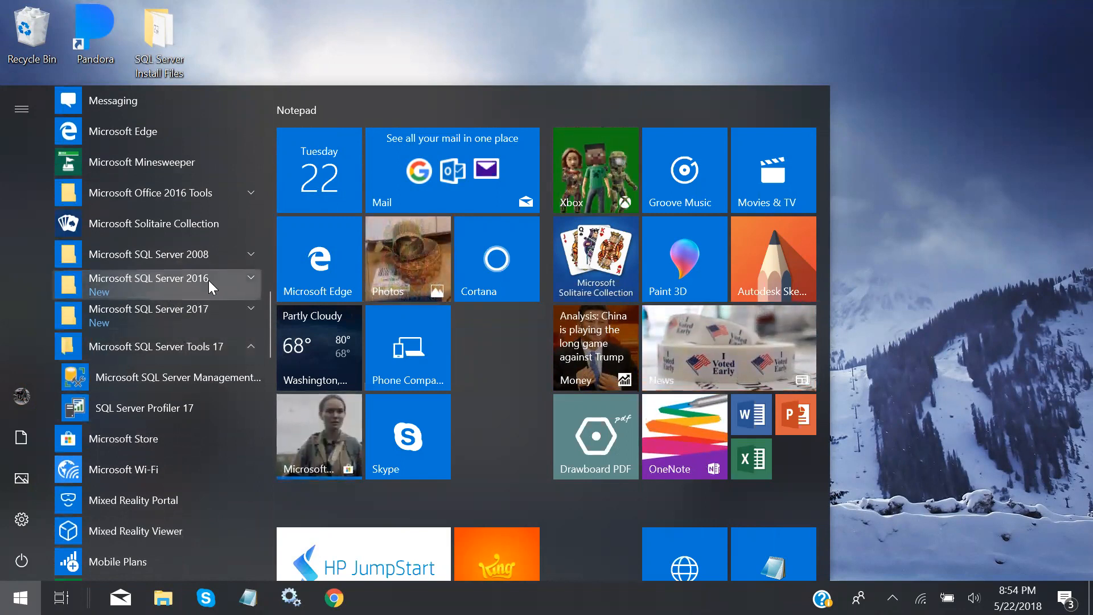
click(150, 312)
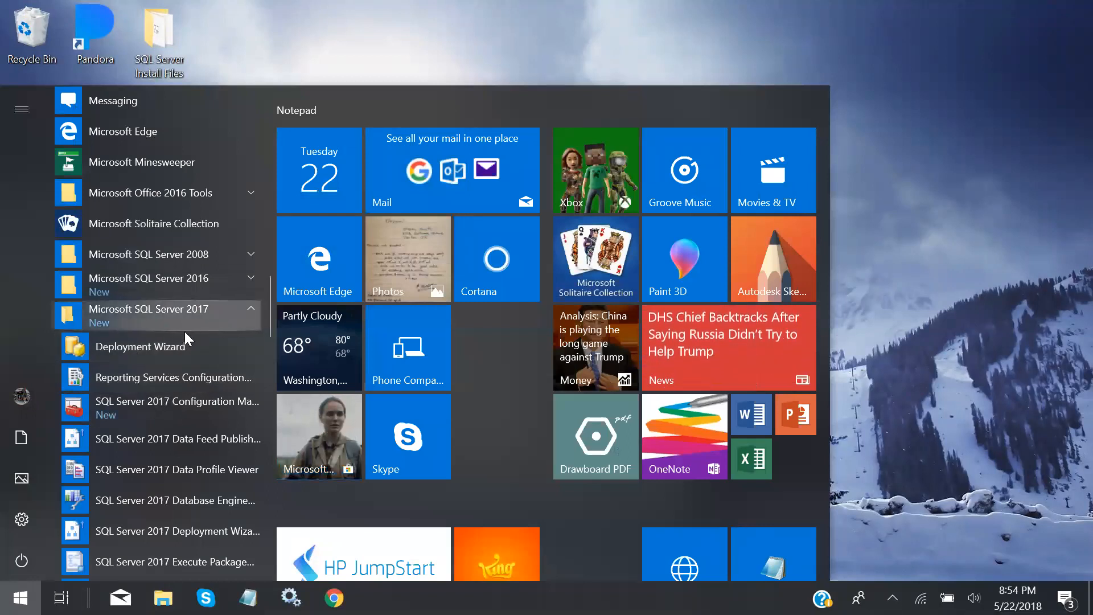
click(250, 309)
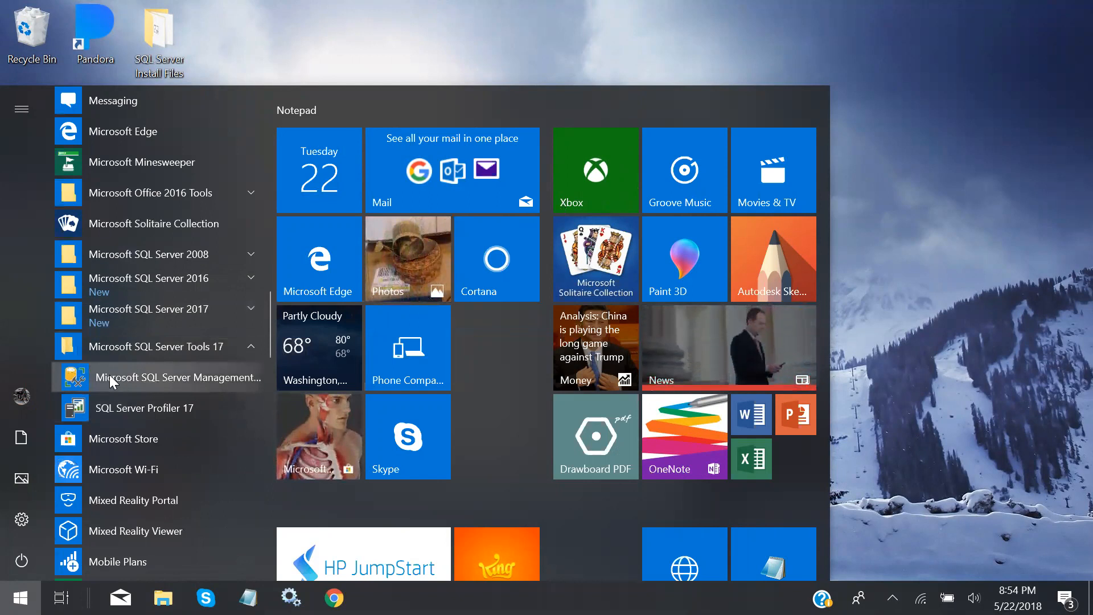
right_click(142, 376)
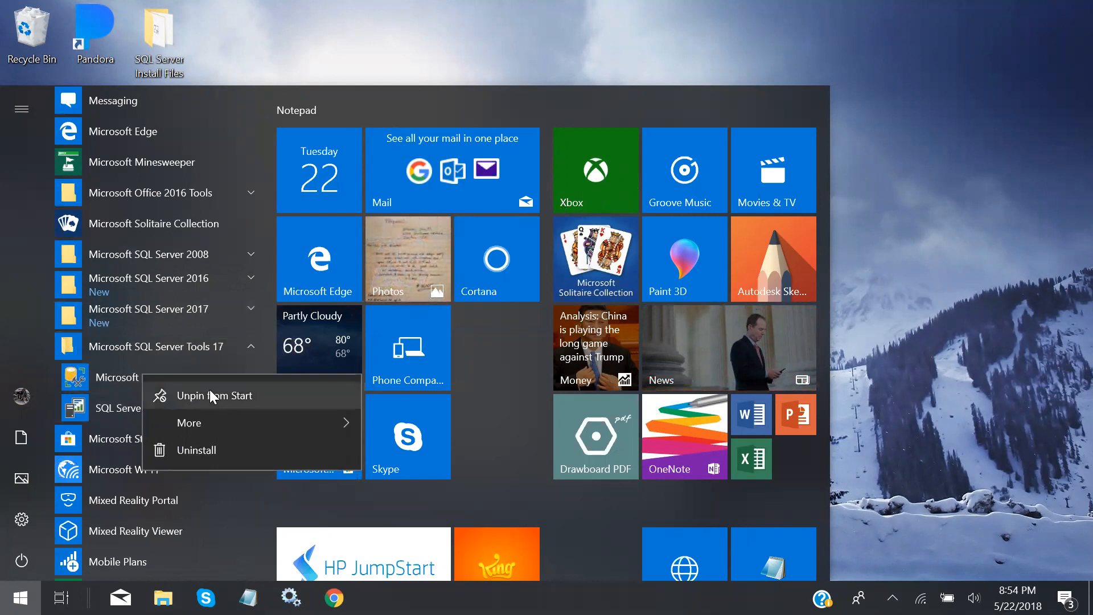
click(128, 373)
Launch Management Studio 17, try a SQL Server Authentication connection to SQLEXPRESS, then cancel it
click(128, 376)
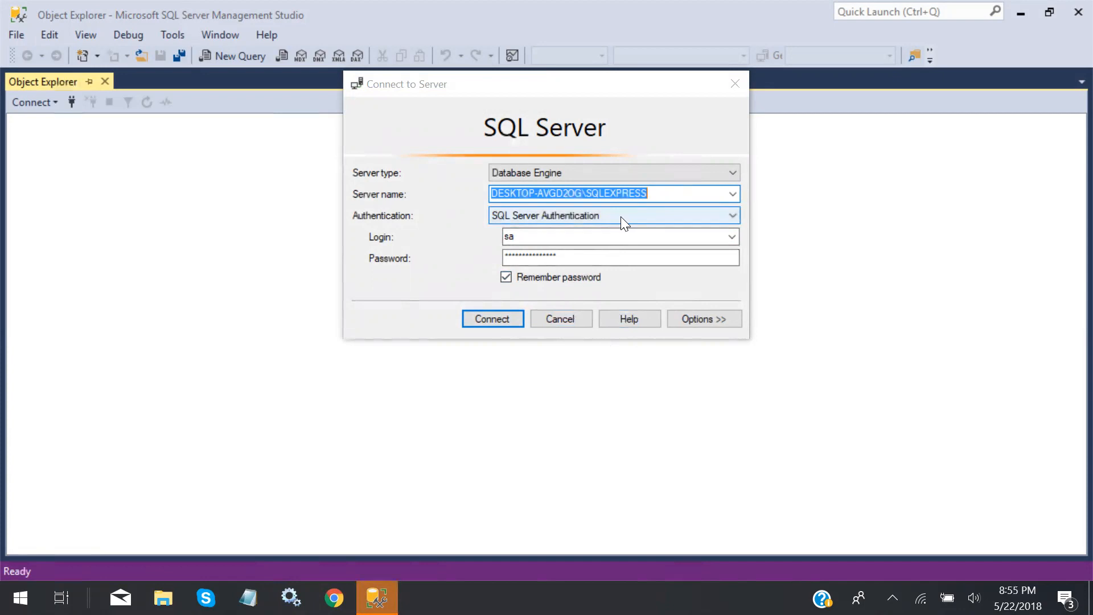
click(491, 319)
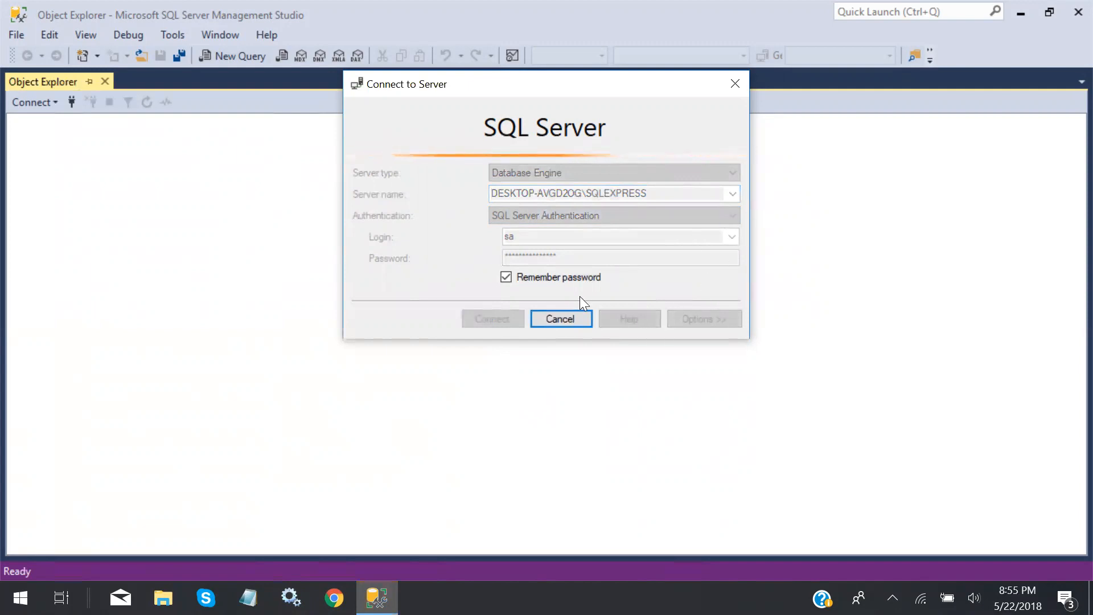
click(567, 311)
click(731, 216)
click(702, 239)
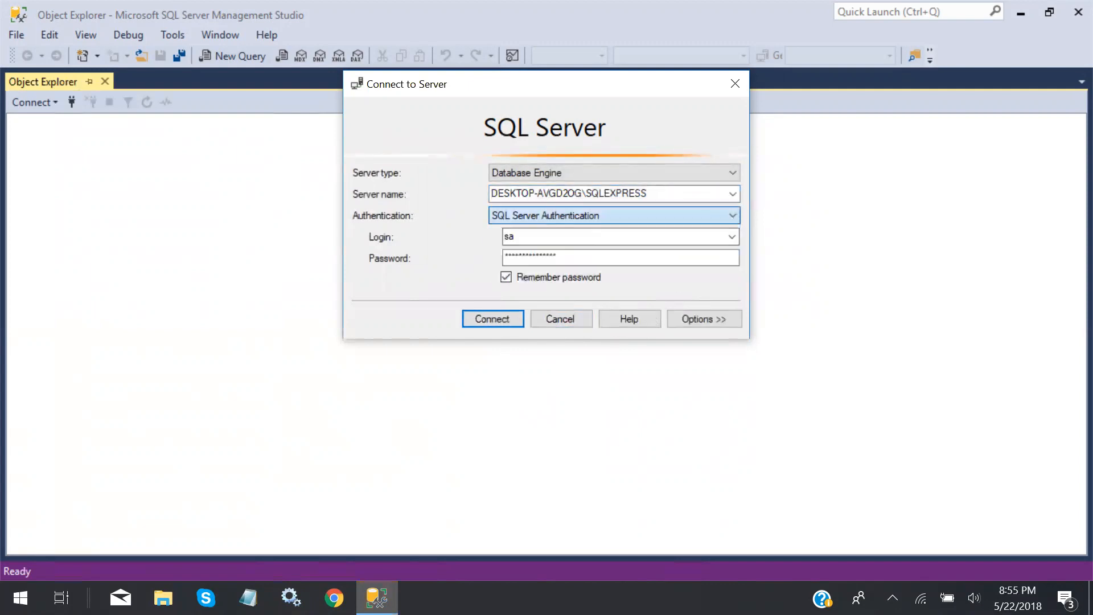
Switch Authentication to Windows Authentication and connect to the SQLEXPRESS server
click(730, 214)
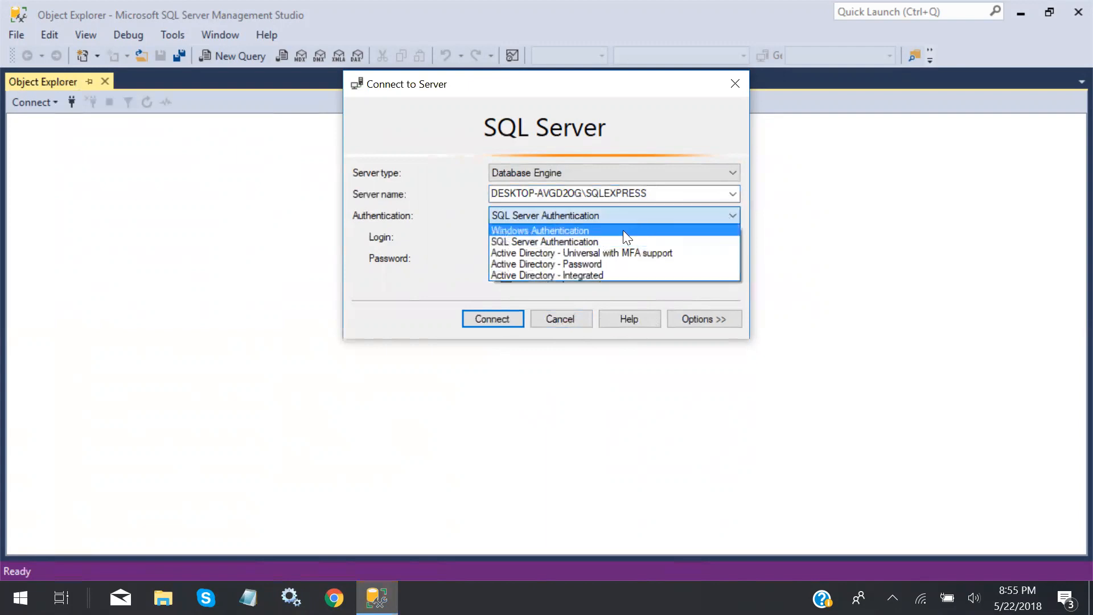
click(626, 230)
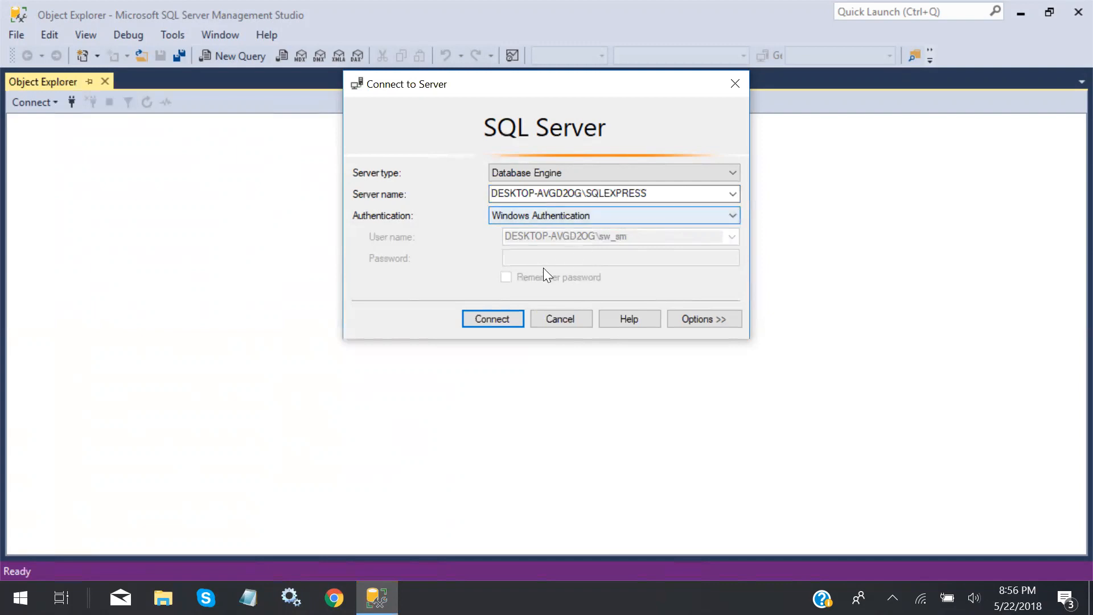
click(511, 321)
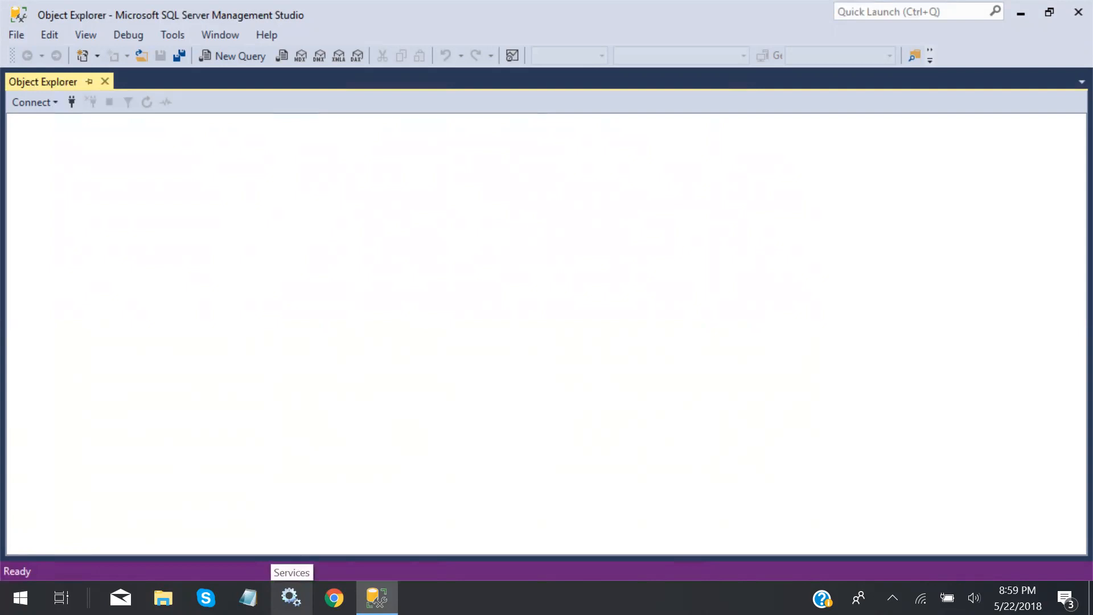
In Windows Services, confirm SQL Server (SQLEXPRESS) is Running with Manual startup
click(291, 597)
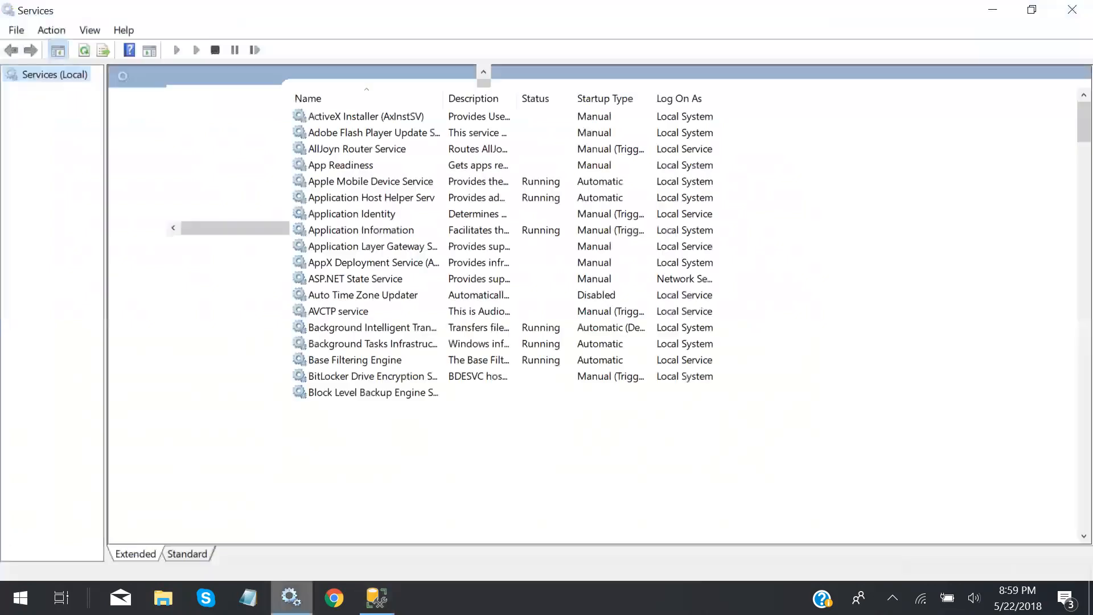
drag(1073, 127, 1067, 396)
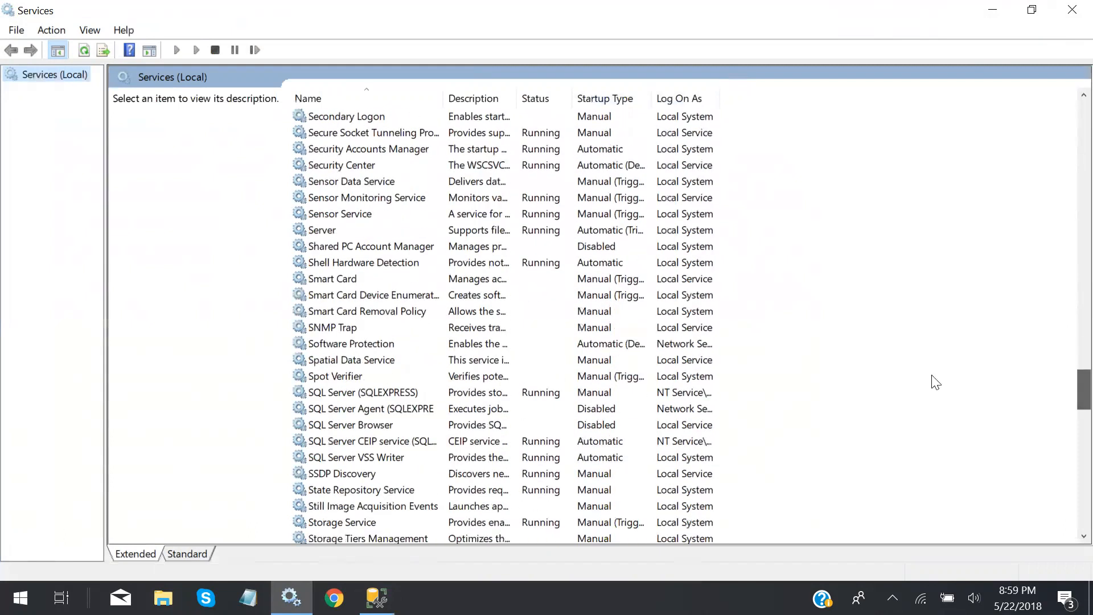
click(540, 391)
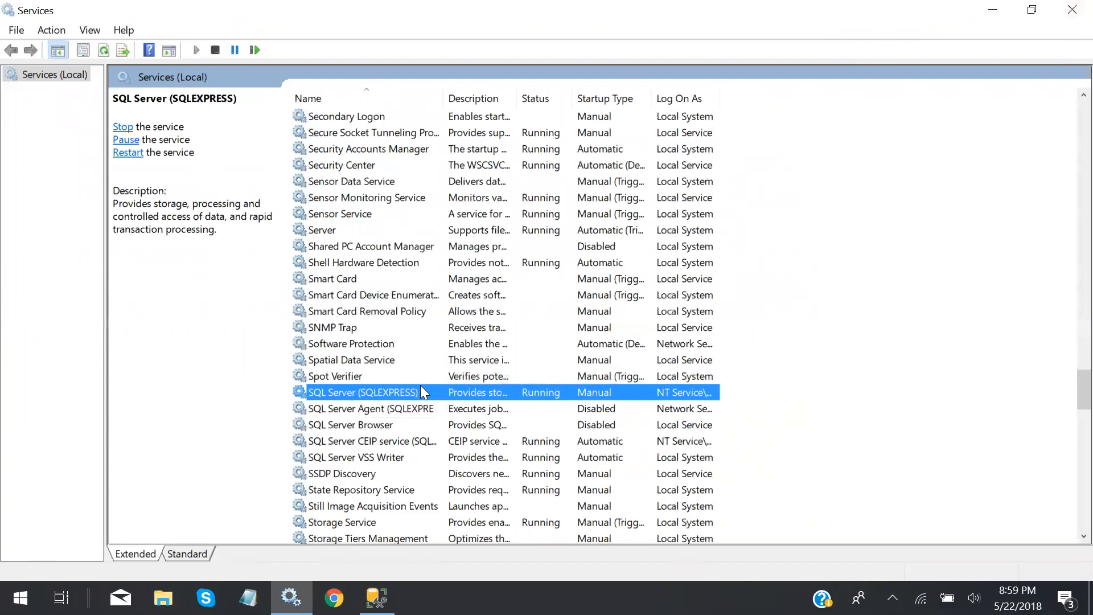
Close Services and connect to the SQLEXPRESS Database Engine using Windows Authentication
click(1070, 12)
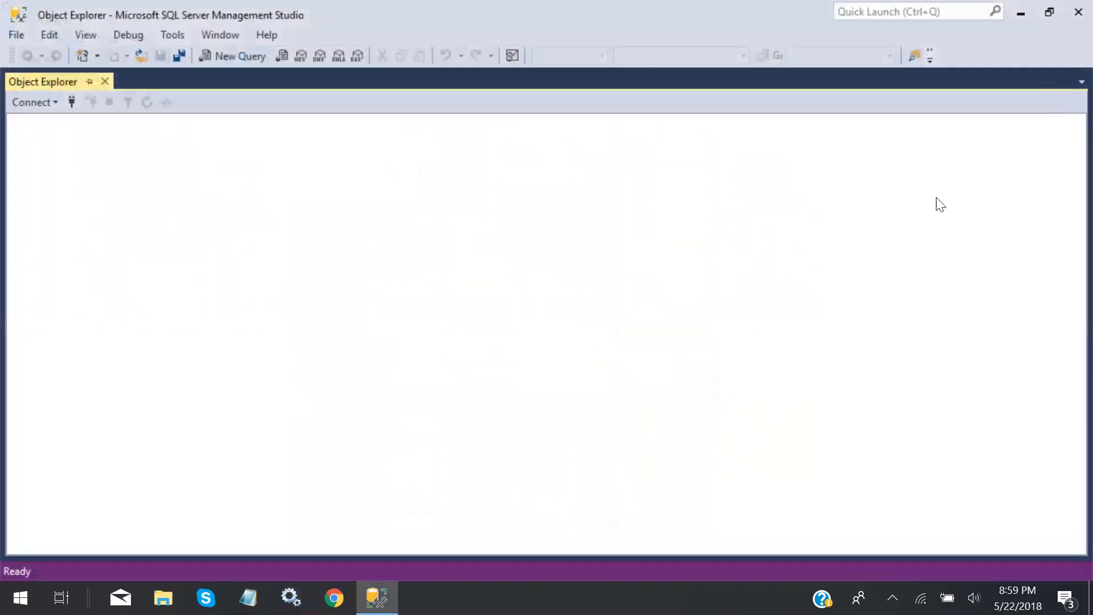
click(37, 104)
click(40, 120)
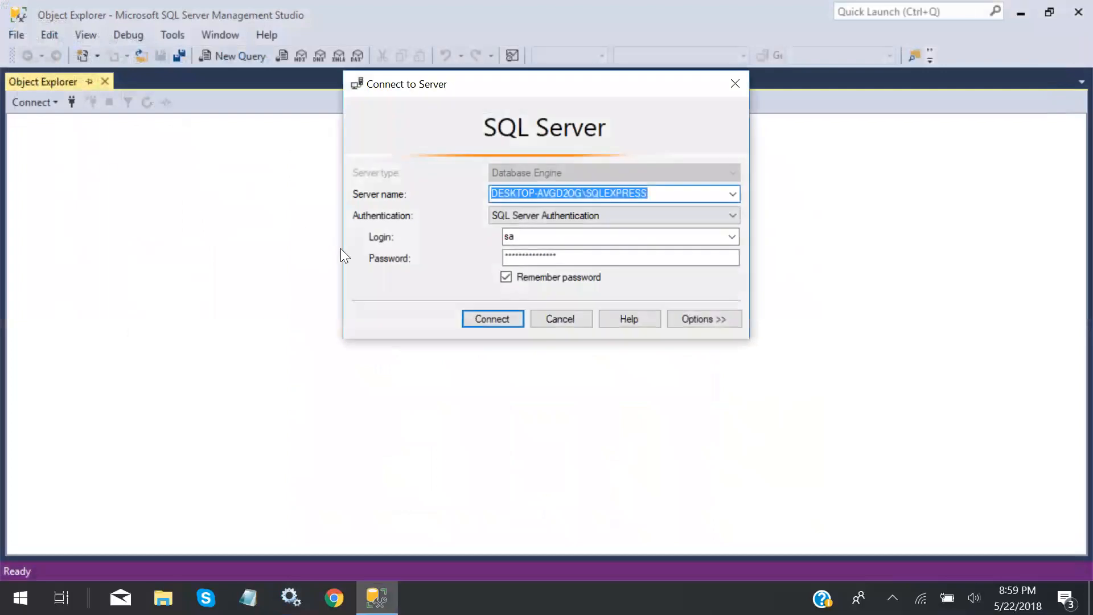
click(733, 214)
click(648, 230)
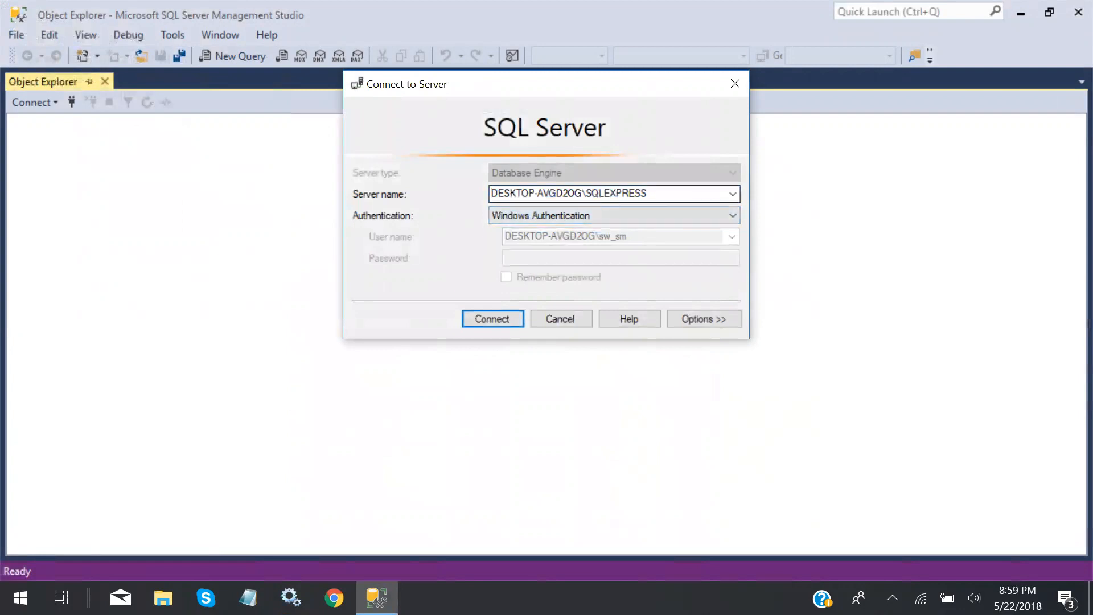
click(493, 318)
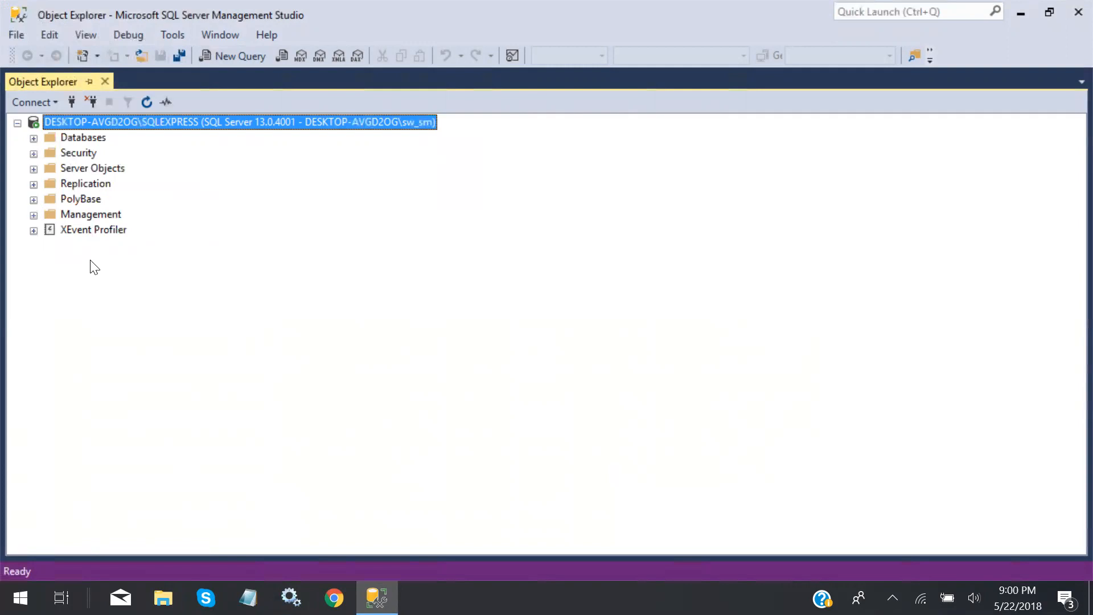
Bring up the SQLEXPRESS server node's context menu in Object Explorer to reach its properties
right_click(155, 122)
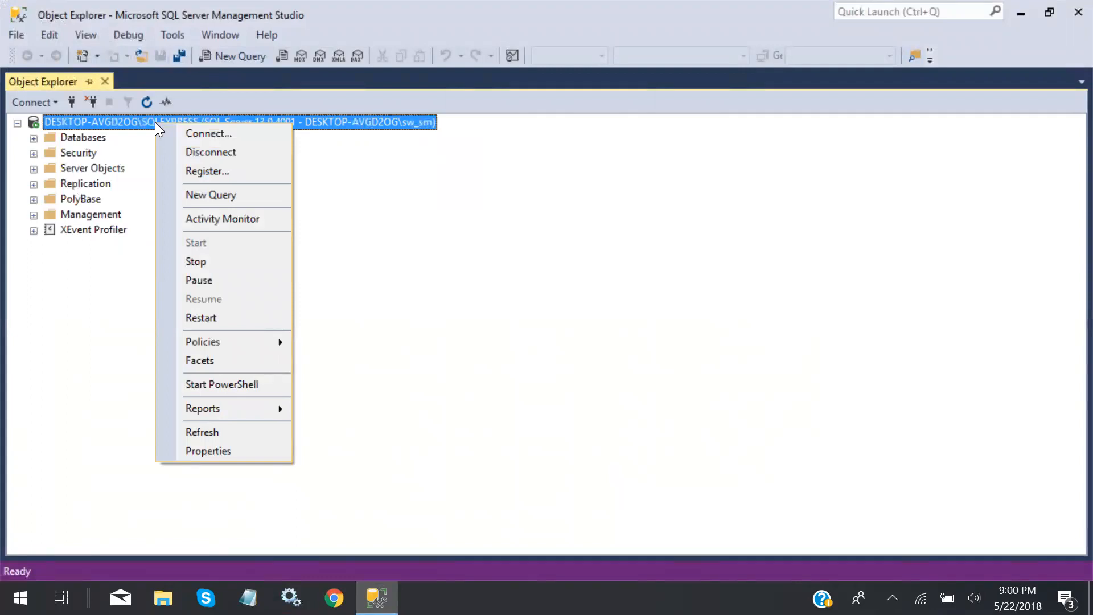
click(422, 205)
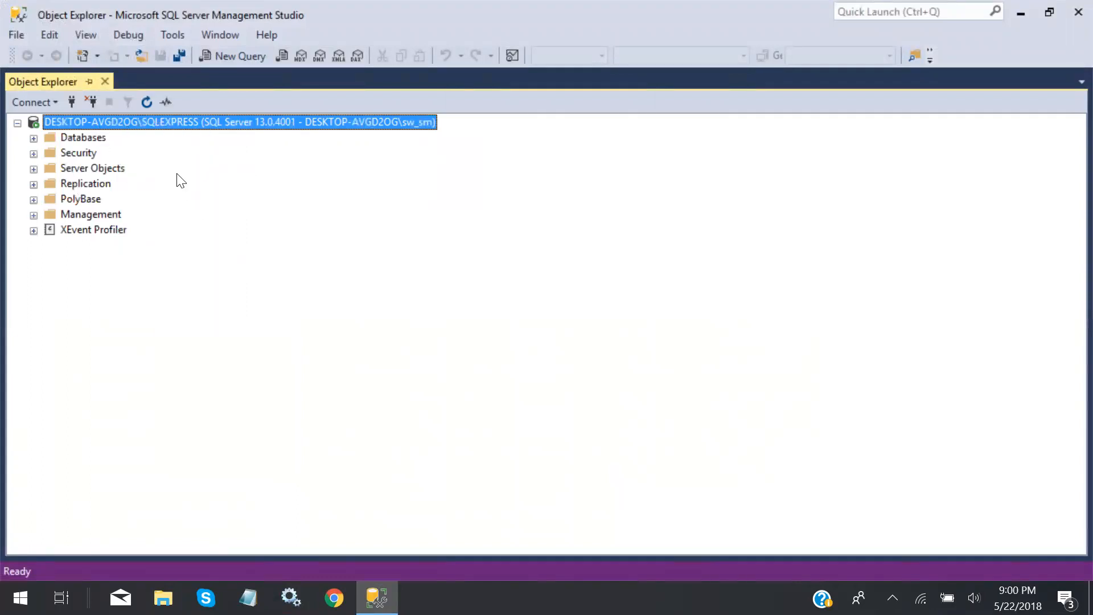
right_click(74, 122)
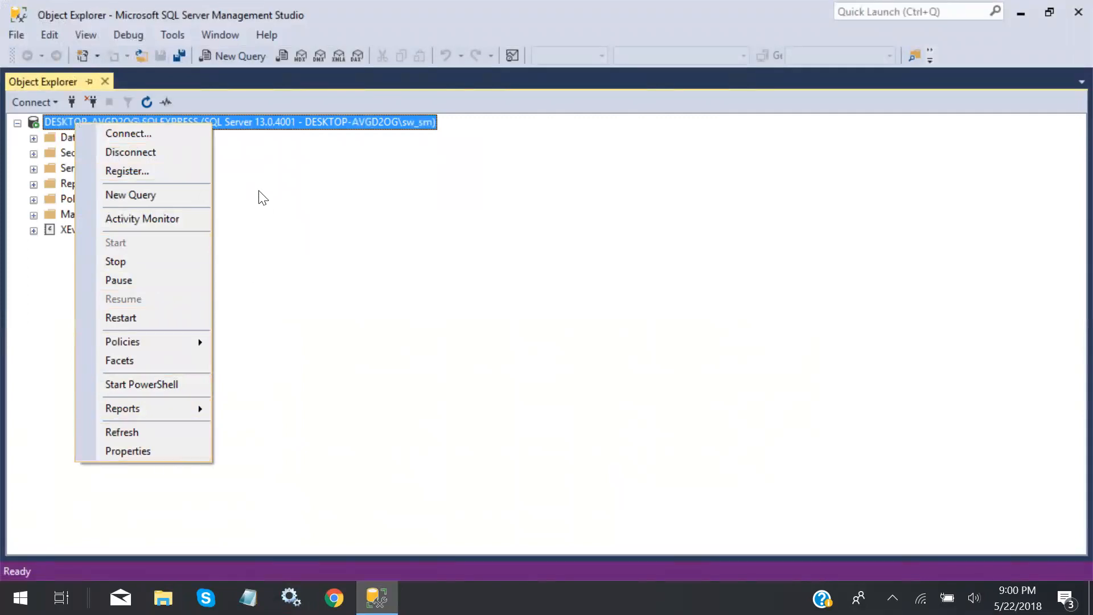
click(257, 154)
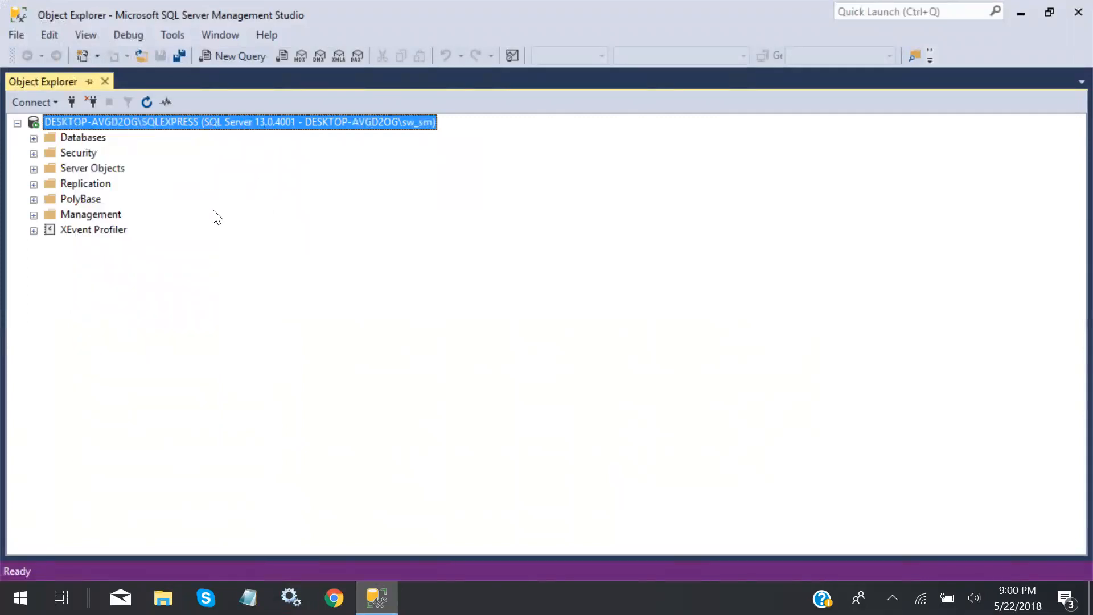
click(84, 138)
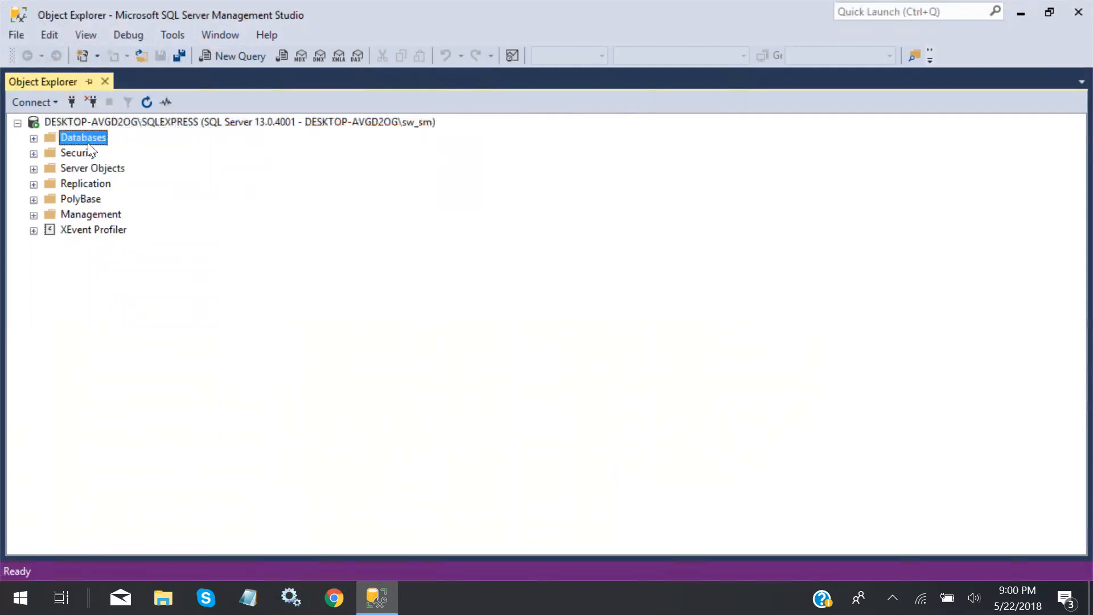
click(95, 123)
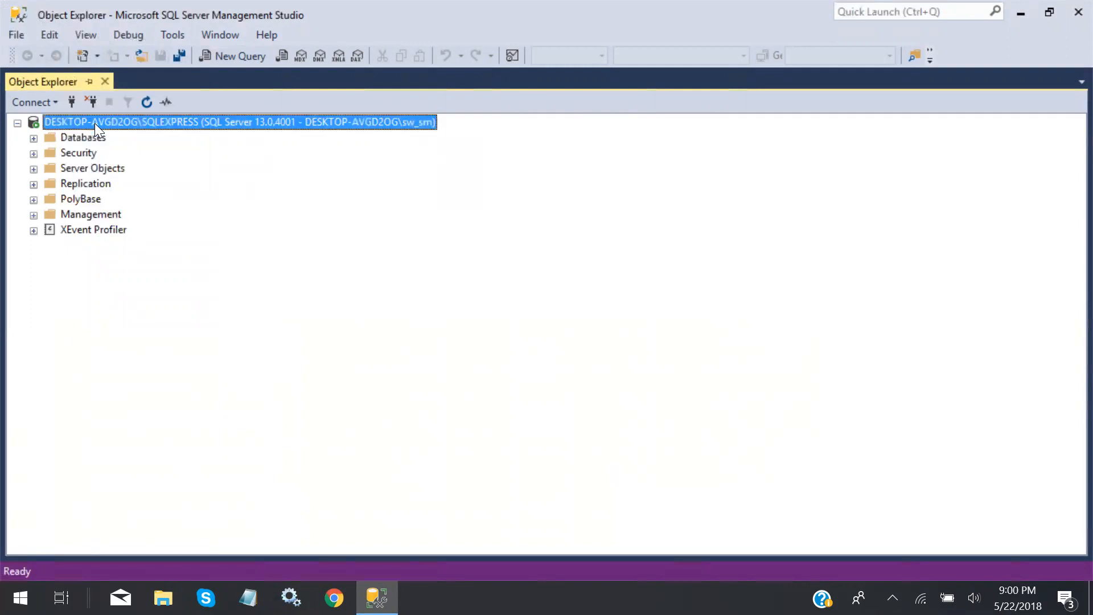
right_click(92, 123)
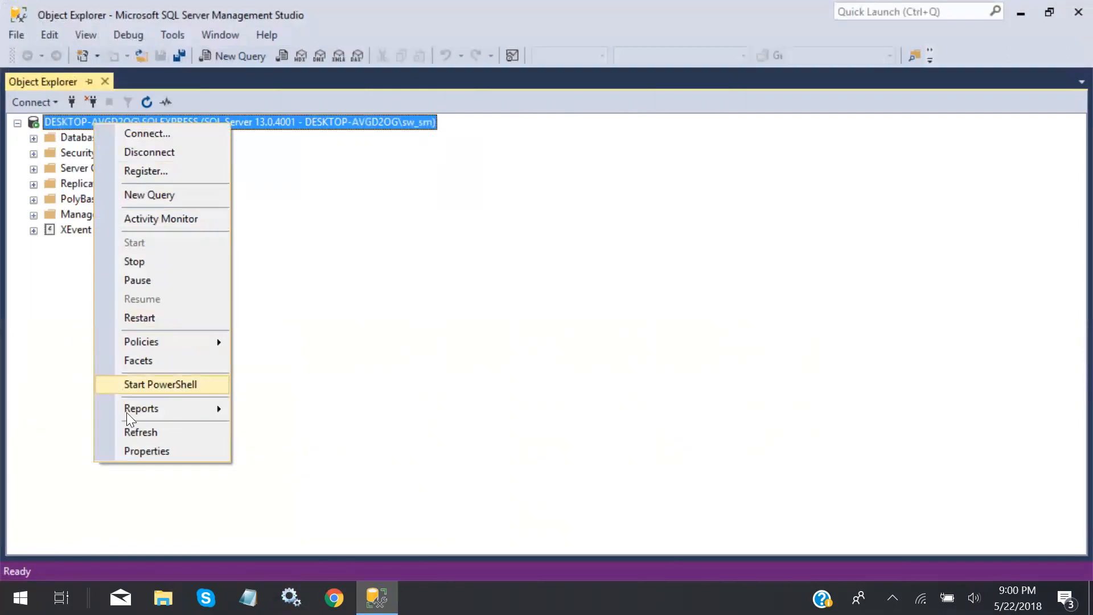
In Server Properties > Security, choose SQL Server and Windows Authentication mode and accept the restart notice
click(146, 451)
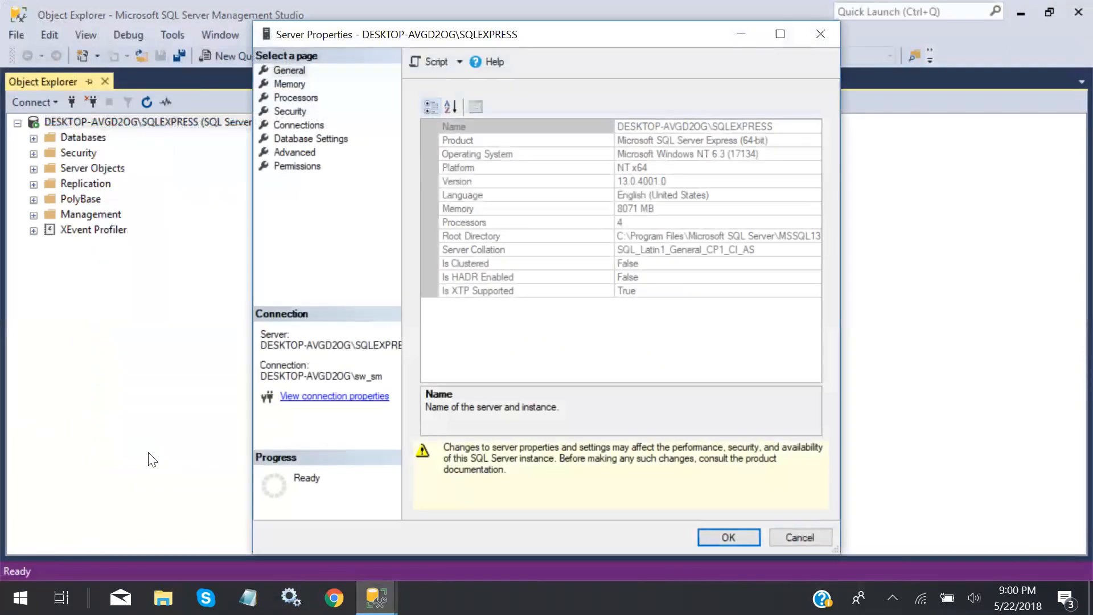
click(298, 110)
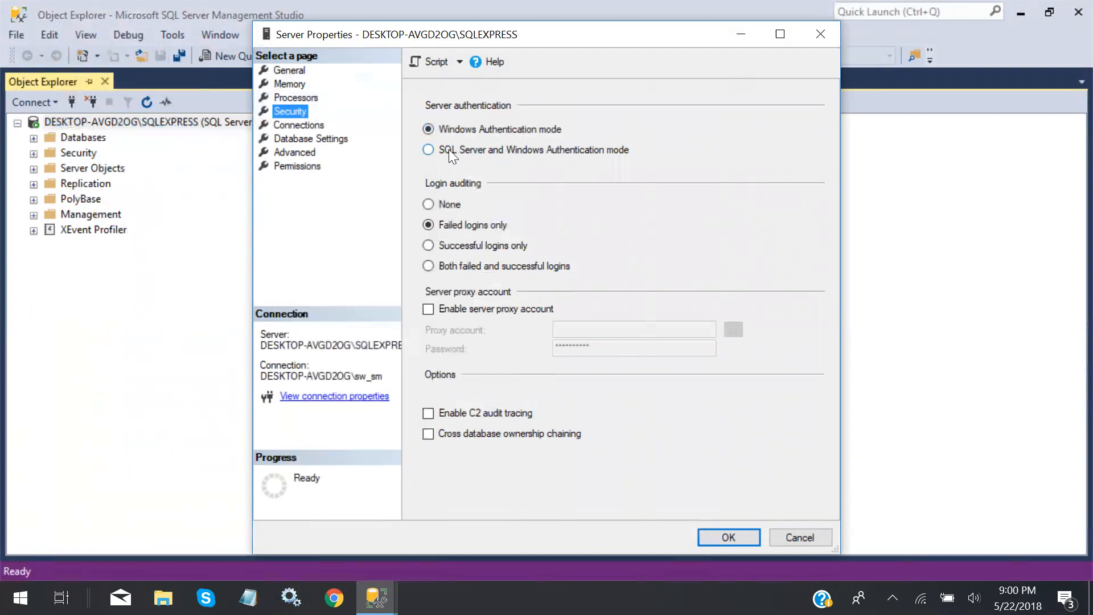
click(432, 149)
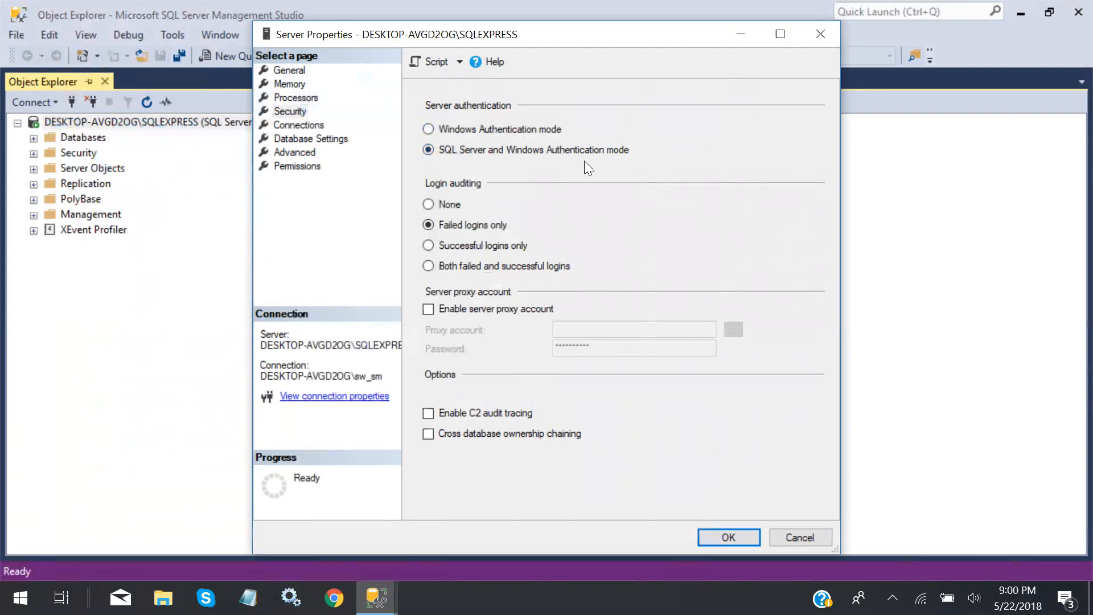
click(720, 537)
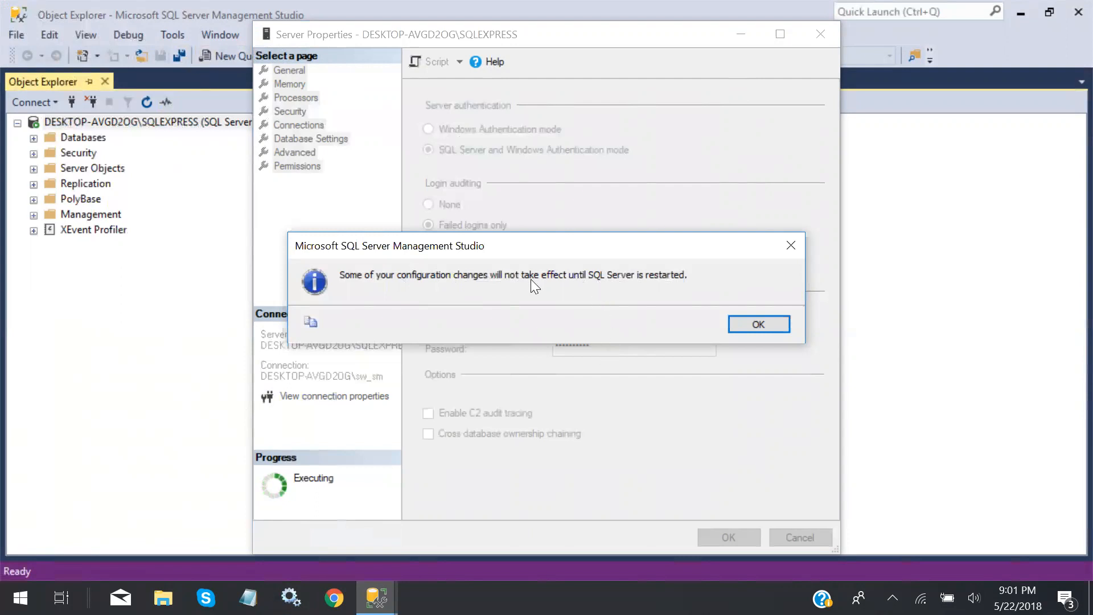
click(749, 329)
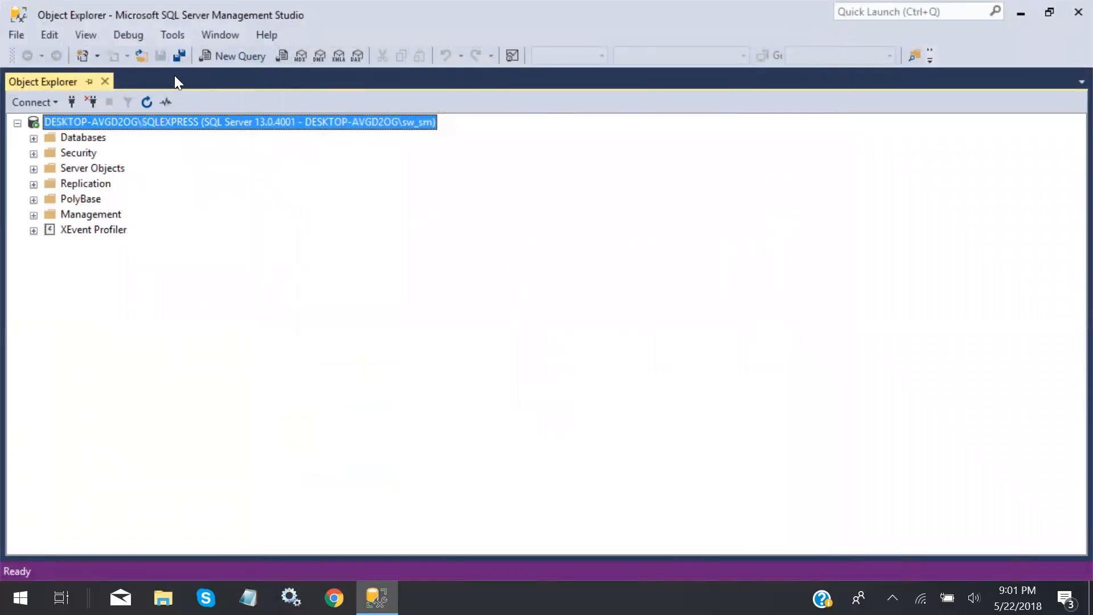
Browse the Tools, Debug, View and Edit menus without choosing anything
click(173, 34)
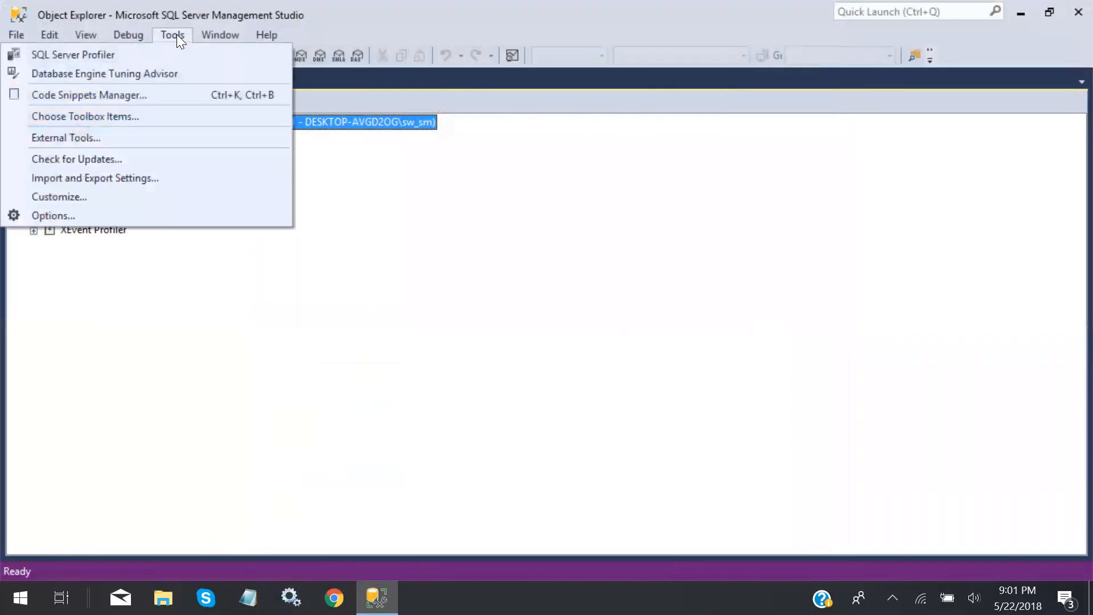
click(161, 34)
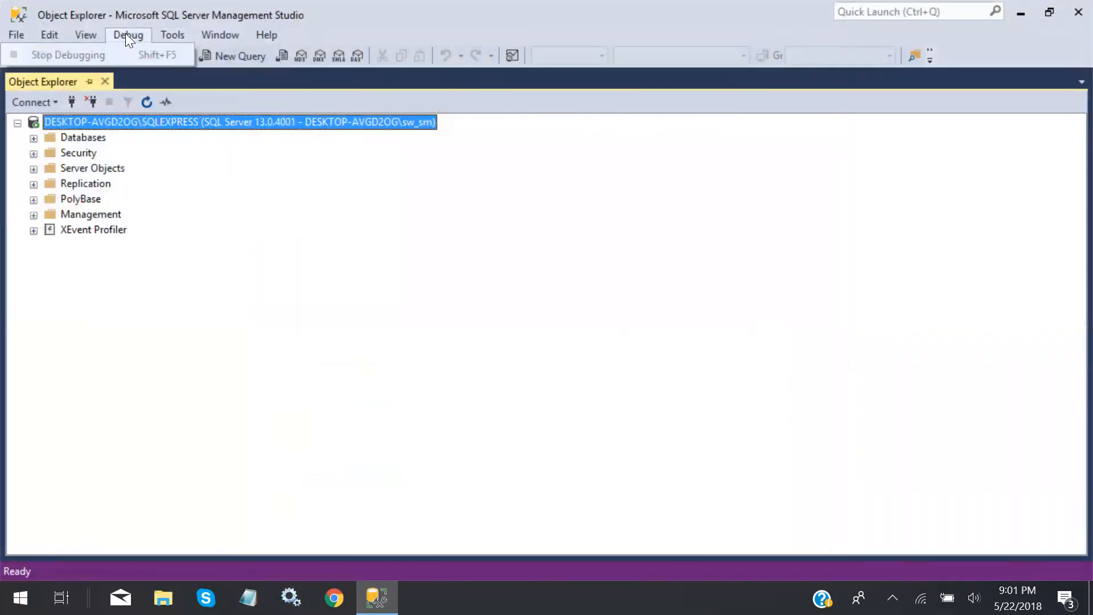
click(100, 34)
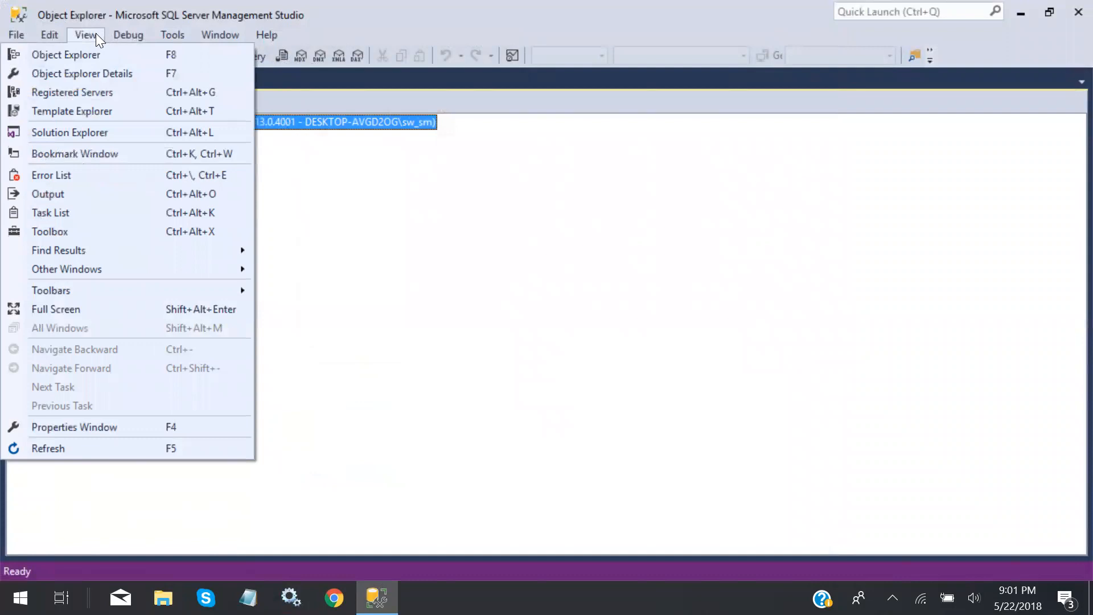
click(95, 33)
click(52, 34)
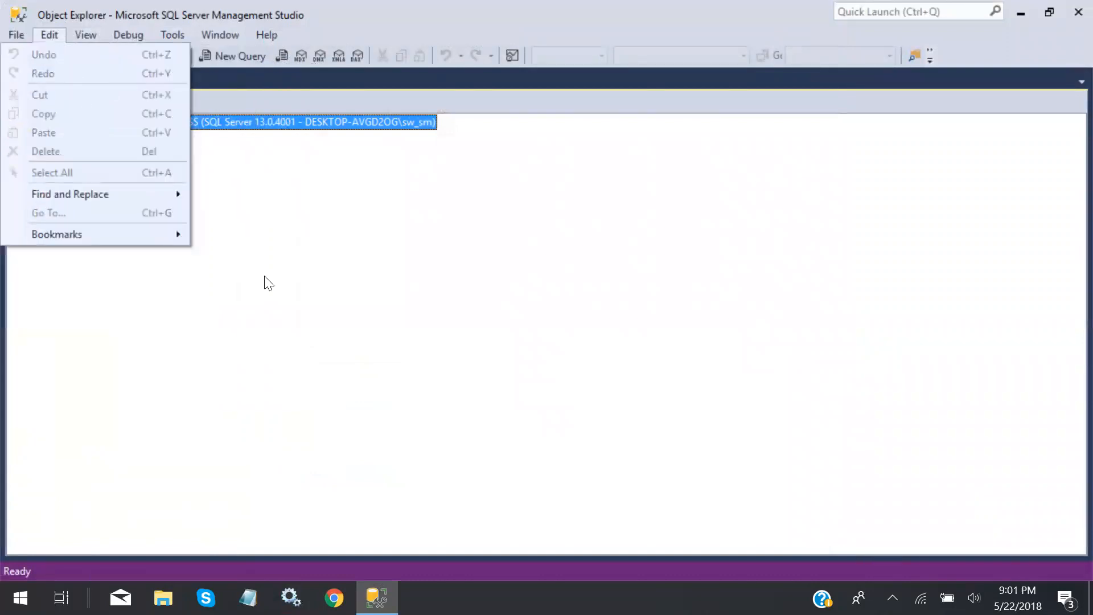
click(257, 237)
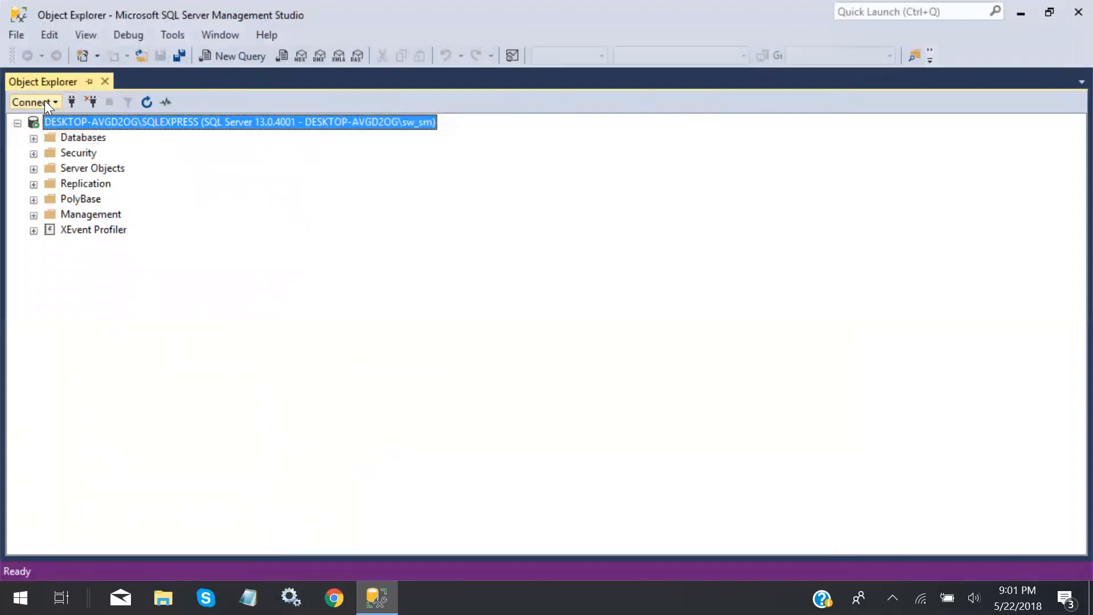
Restart the SQLEXPRESS server from its Object Explorer context menu, confirming with Yes
right_click(83, 121)
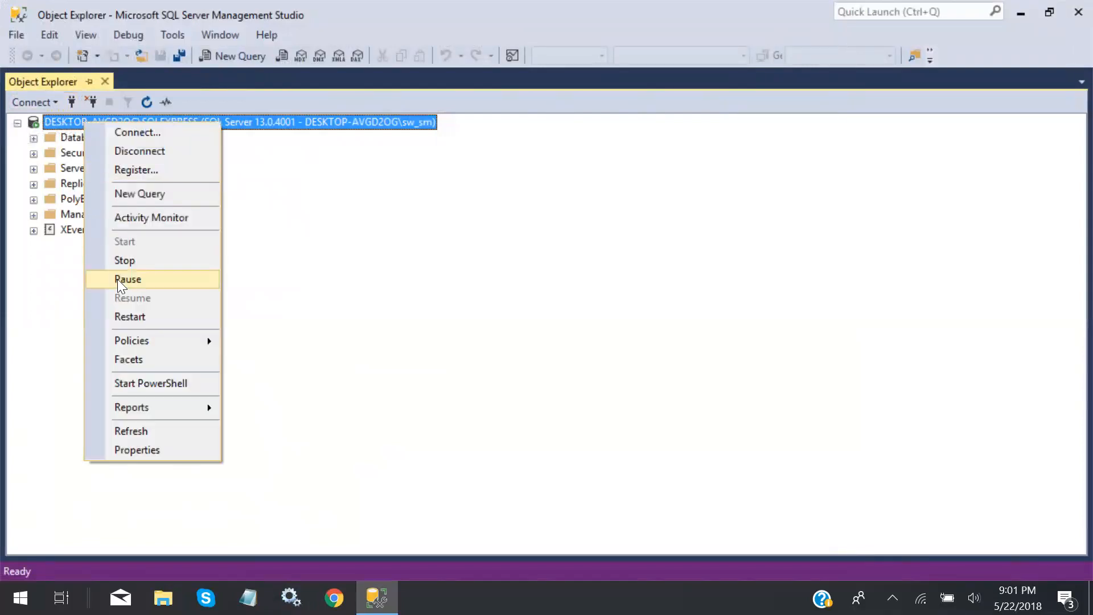
click(500, 274)
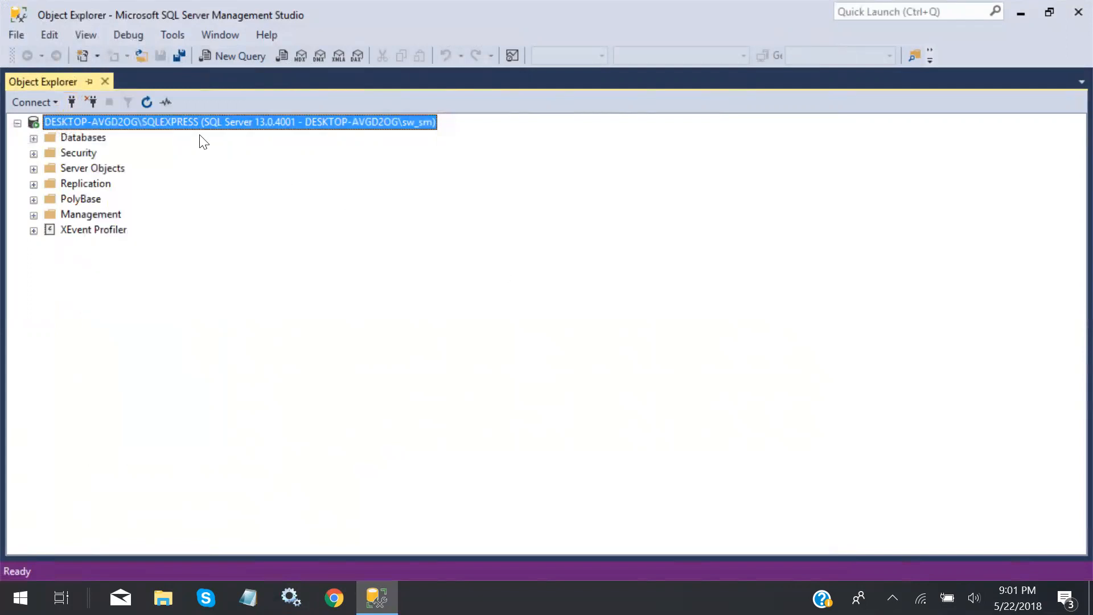
right_click(156, 122)
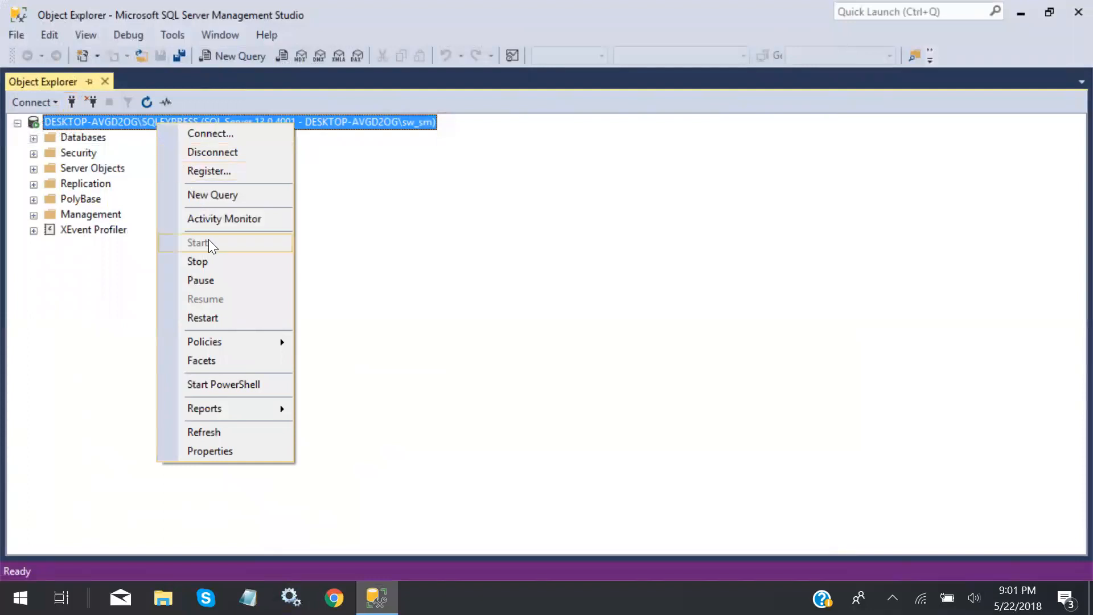
click(201, 317)
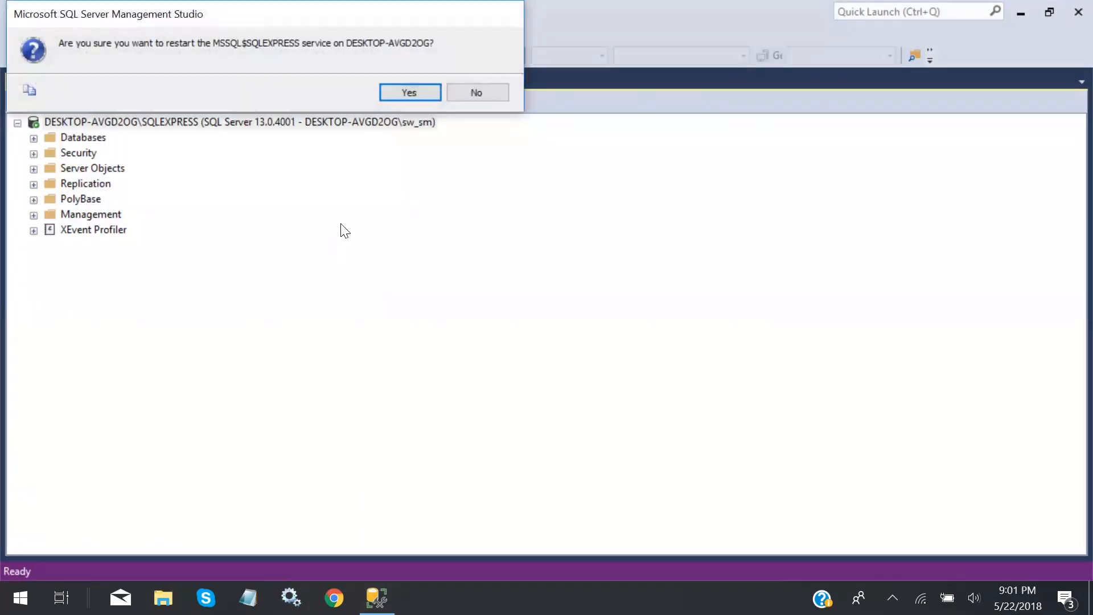
click(403, 91)
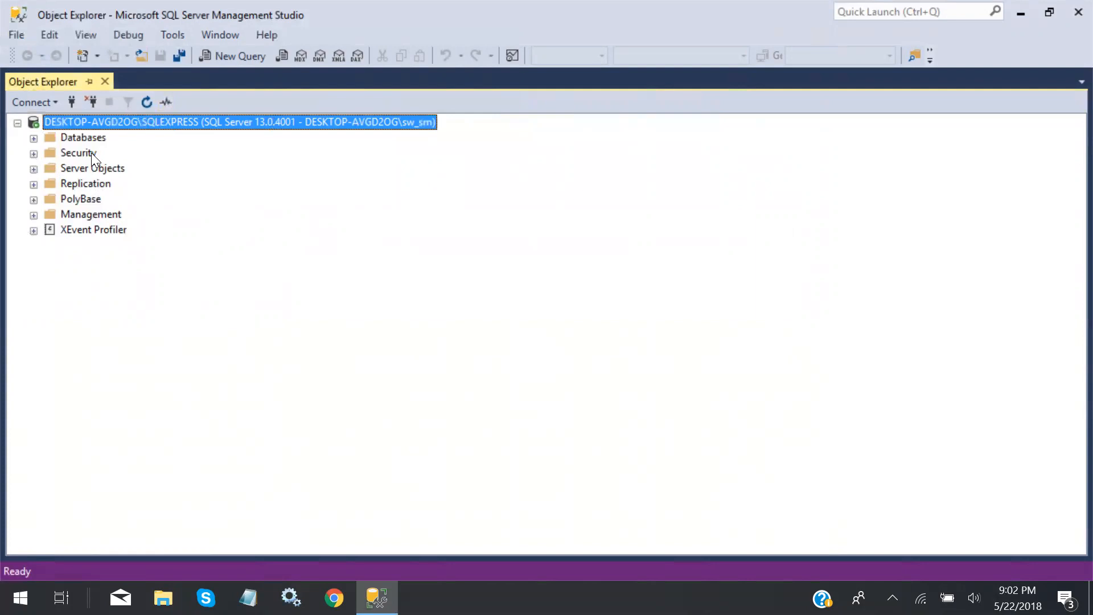
Expand Security and then Logins to list the server's logins, including sa
click(34, 153)
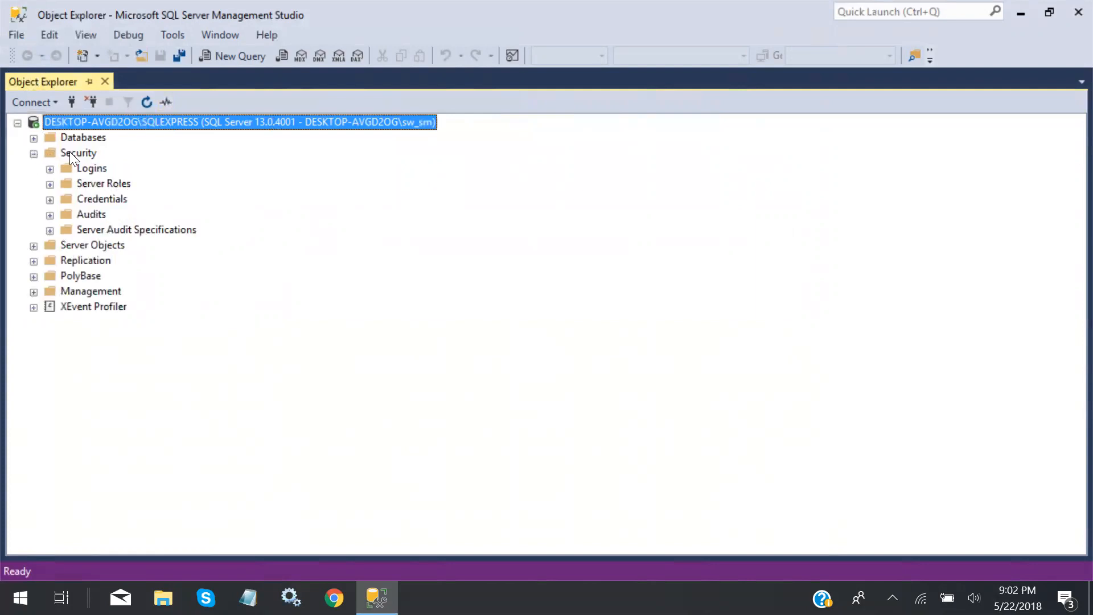
right_click(83, 171)
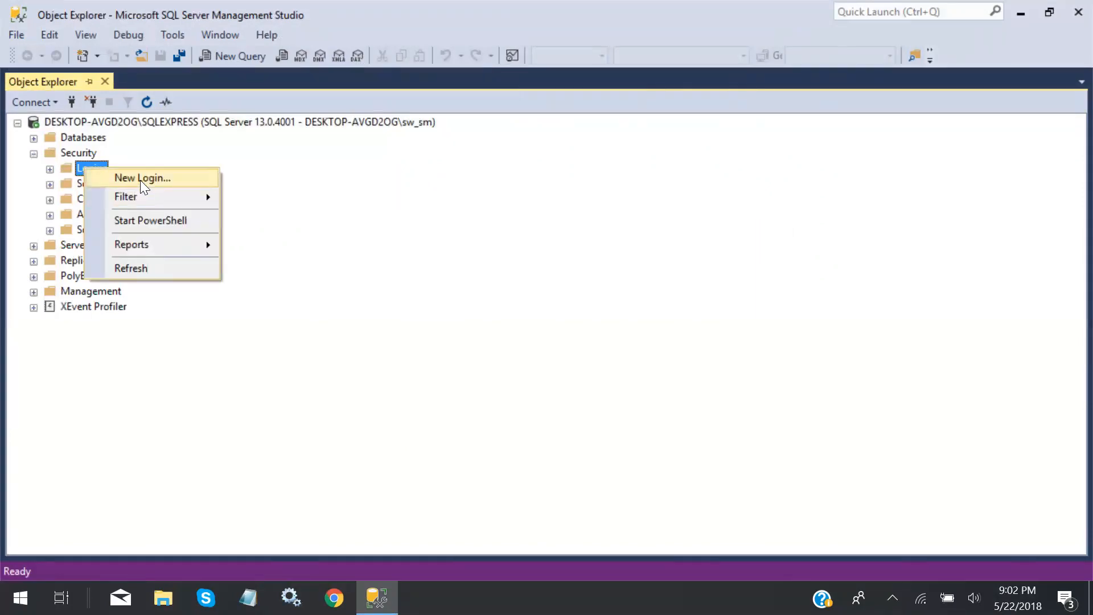
click(267, 179)
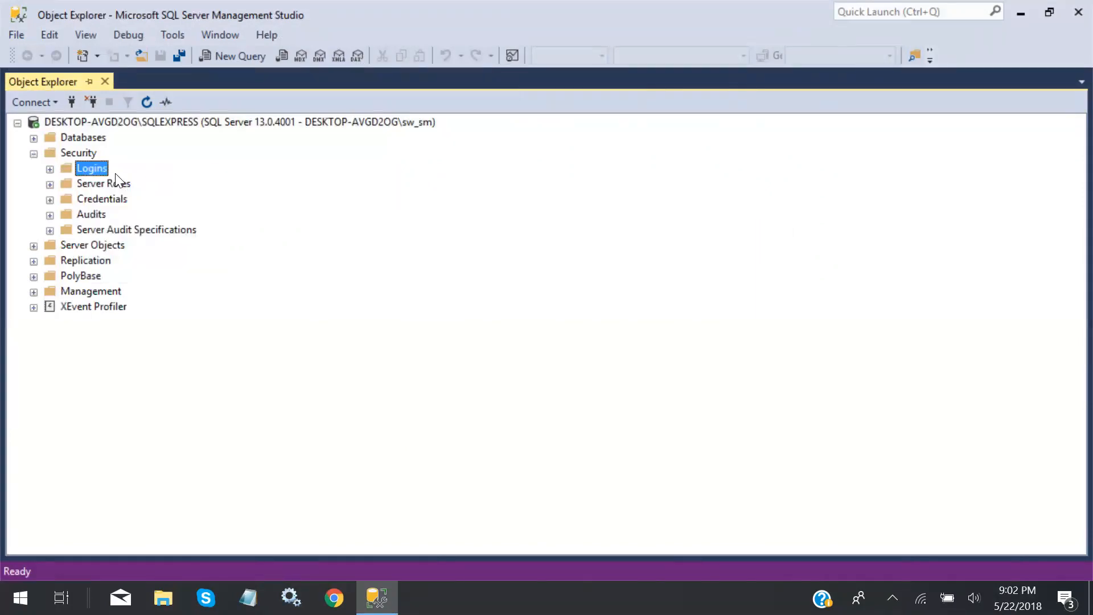
click(49, 170)
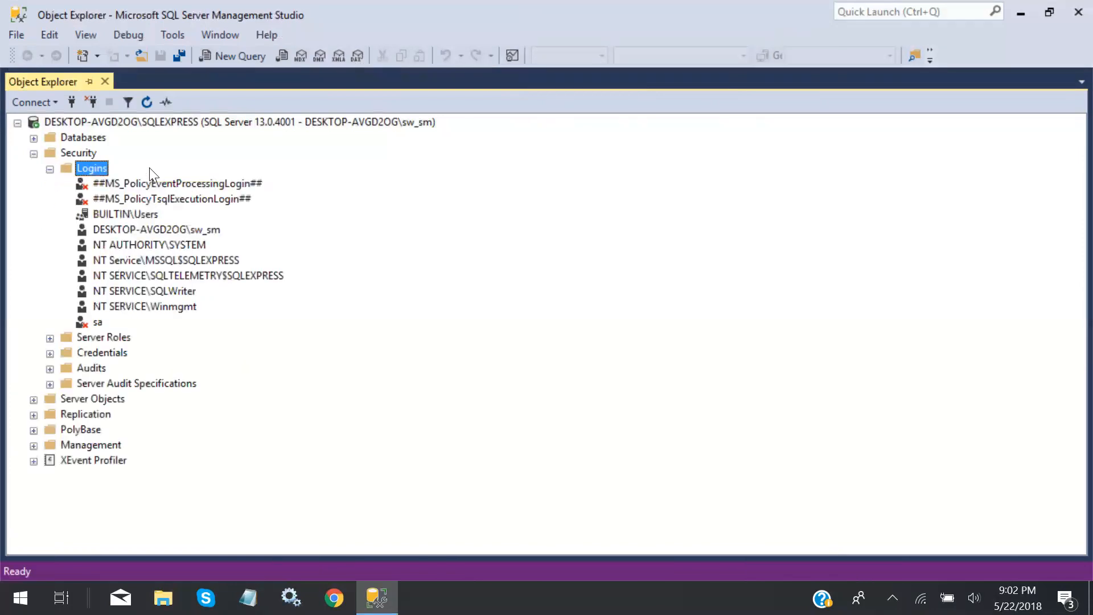
Open the sa login's Properties and delete the contents of its Password box
right_click(97, 322)
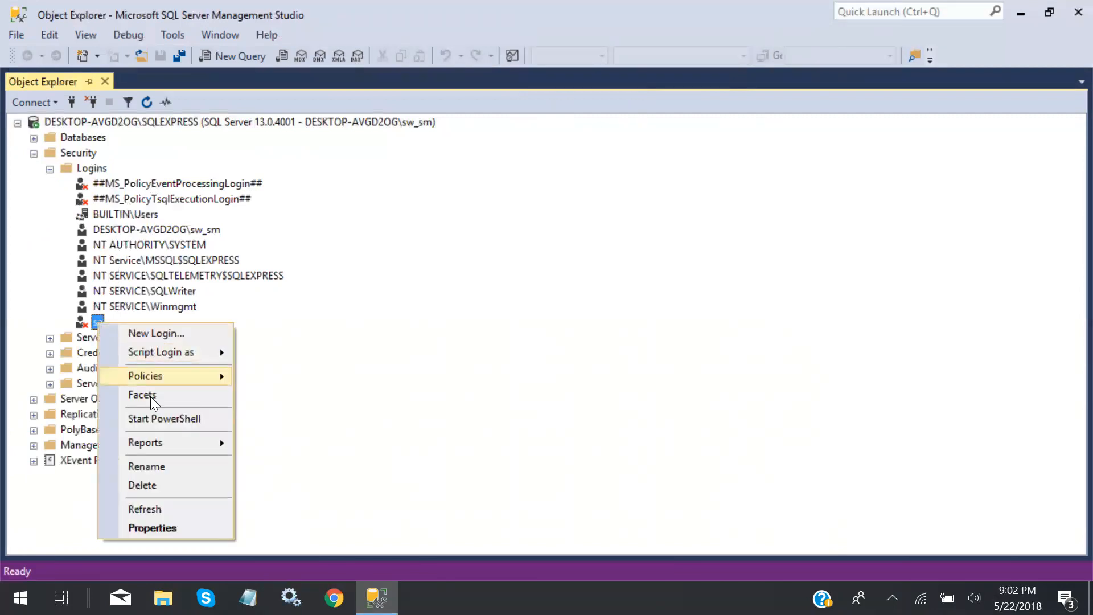
click(163, 523)
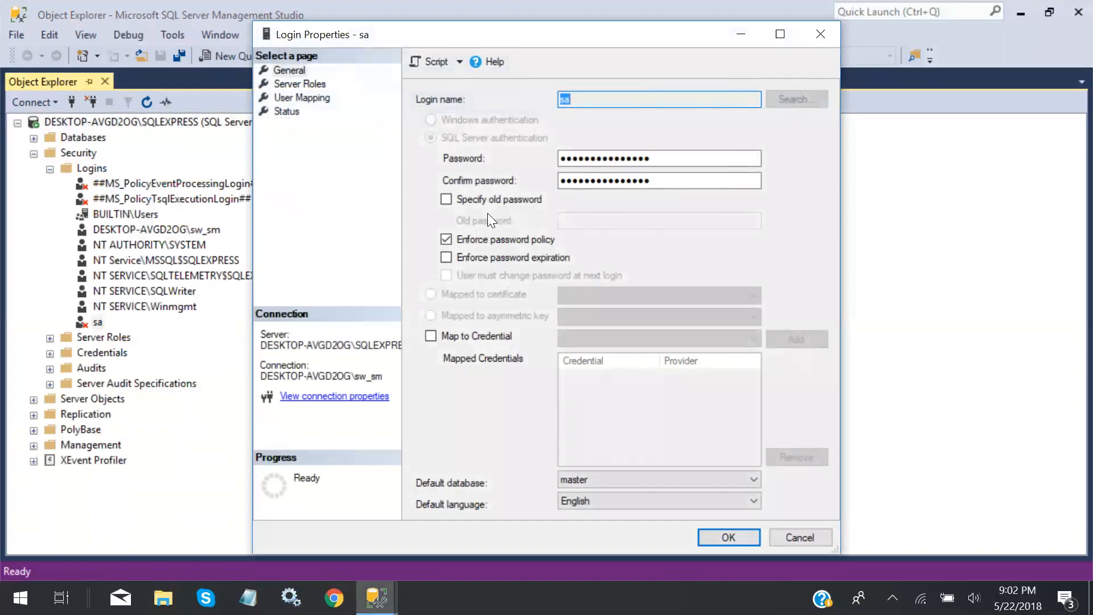
click(570, 100)
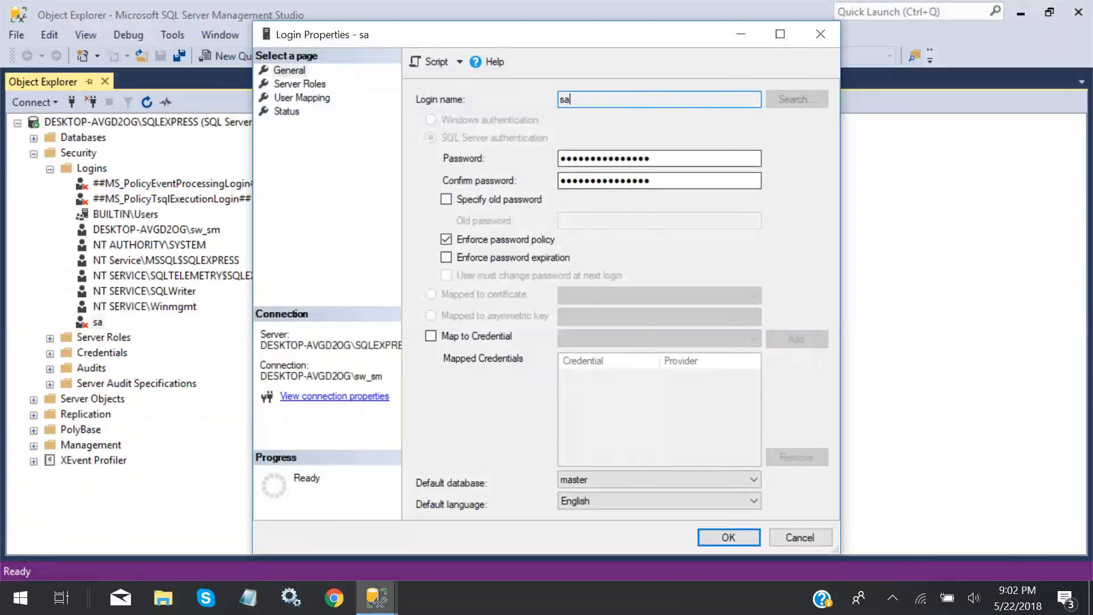
key(Tab)
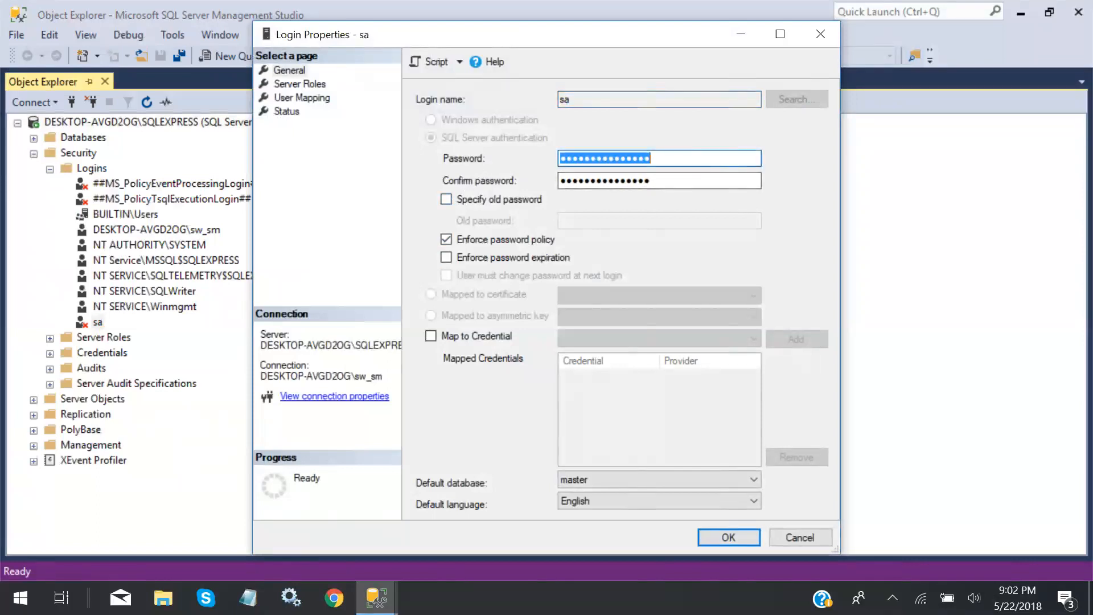
text(p)
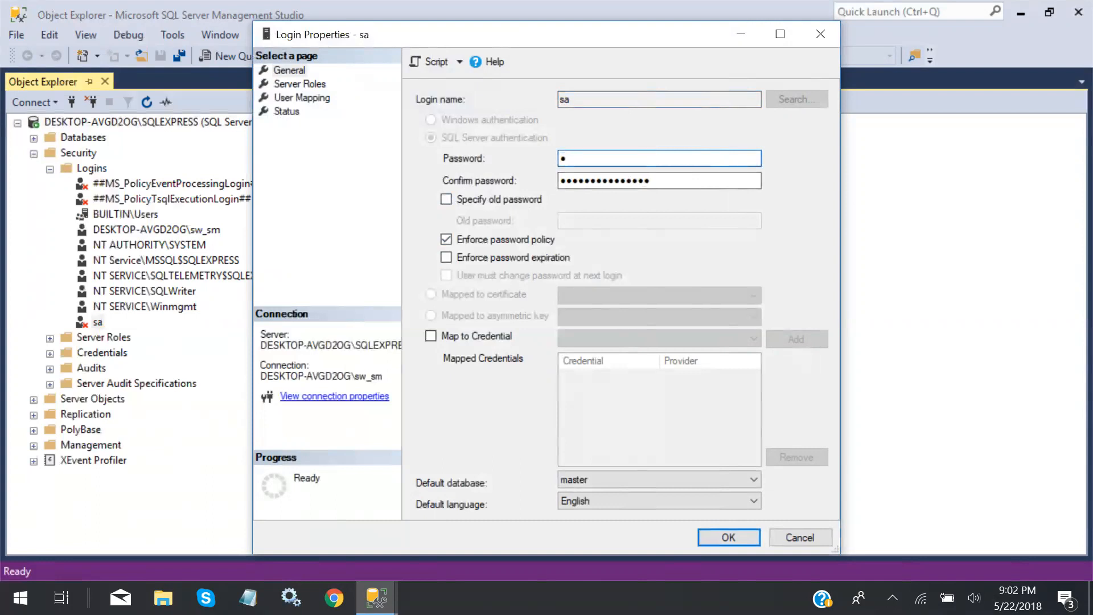
key(BackSpace)
Reopen the sa login's Properties and set Login to Enabled on the Status page
key(Escape)
right_click(72, 326)
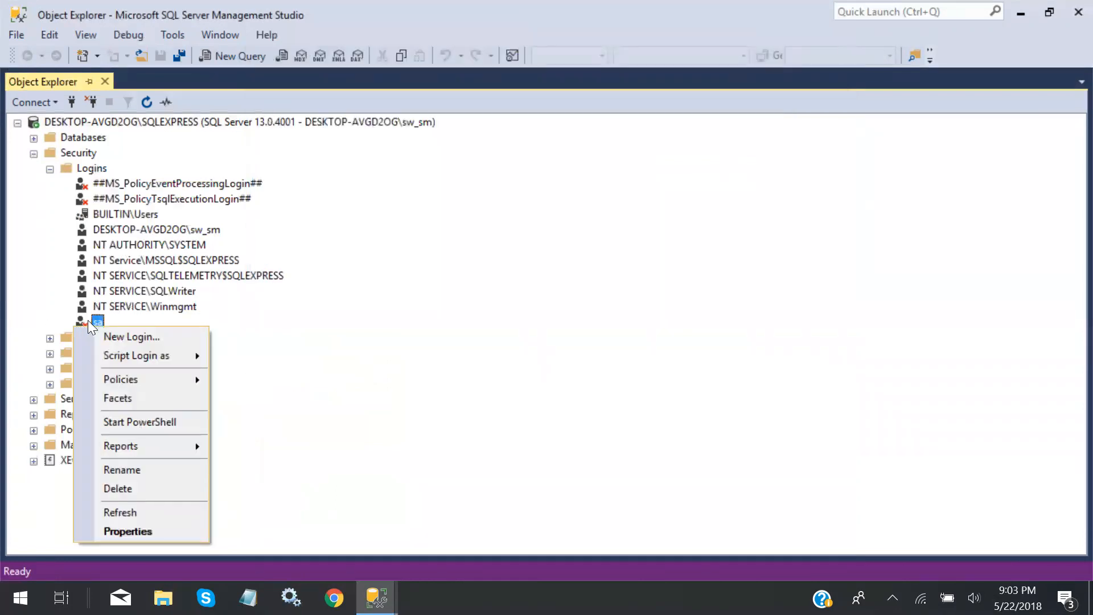
click(126, 531)
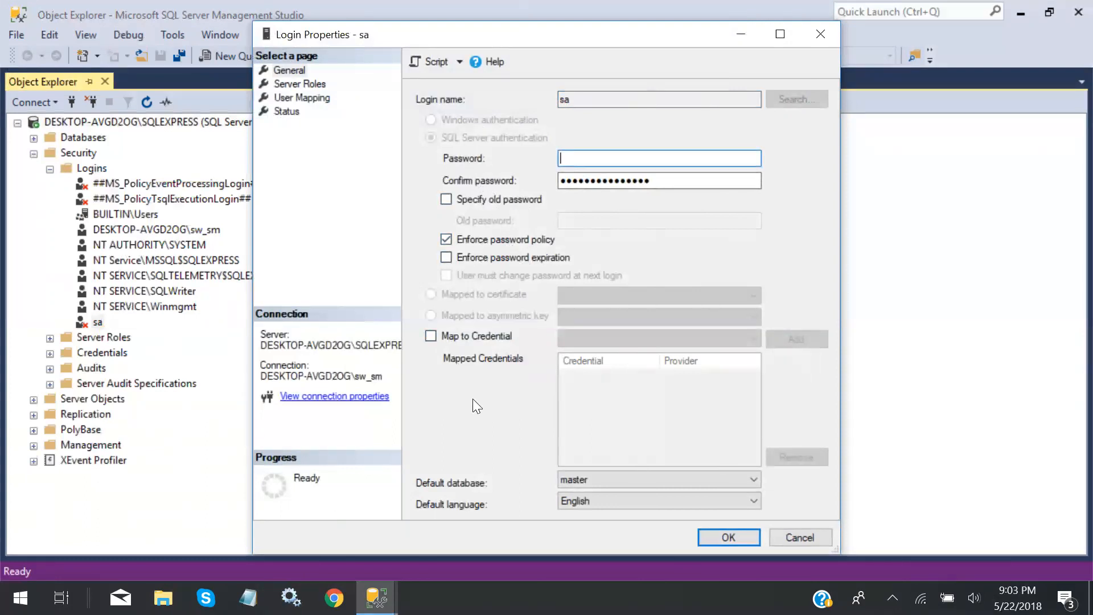
click(286, 111)
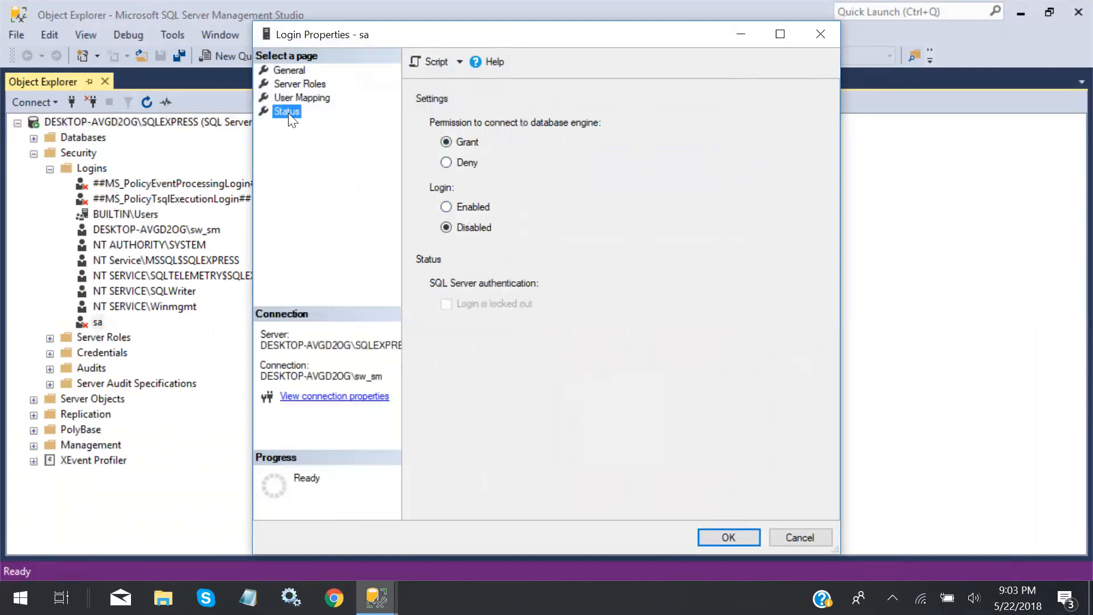
click(446, 207)
Clear the password mismatch error, re-enter and confirm the sa password, and save
click(728, 537)
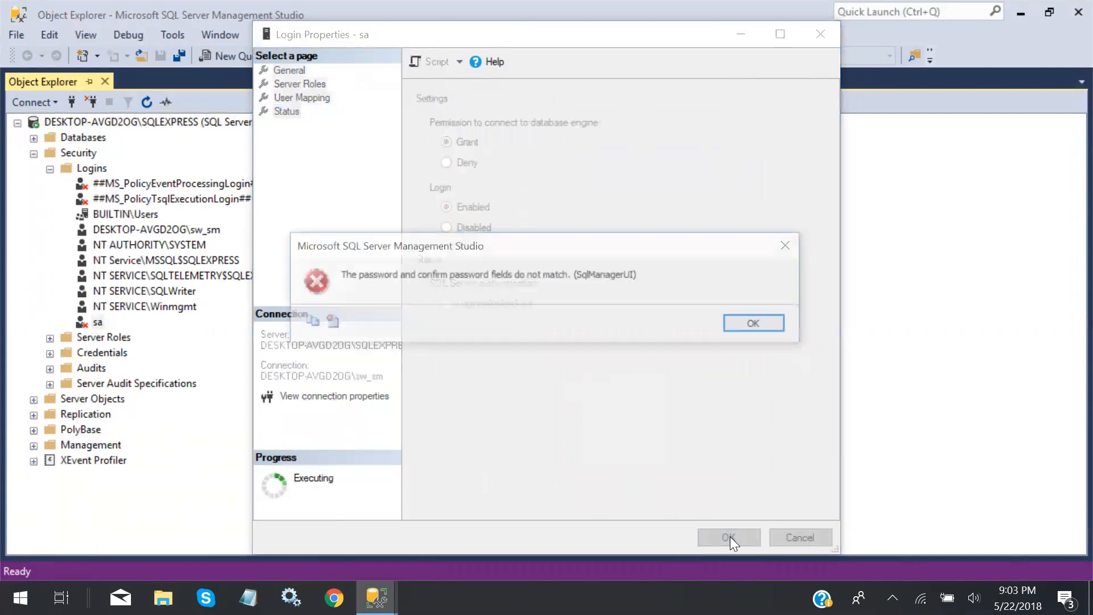
click(759, 322)
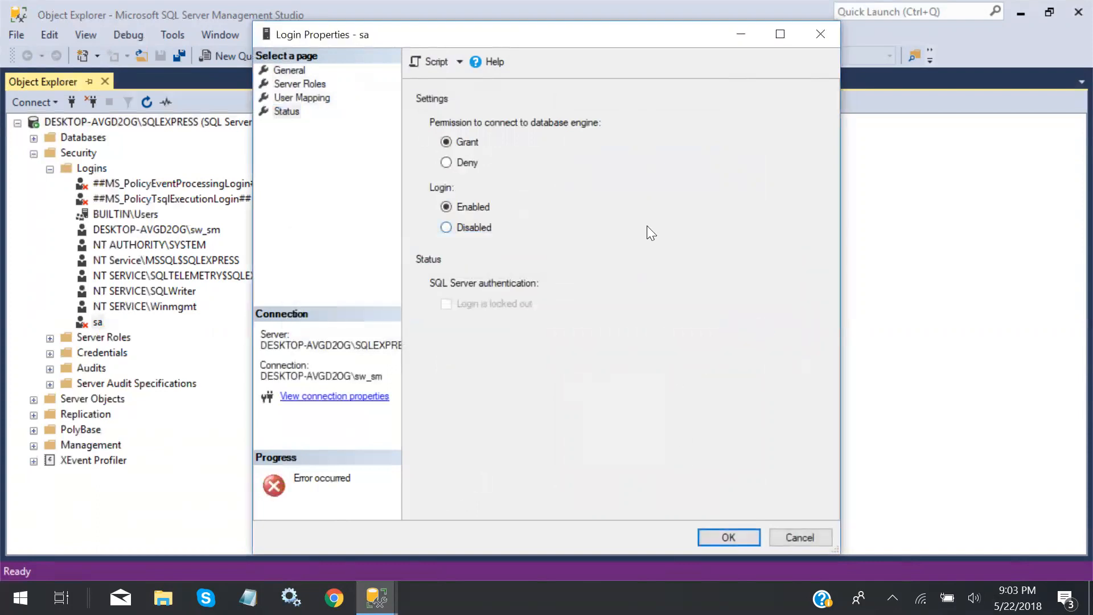
click(304, 70)
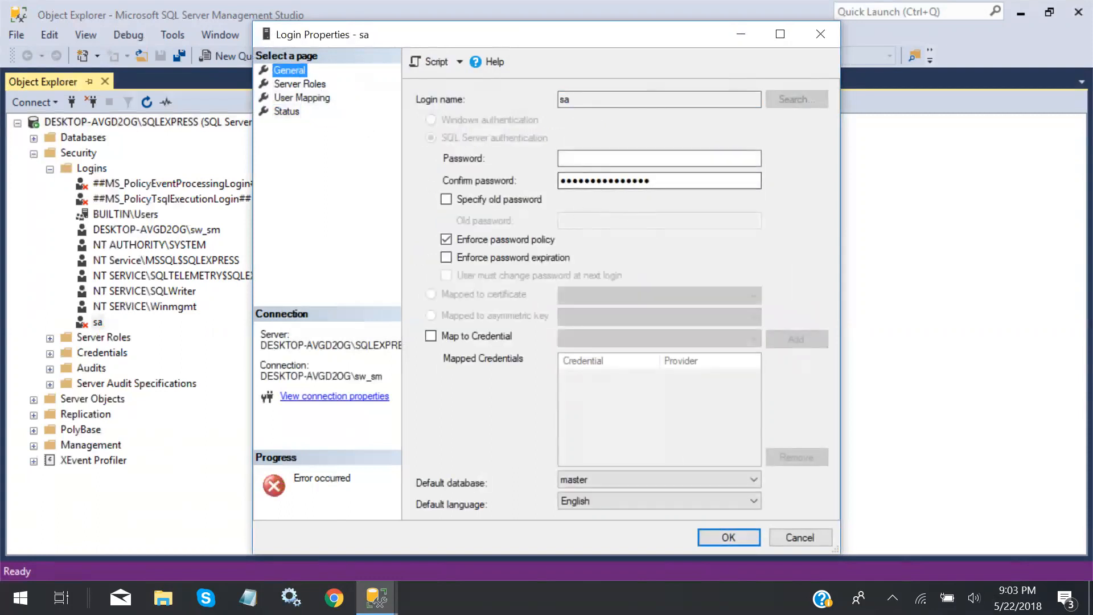
click(597, 159)
text(••••)
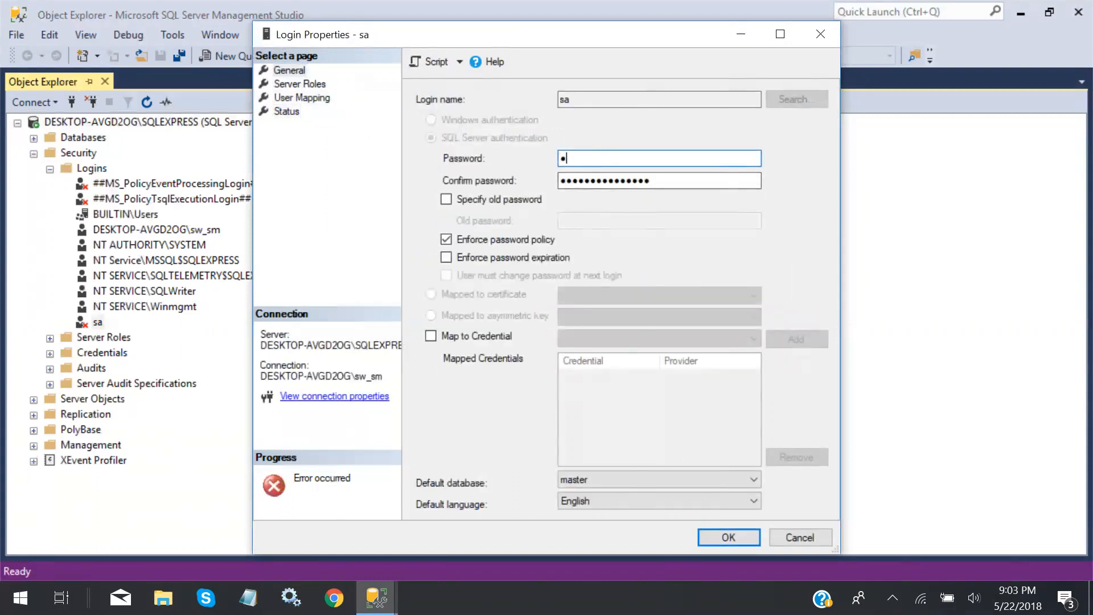
text(••••)
key(Tab)
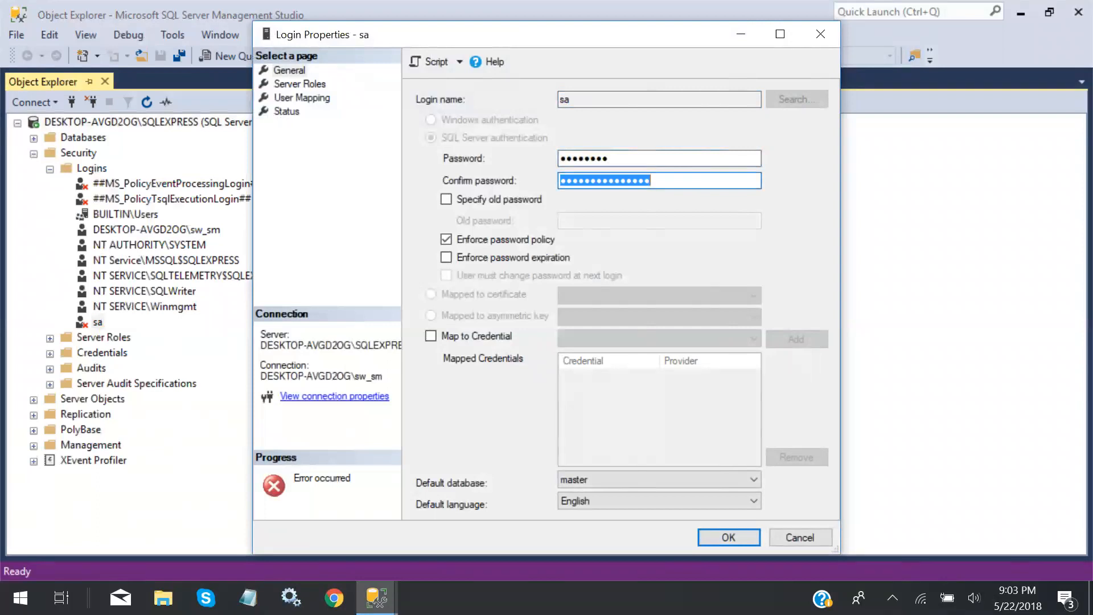
text(••••••••)
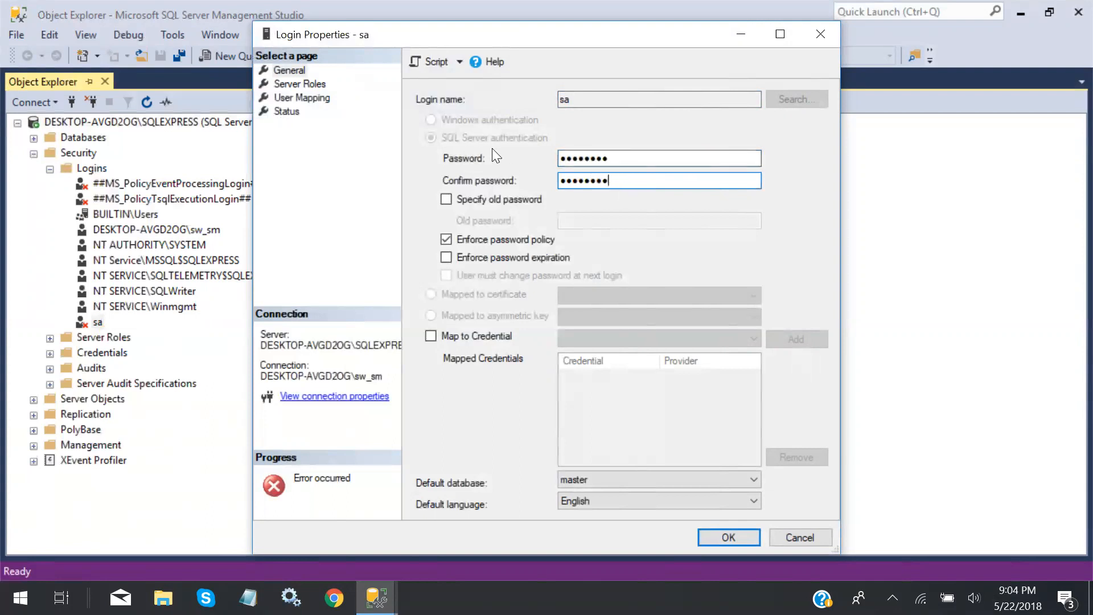
click(739, 532)
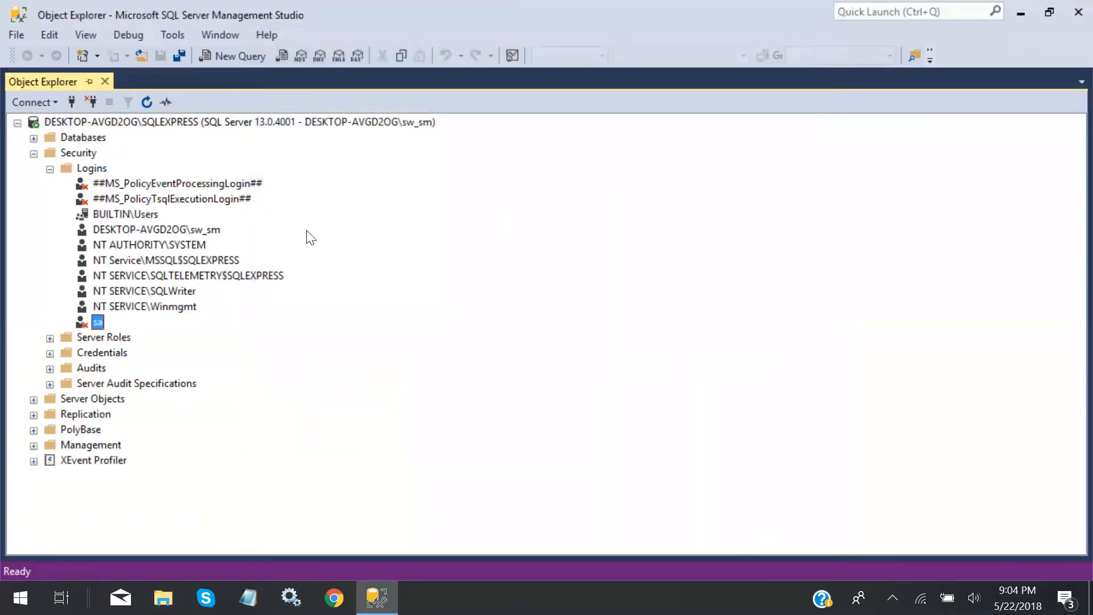
right_click(97, 322)
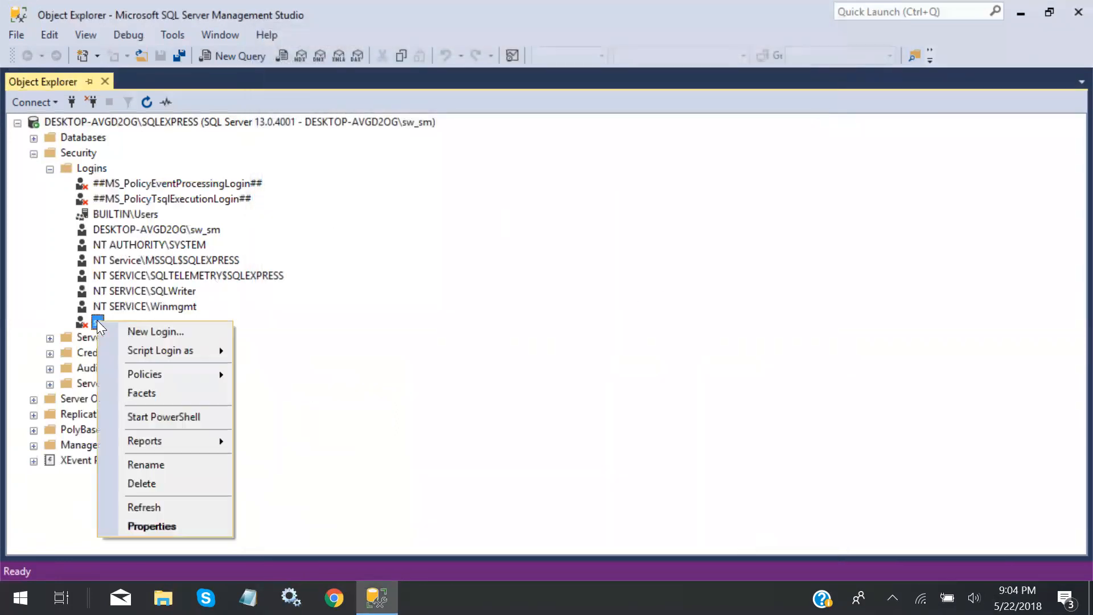
click(150, 524)
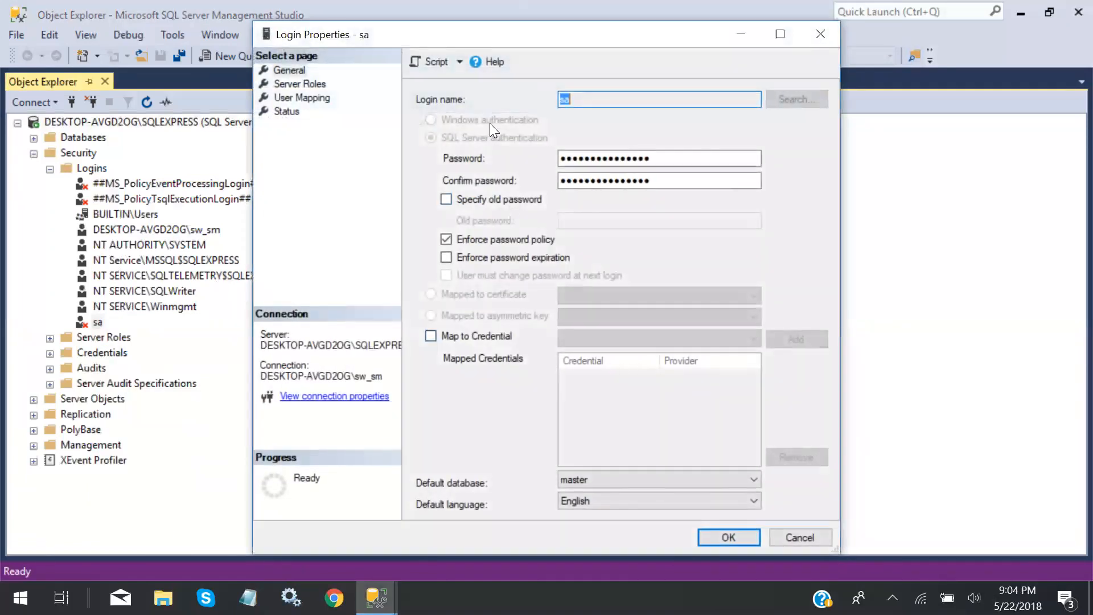
click(286, 111)
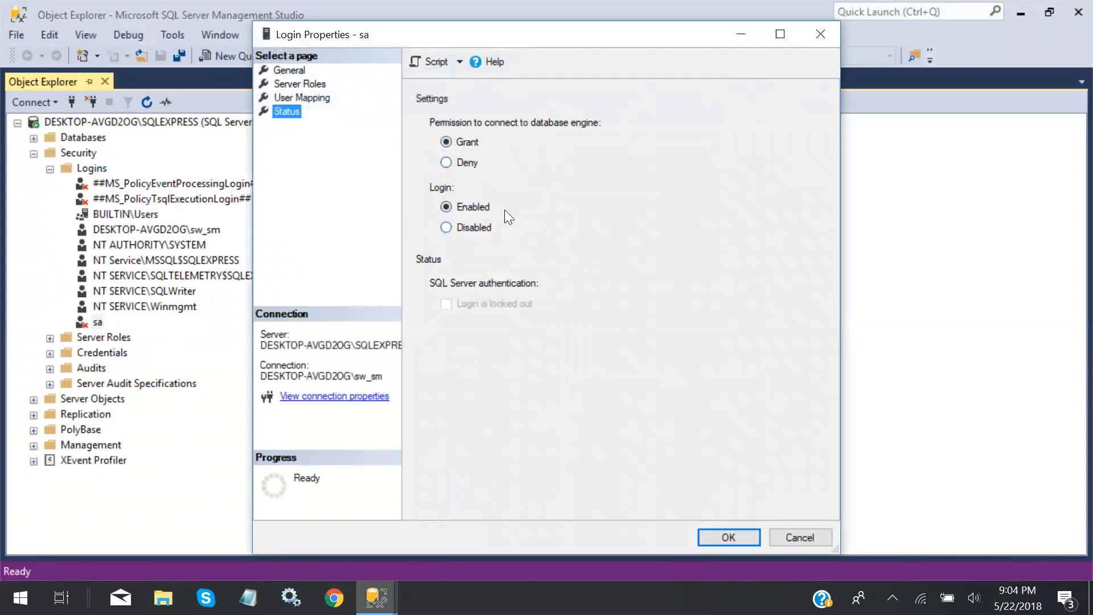
click(444, 308)
click(293, 69)
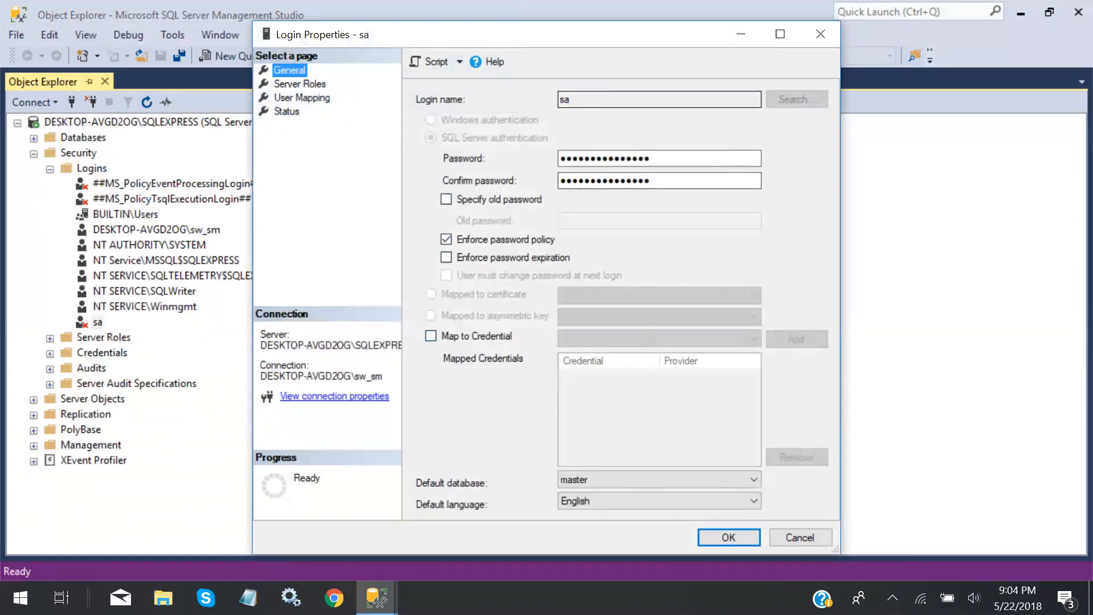
click(729, 535)
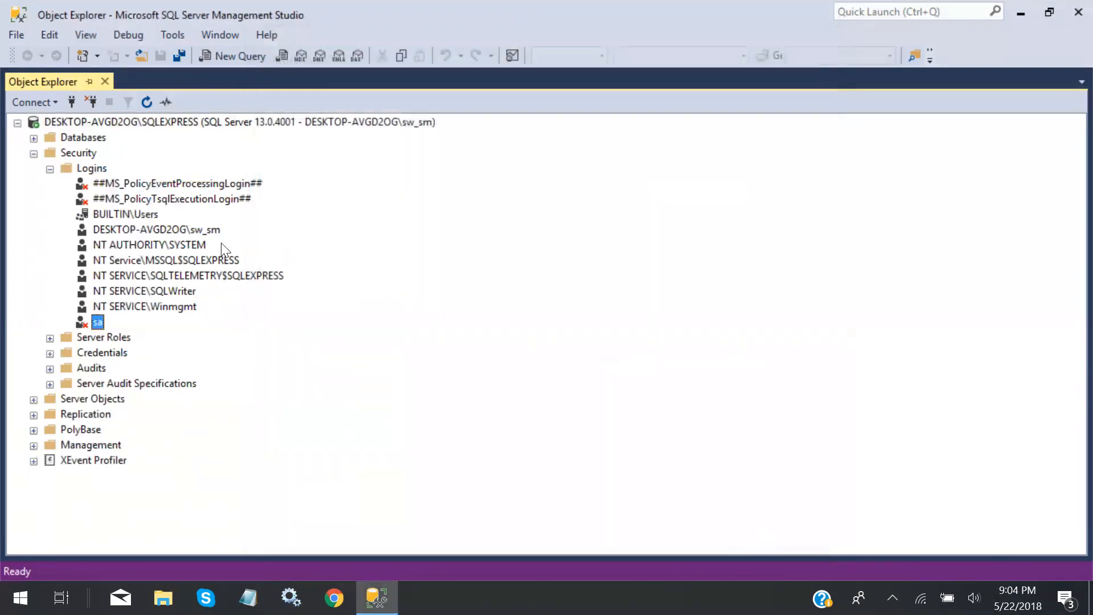
Collapse Logins, start a New Login from the Logins folder, and enter the user's login name
click(50, 169)
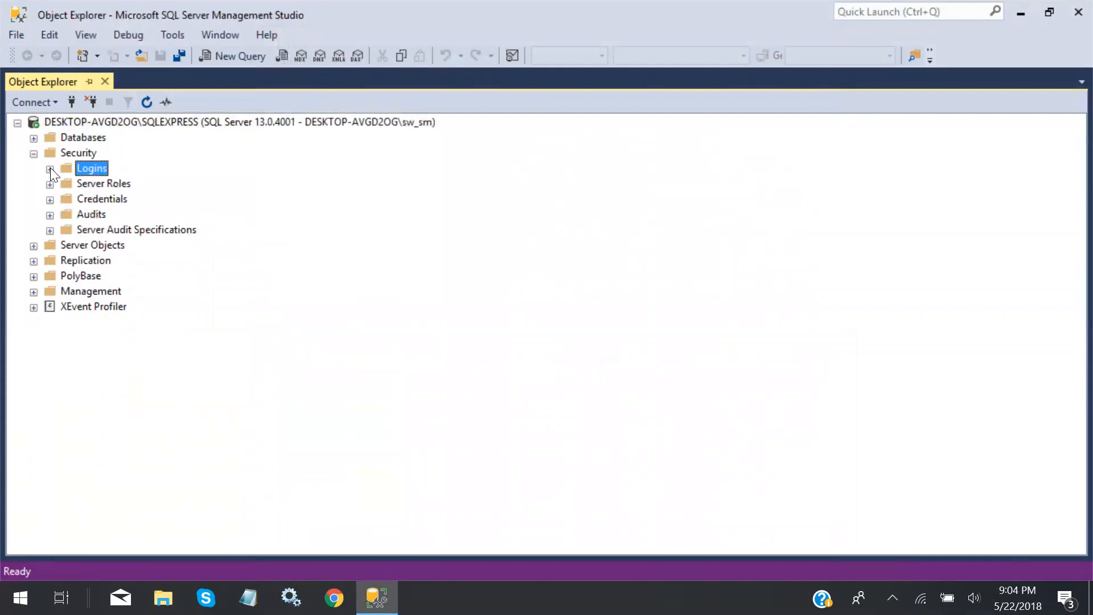
right_click(93, 170)
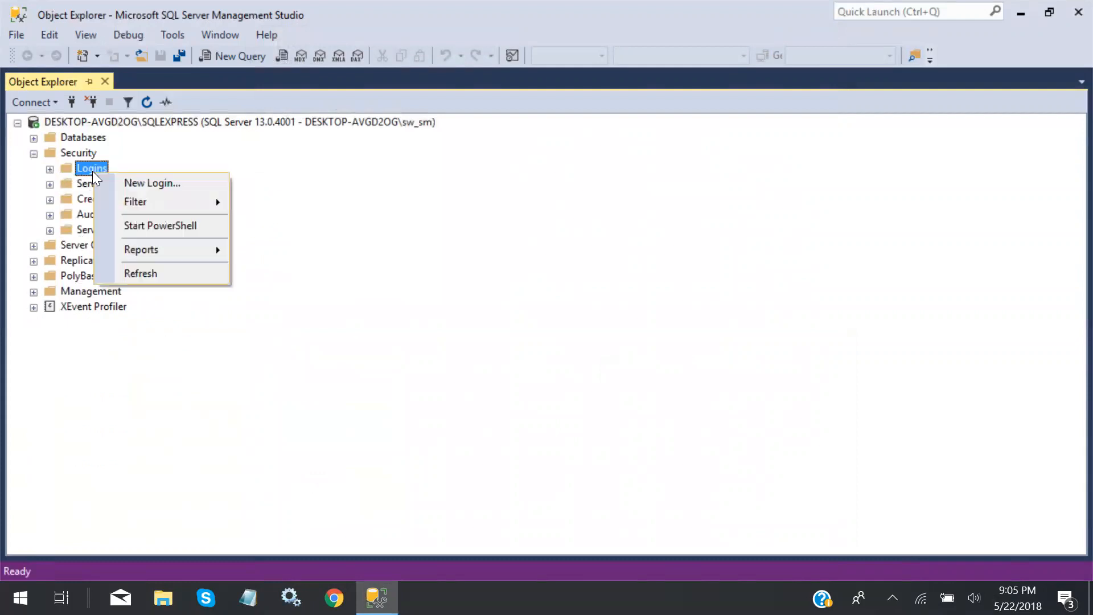
click(129, 182)
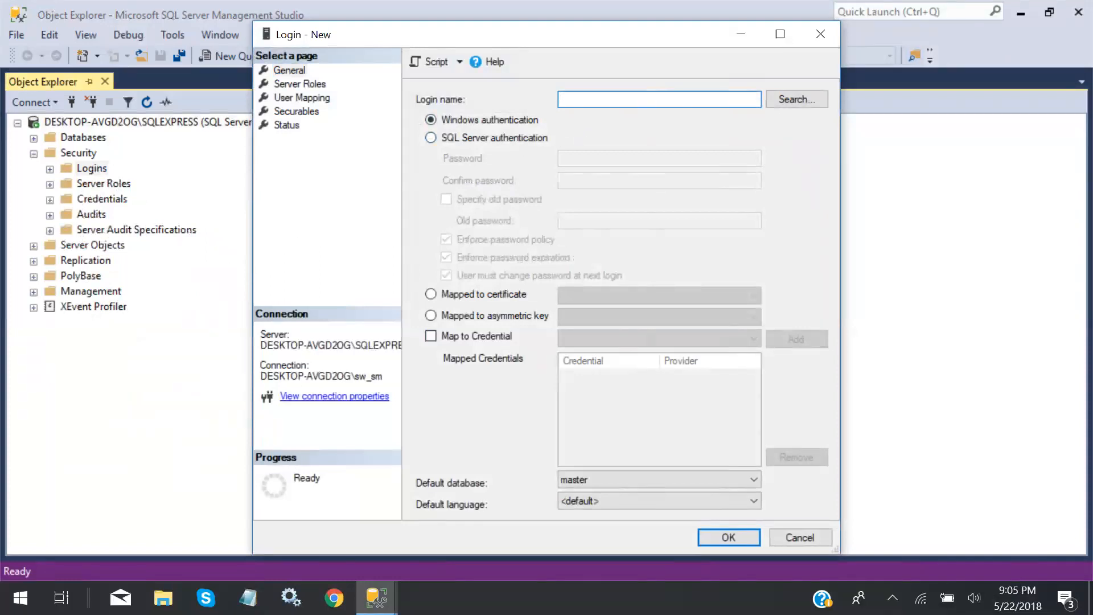
text(swsmith)
Choose SQL Server authentication, enter and confirm the password, turn off password expiration, and create the login
click(430, 138)
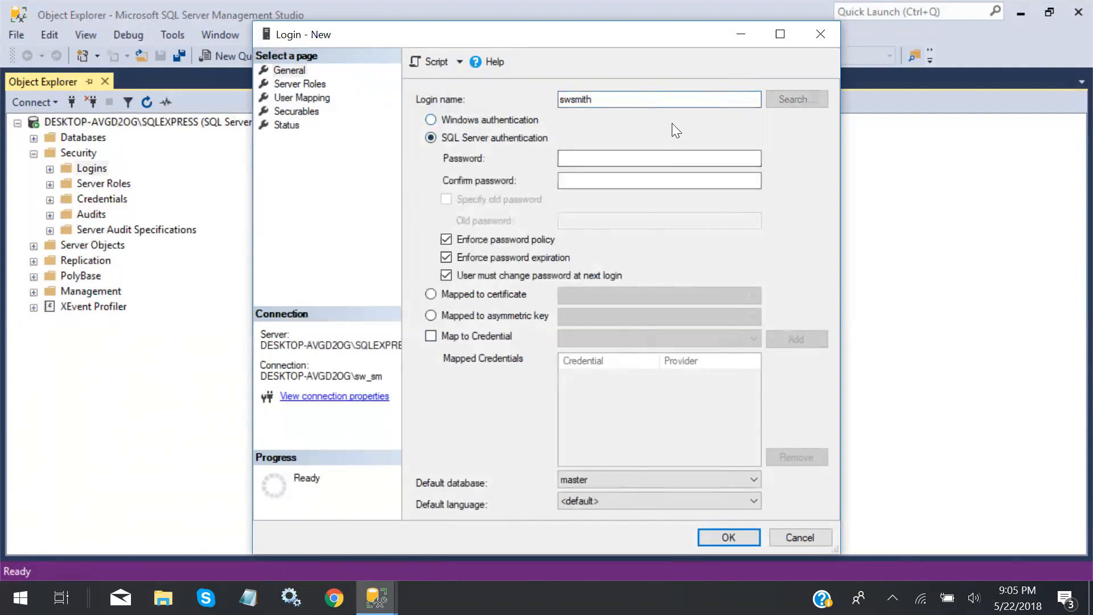
key(Tab)
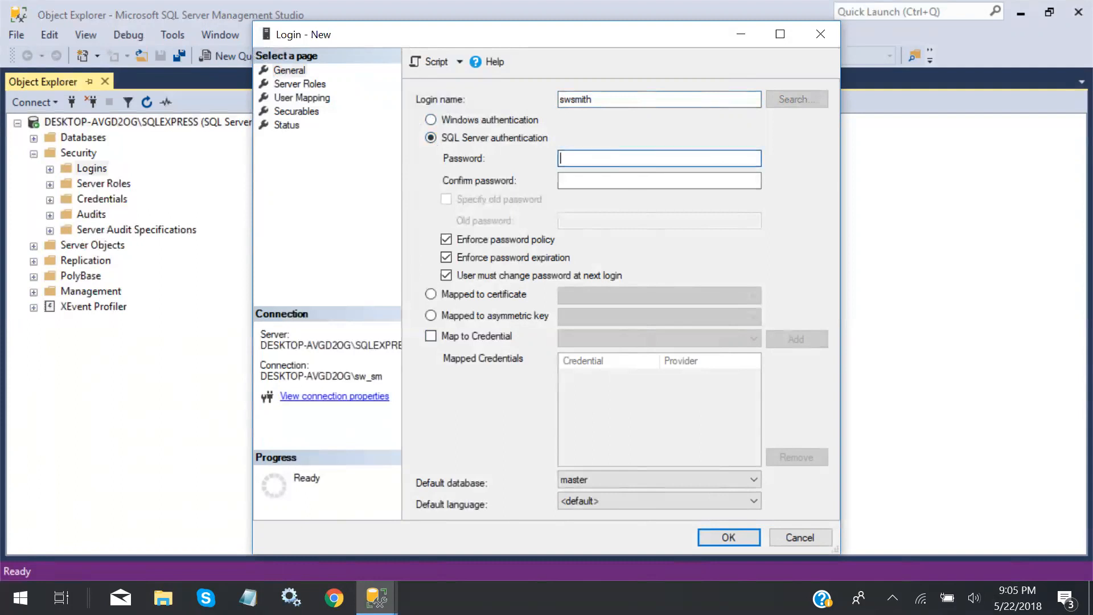
text(••••••••)
key(Tab)
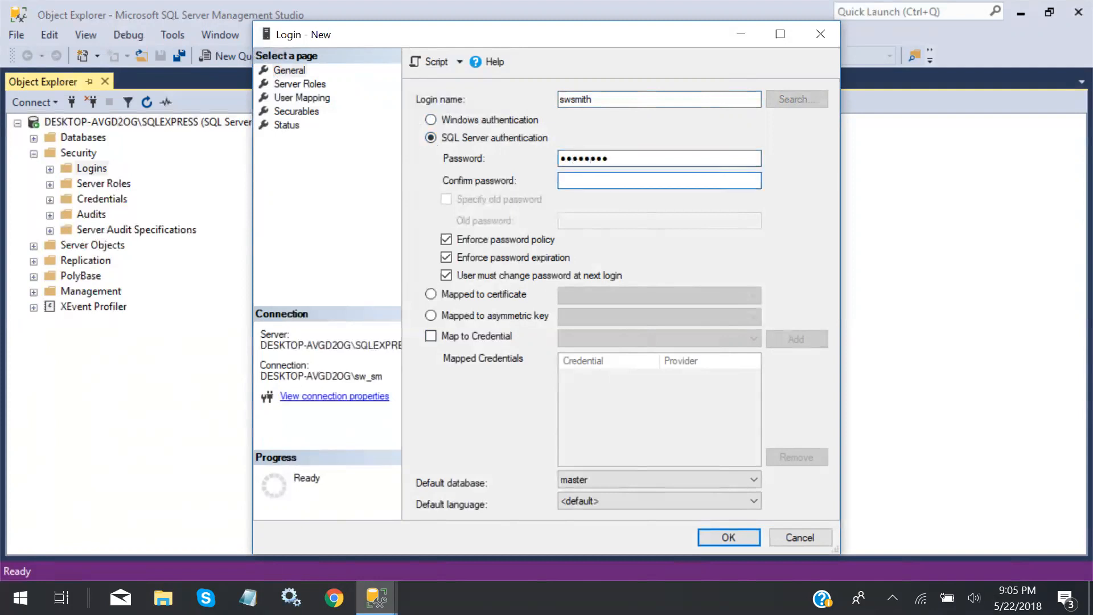
text(•••••••)
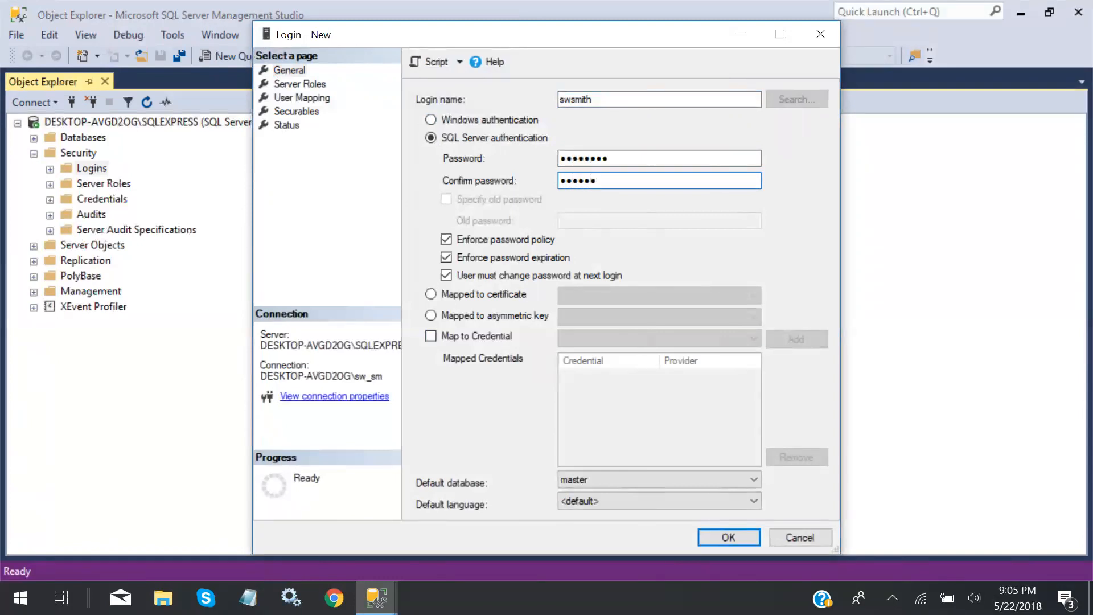
text(•)
click(446, 258)
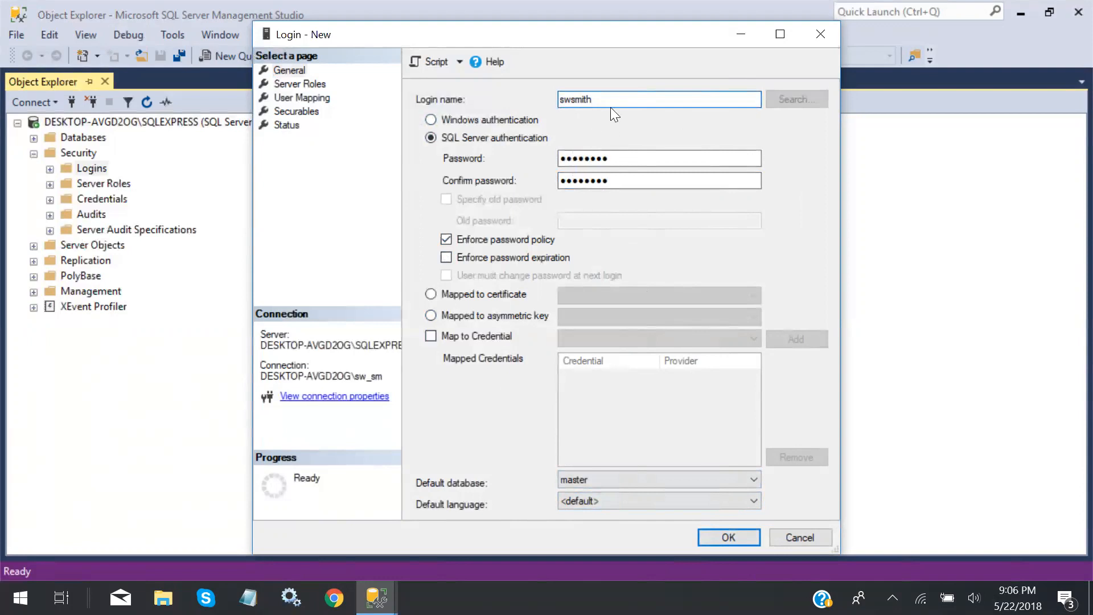
click(724, 538)
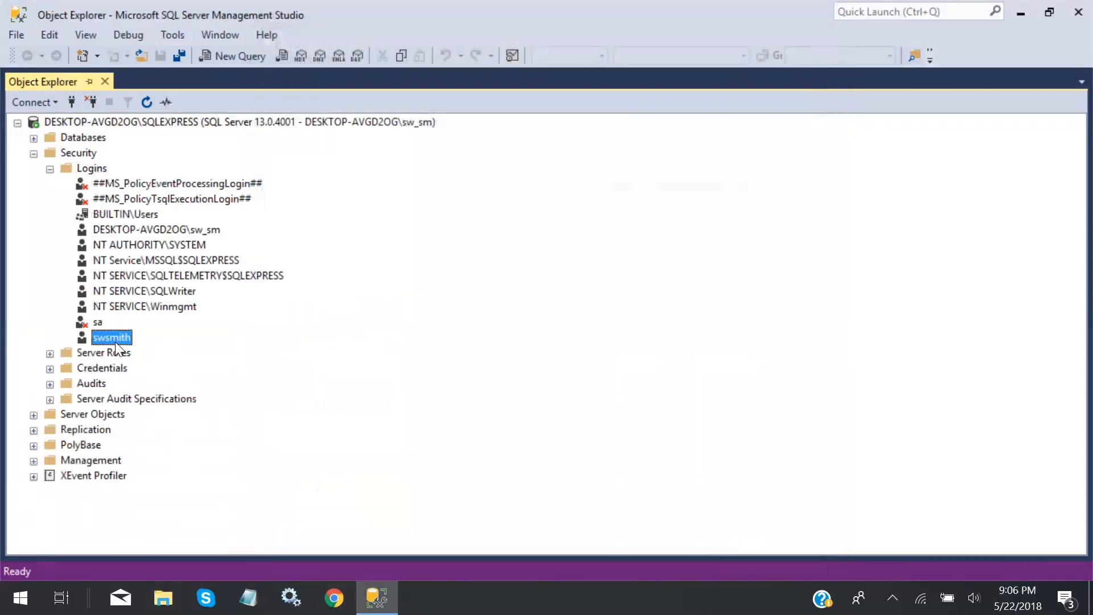
Collapse Security, expand Databases, and begin a New Database named scratch_DB
click(115, 339)
click(34, 153)
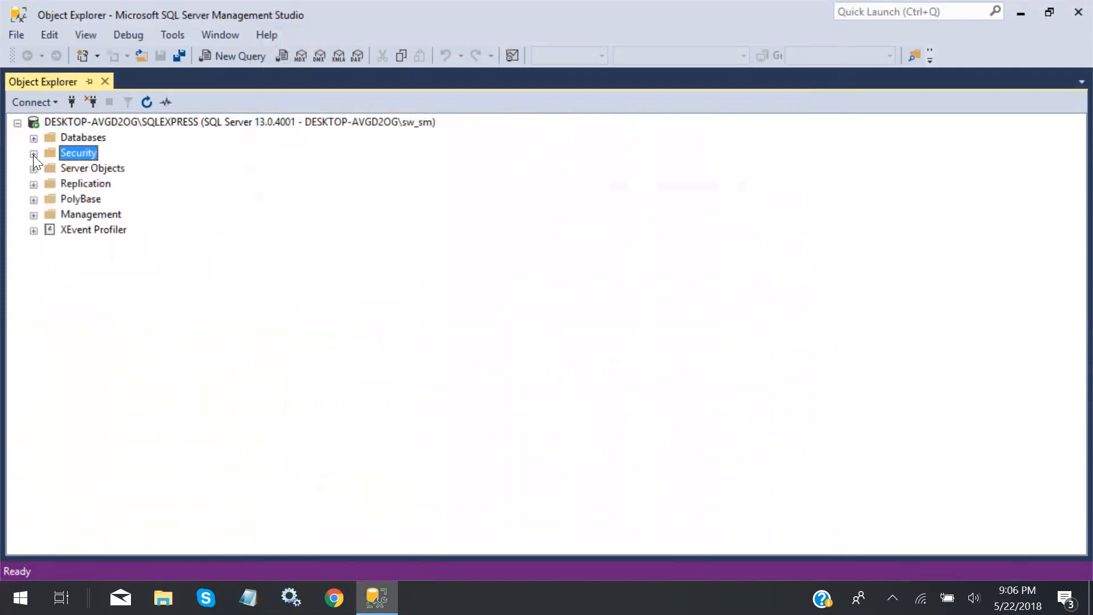
click(34, 137)
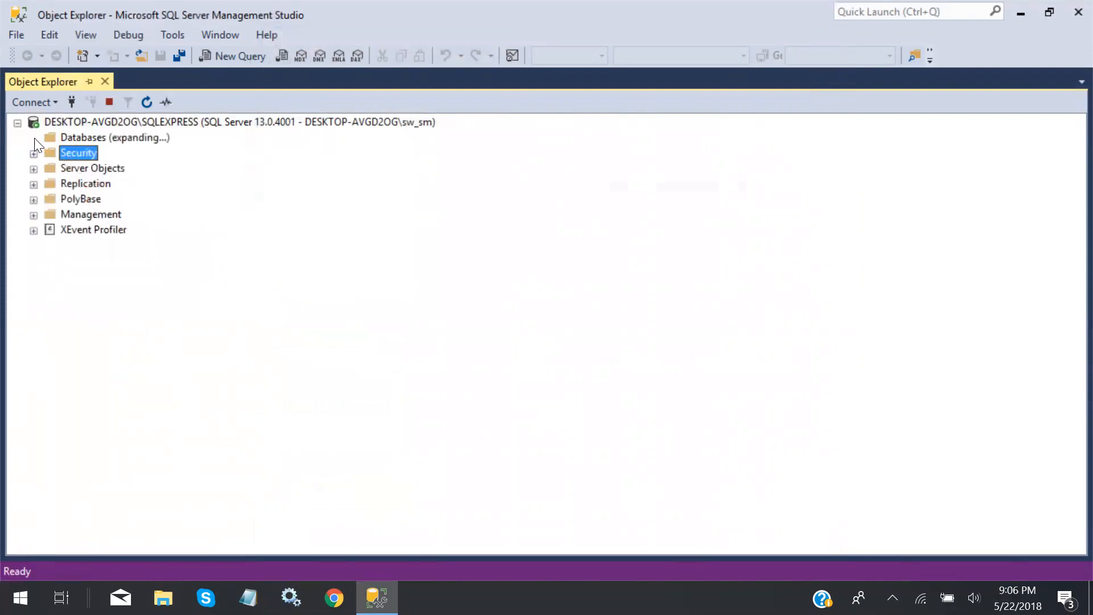
right_click(81, 136)
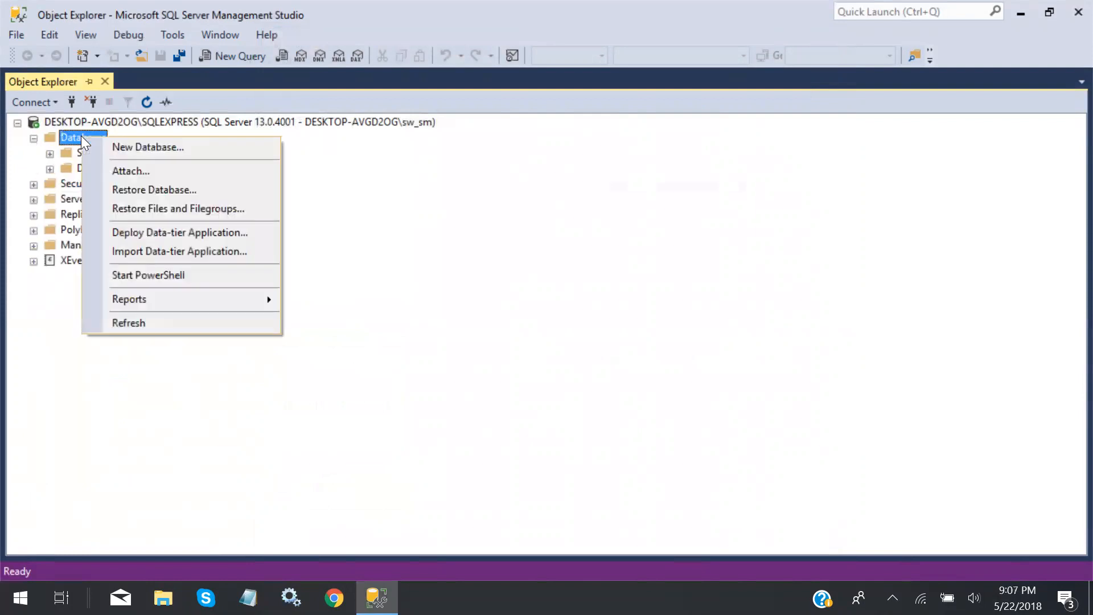
click(126, 147)
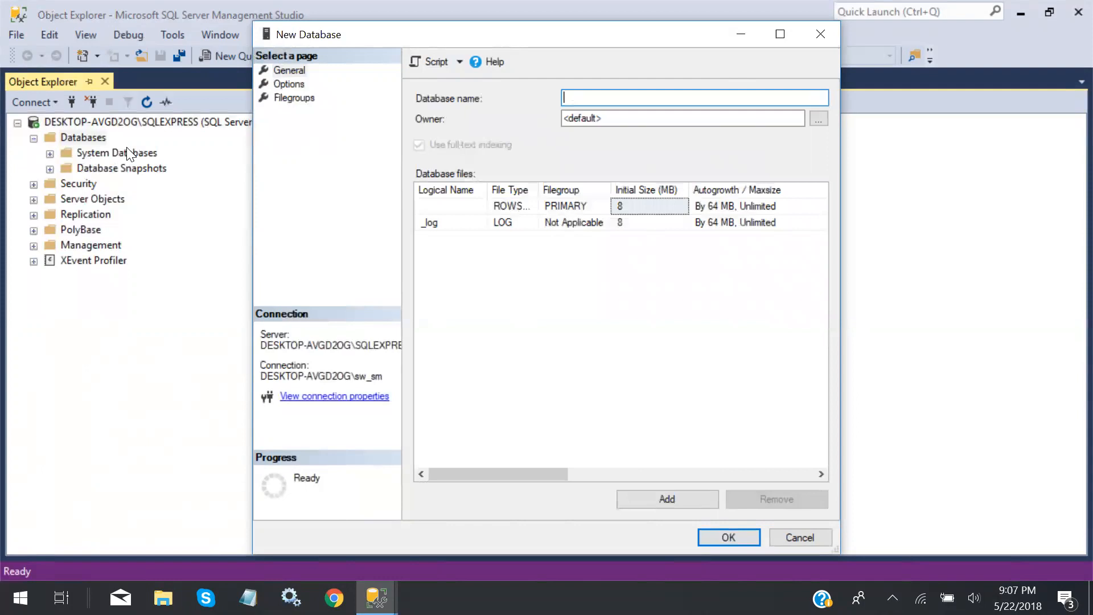
text(scratch_DB)
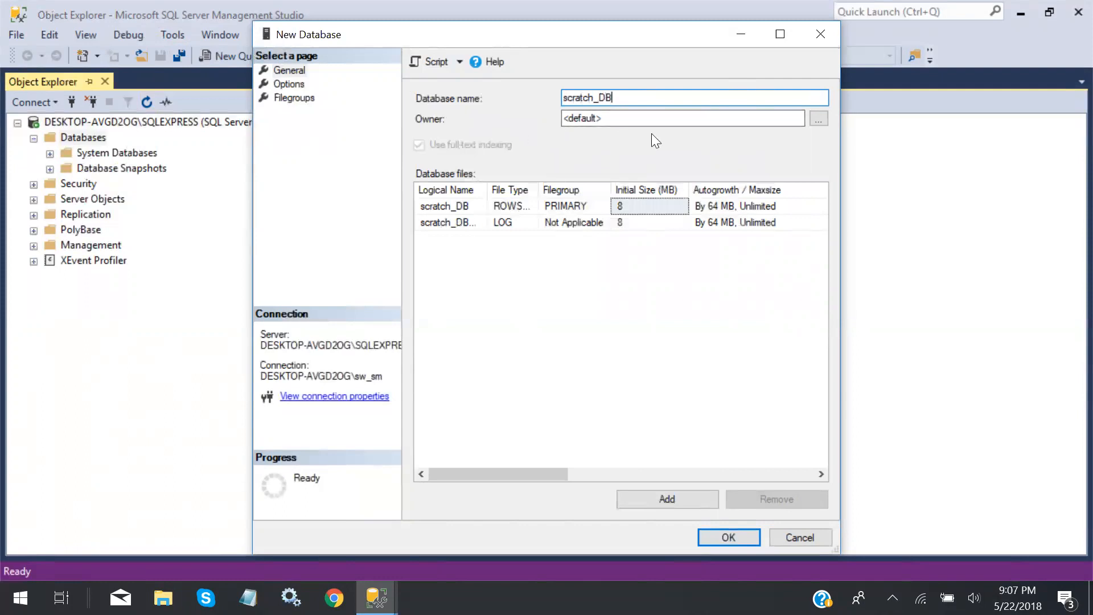
Enter the user's login in Select Database Owner, verify it with Check Names, and confirm it as scratch_DB's owner
click(821, 118)
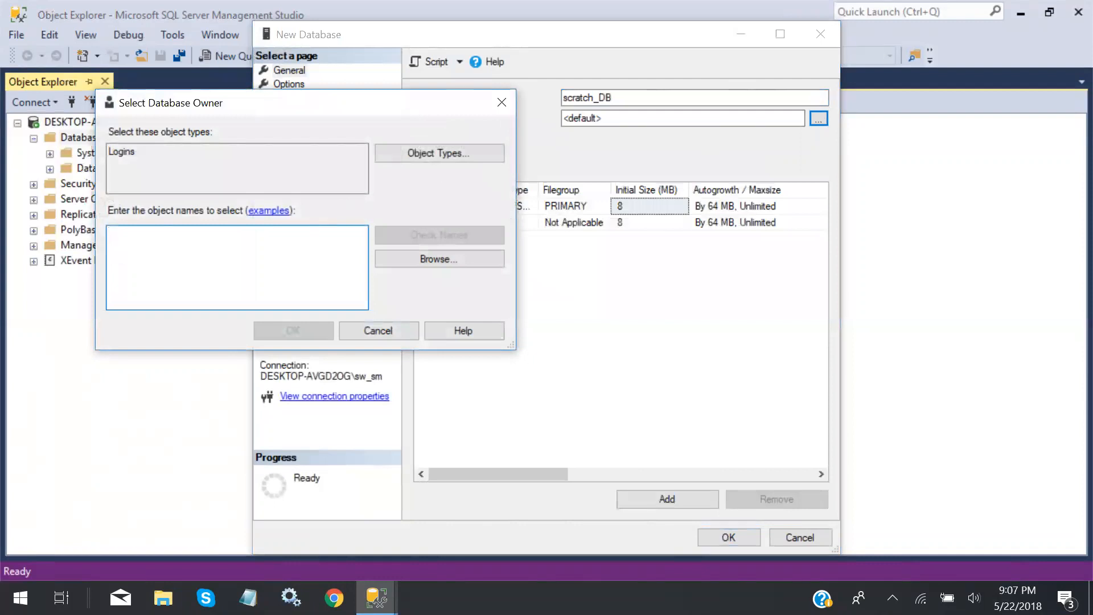
text(sw)
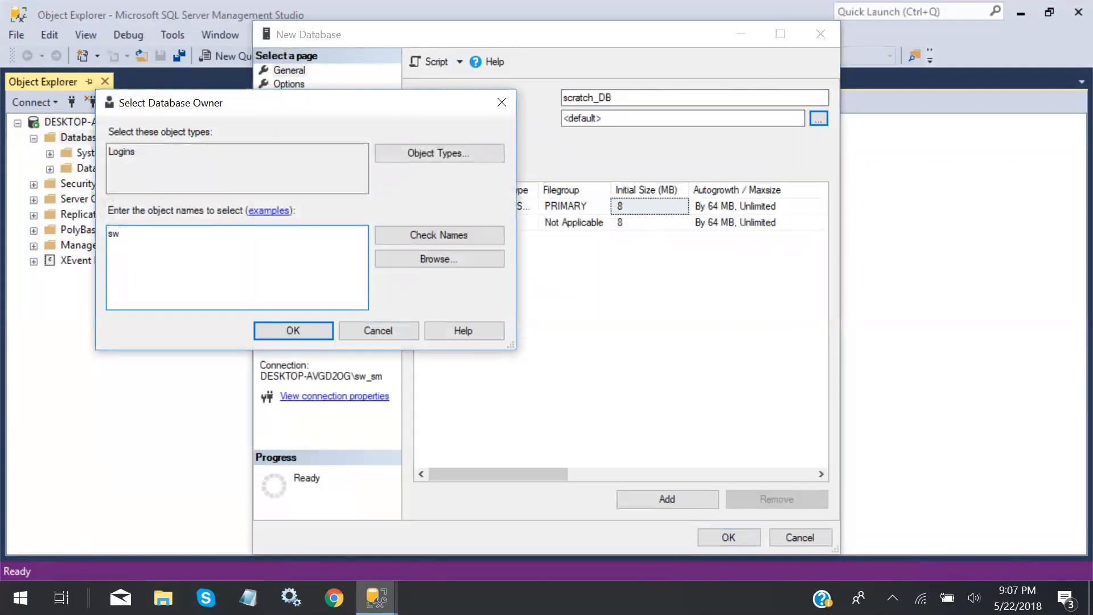
text(smith)
click(411, 231)
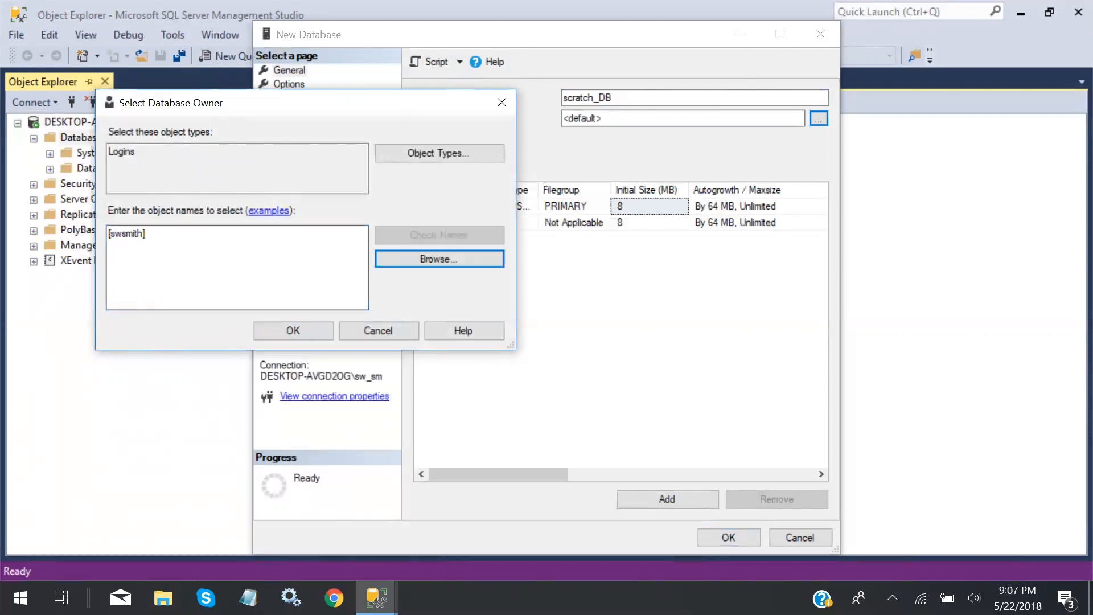
click(314, 334)
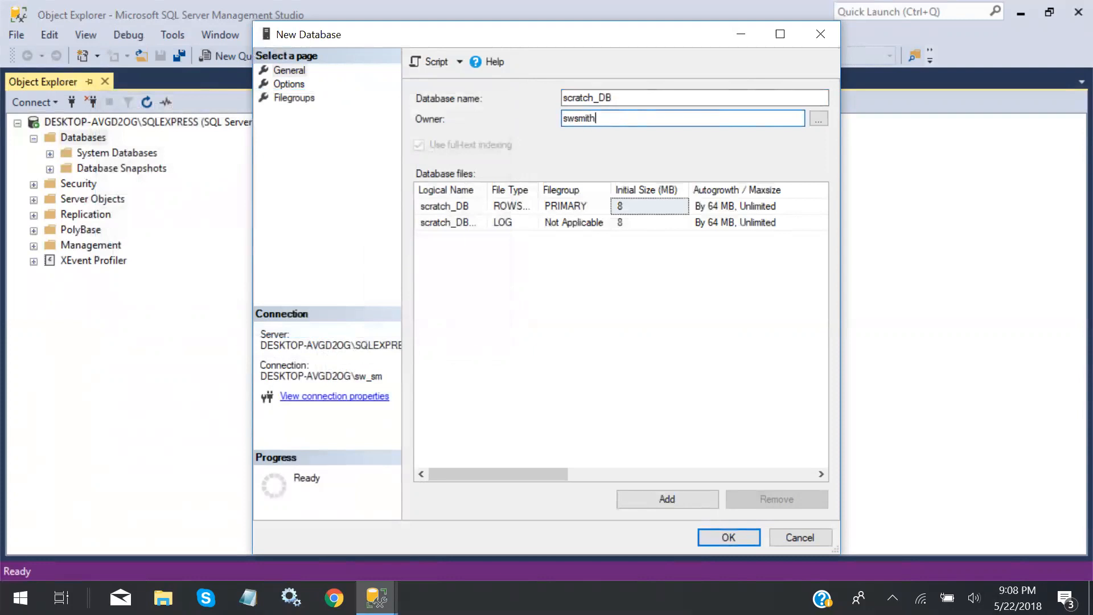
Create scratch_DB and begin another new database named ap_DB
click(728, 535)
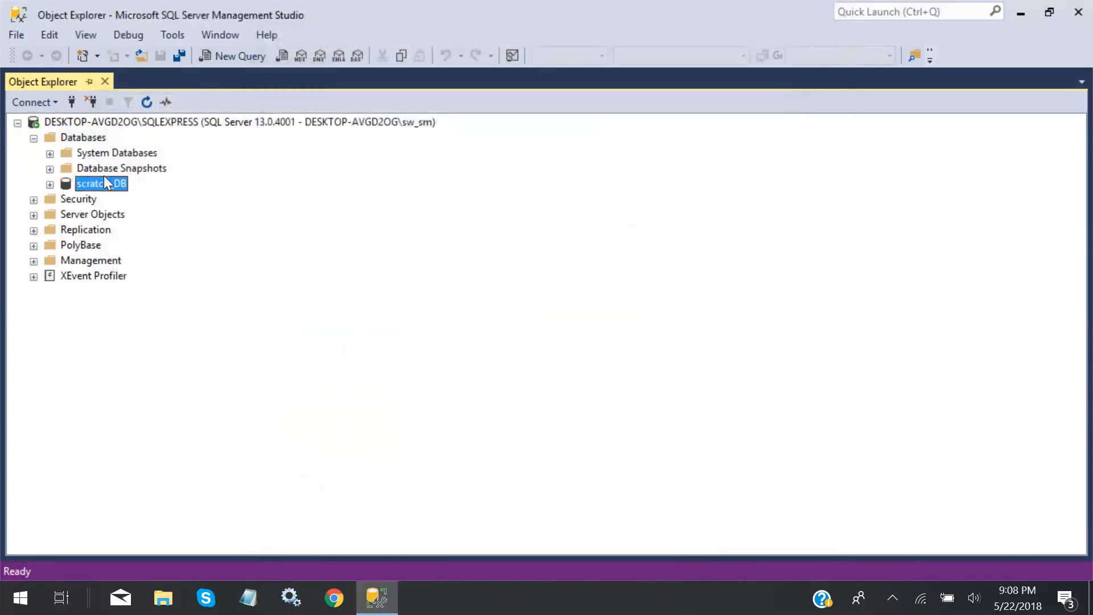
right_click(94, 136)
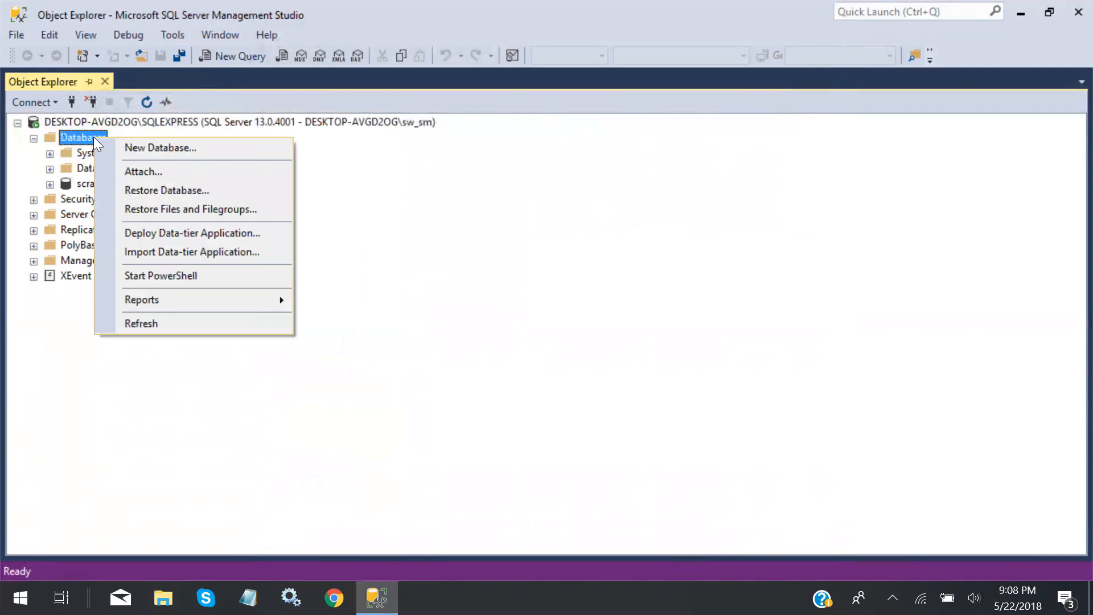
click(135, 148)
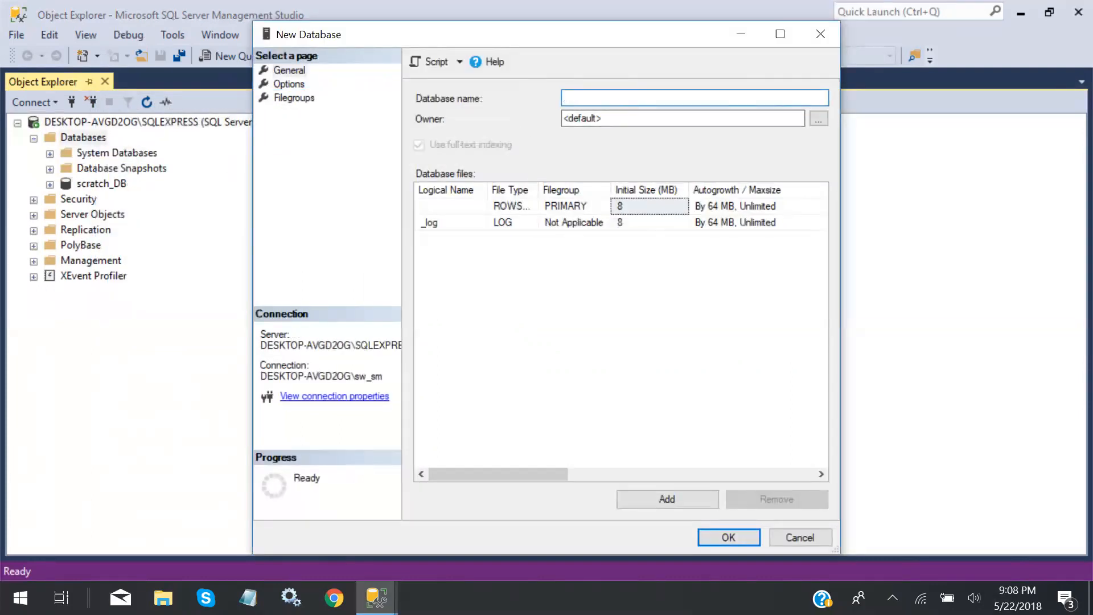
text(ap_DB)
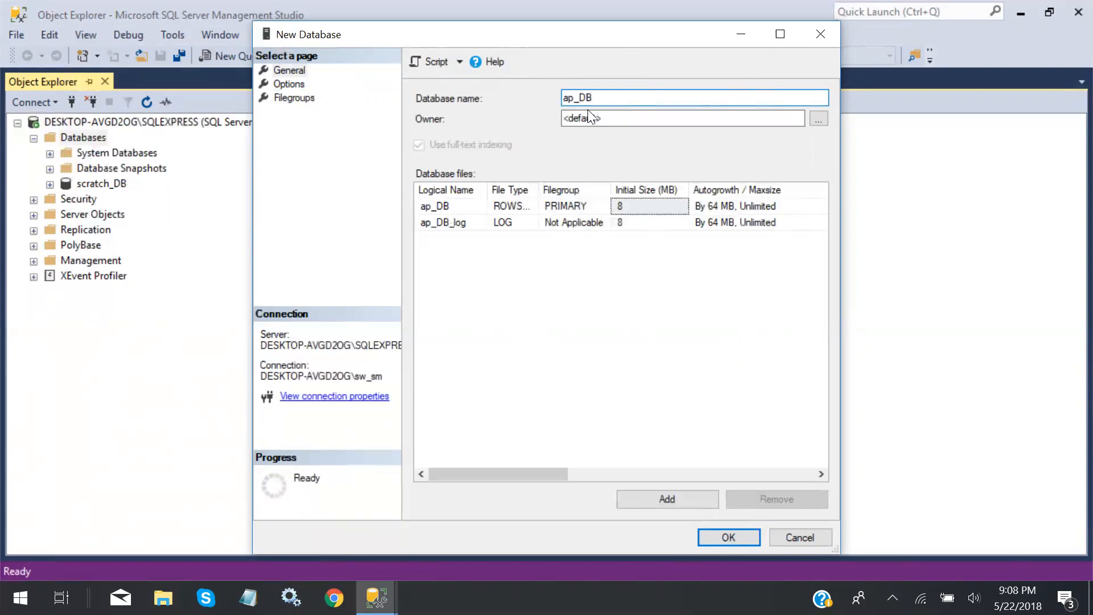
Set ap_DB's owner to the user's login and attempt to create the database
click(820, 121)
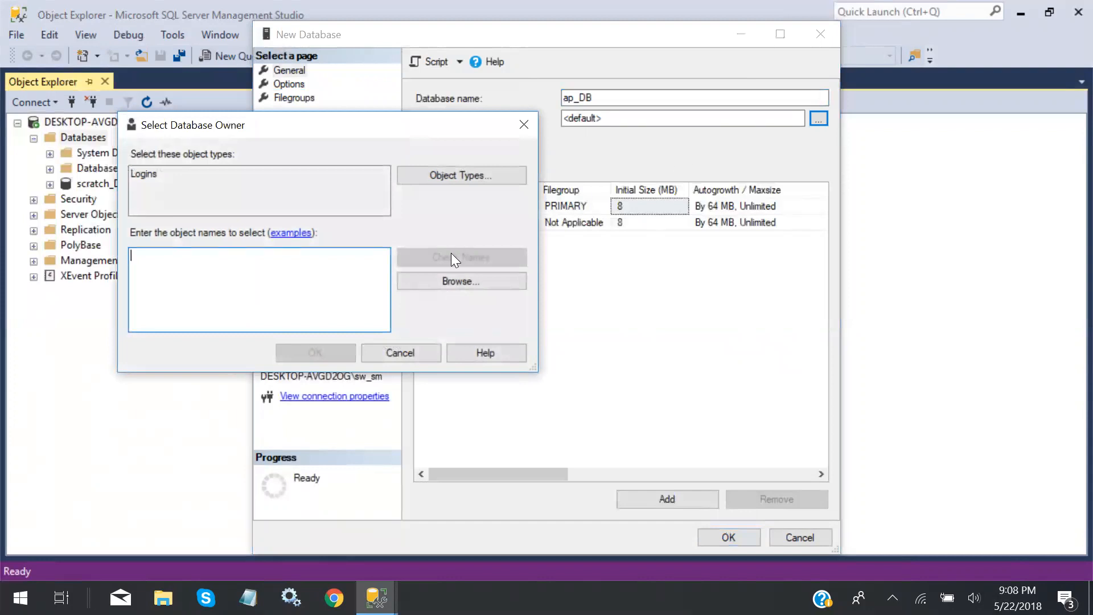
text(swsmith)
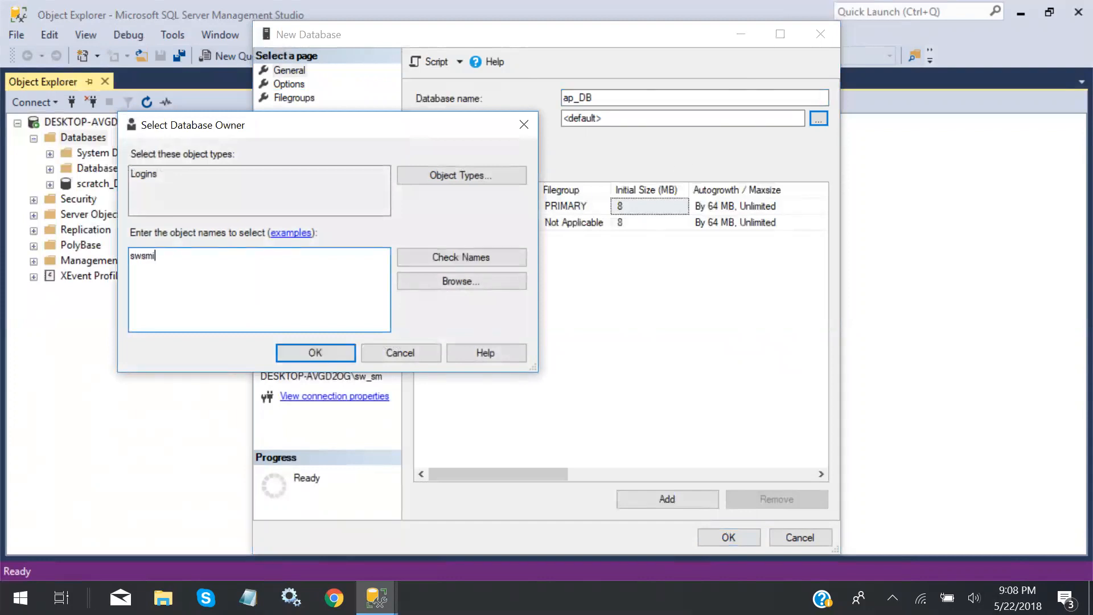
click(463, 254)
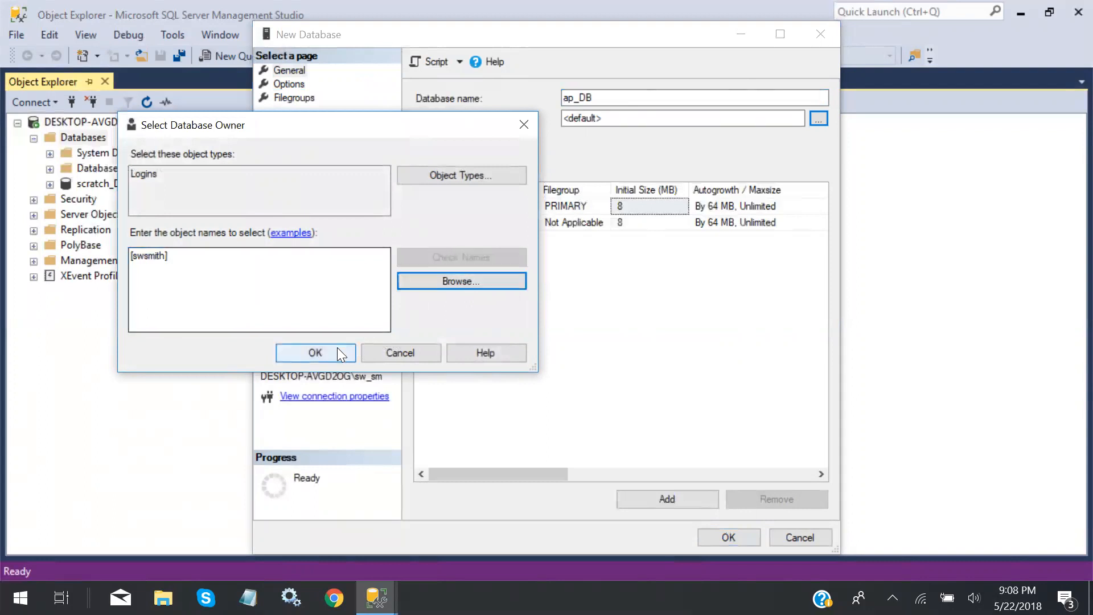
click(337, 348)
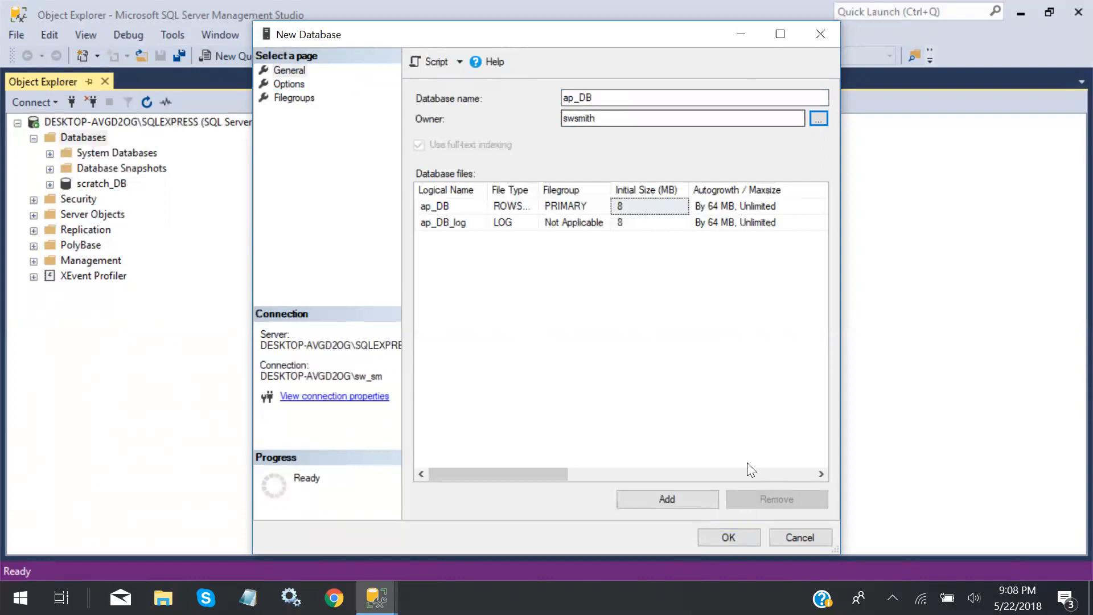
click(728, 537)
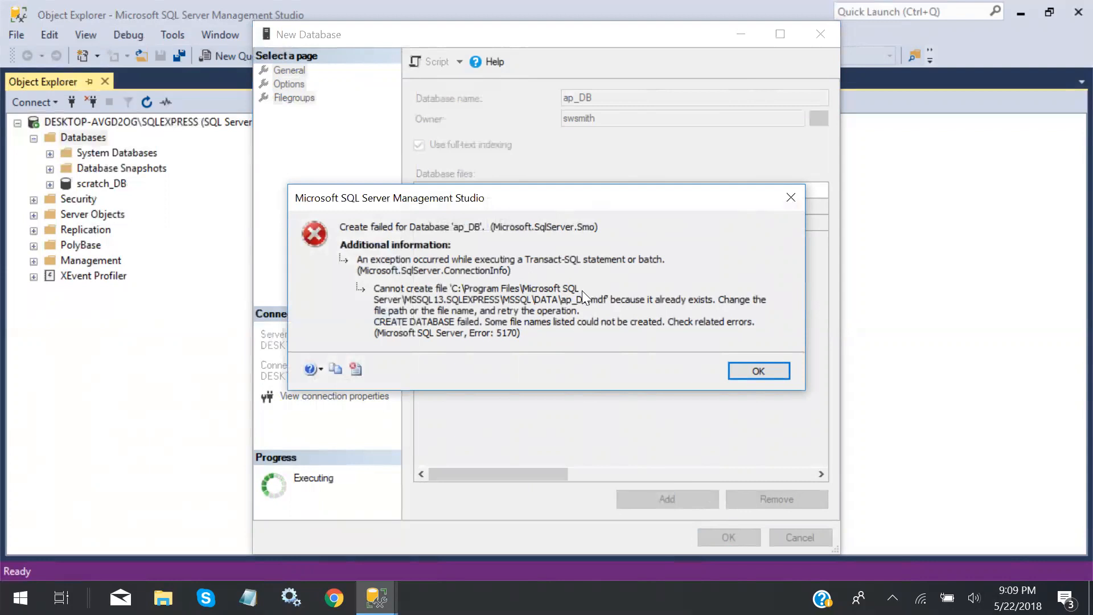
Dismiss the 5170 error, retry ap_DB, dismiss the same error, and close the New Database dialog
click(755, 372)
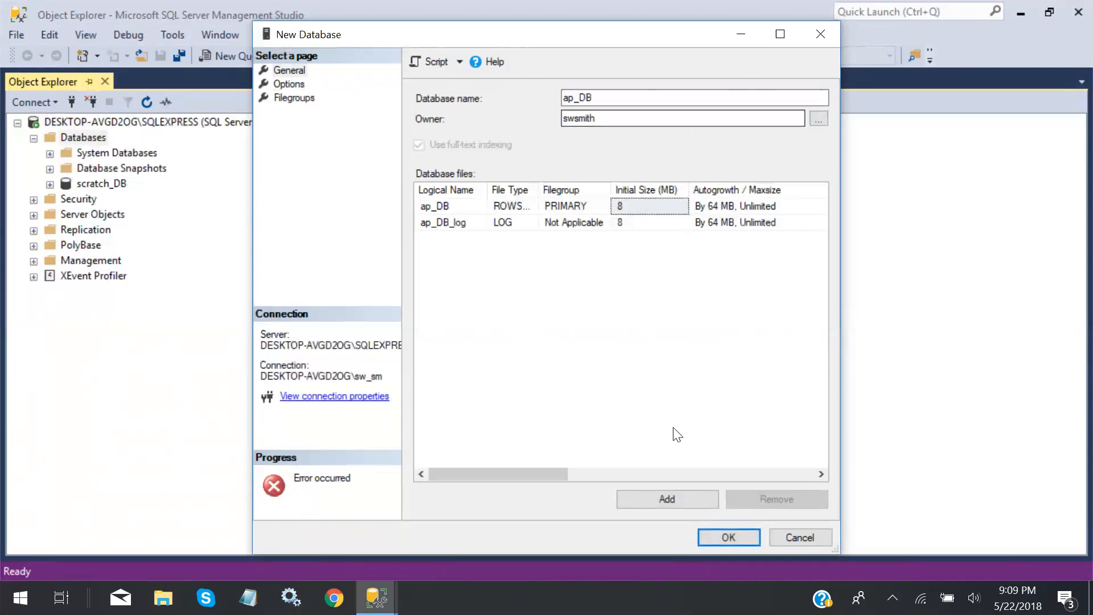
click(746, 536)
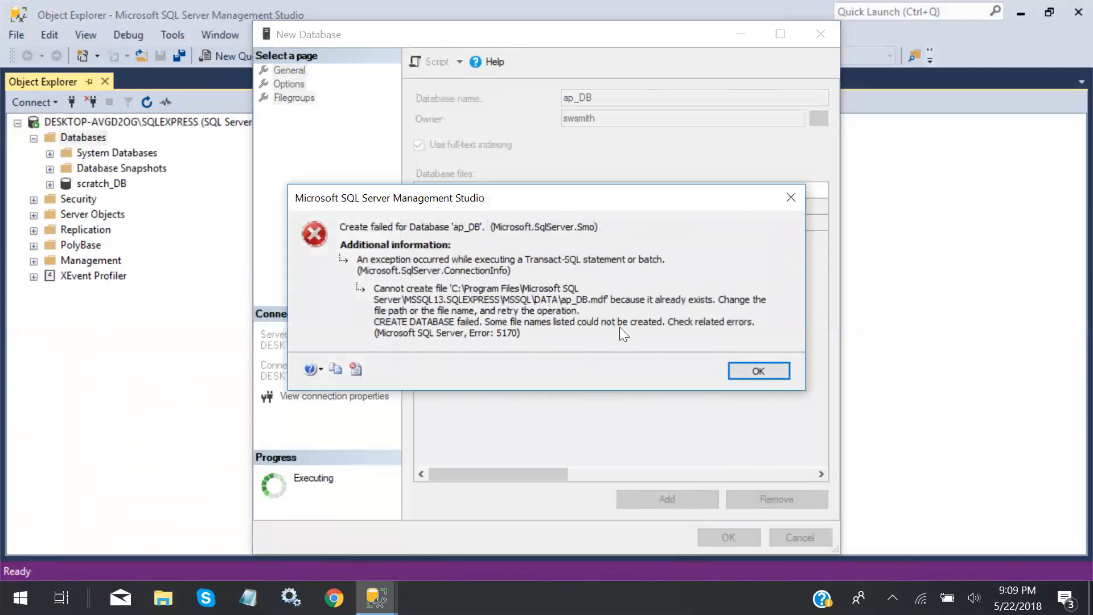
click(746, 373)
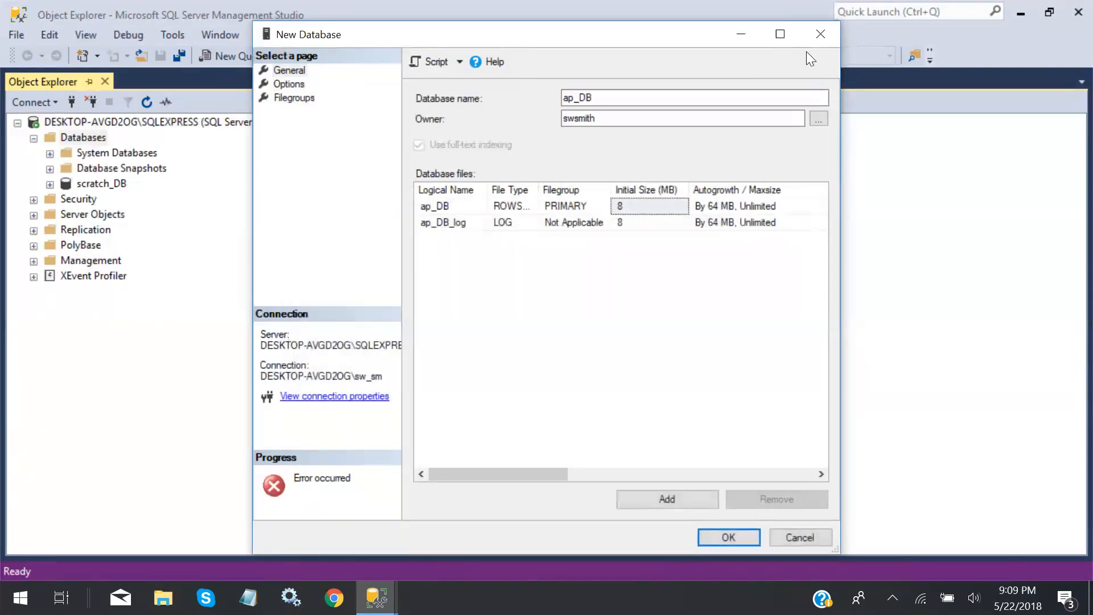
click(821, 34)
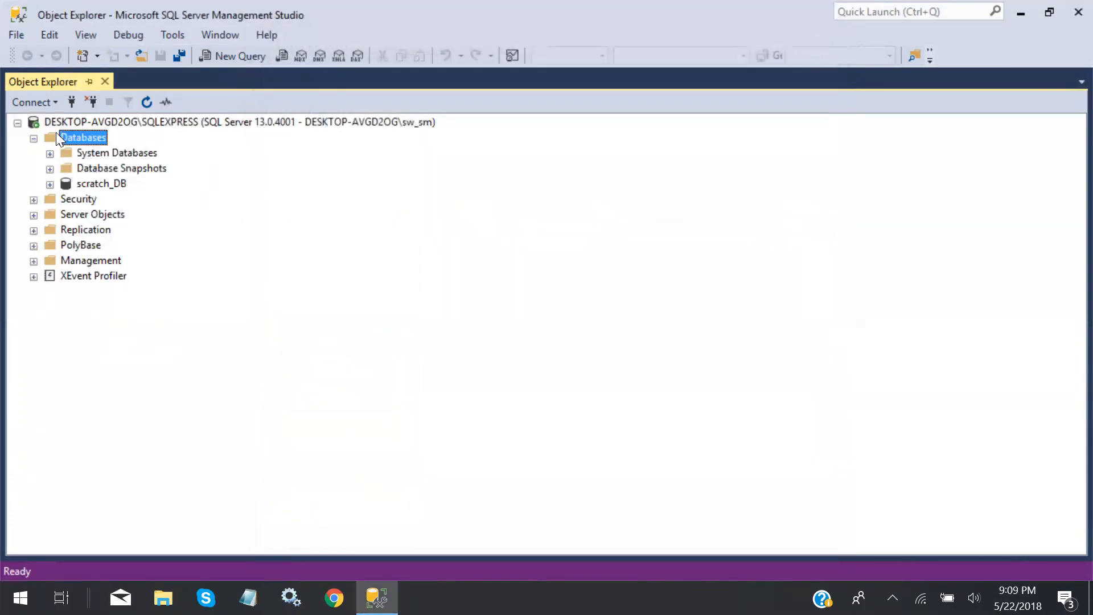
Set up a new database named ap_DB with the user's login as owner and create it
right_click(97, 137)
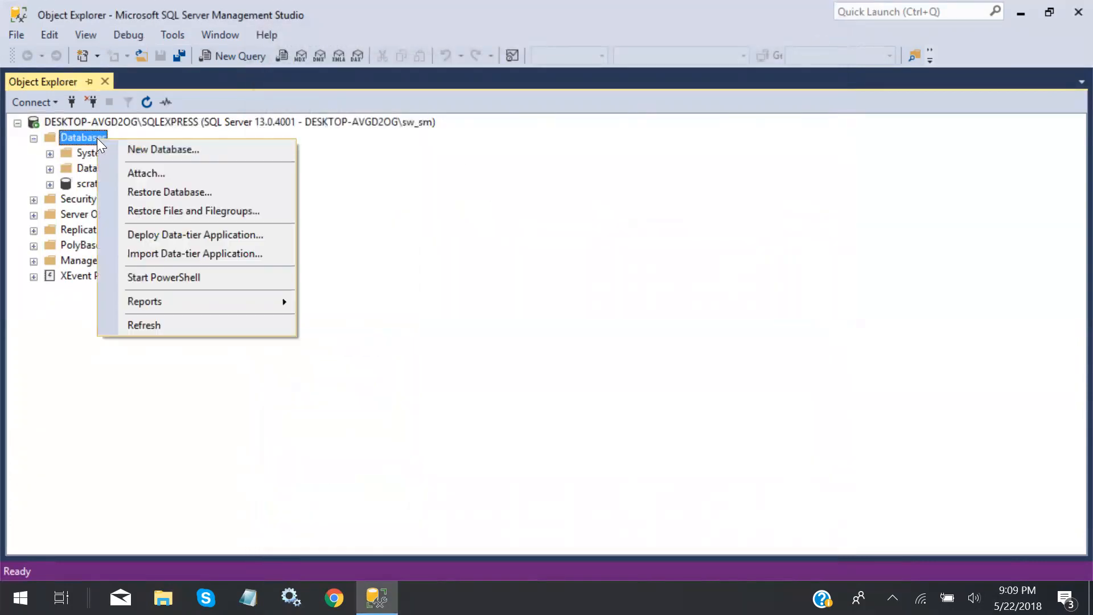
click(147, 153)
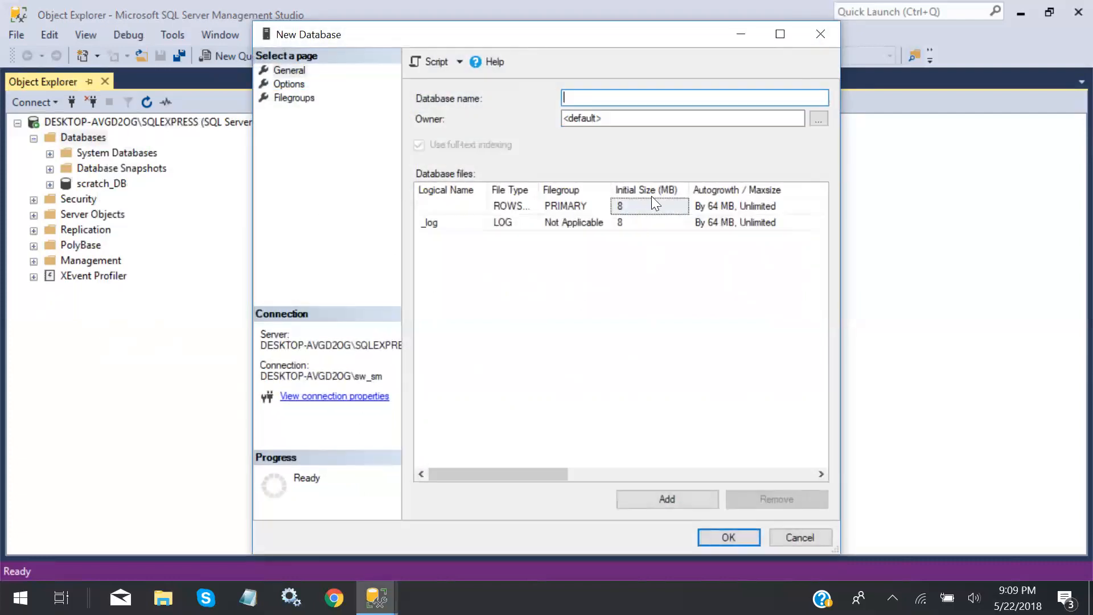
text(ap_DB)
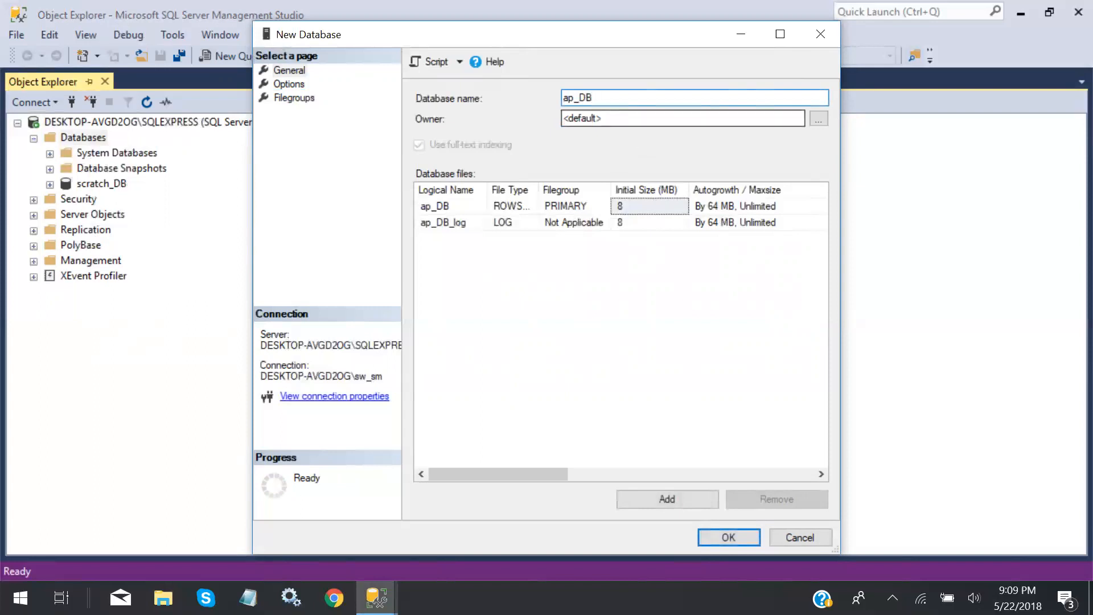
click(671, 121)
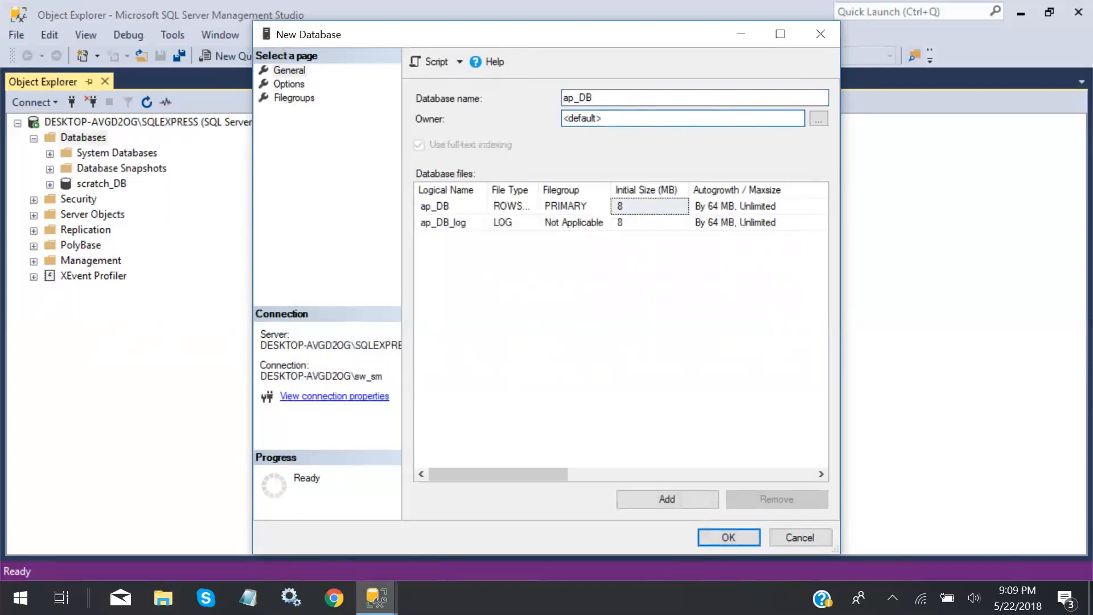
key(ctrl+a)
text(swsmith)
click(720, 535)
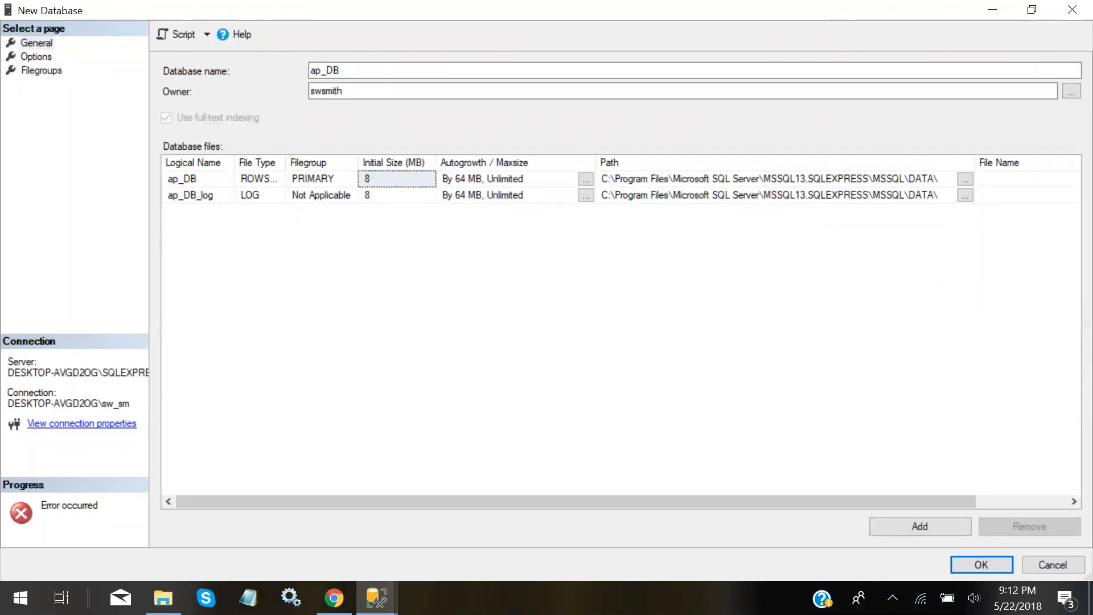
Retry creating ap_DB, then return to the server's database tree
drag(311, 71, 341, 70)
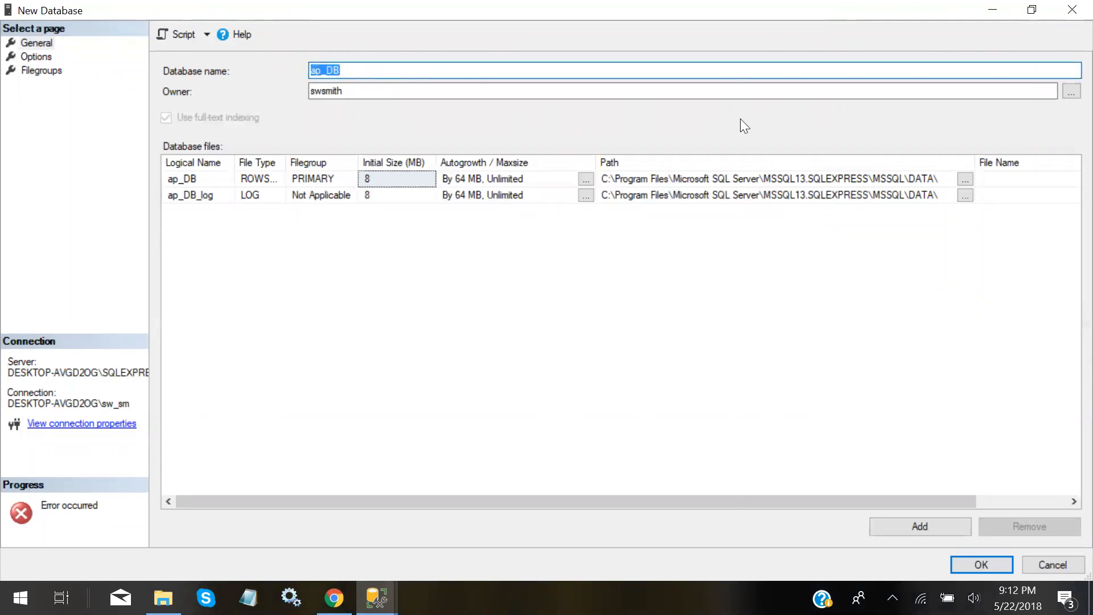
click(971, 560)
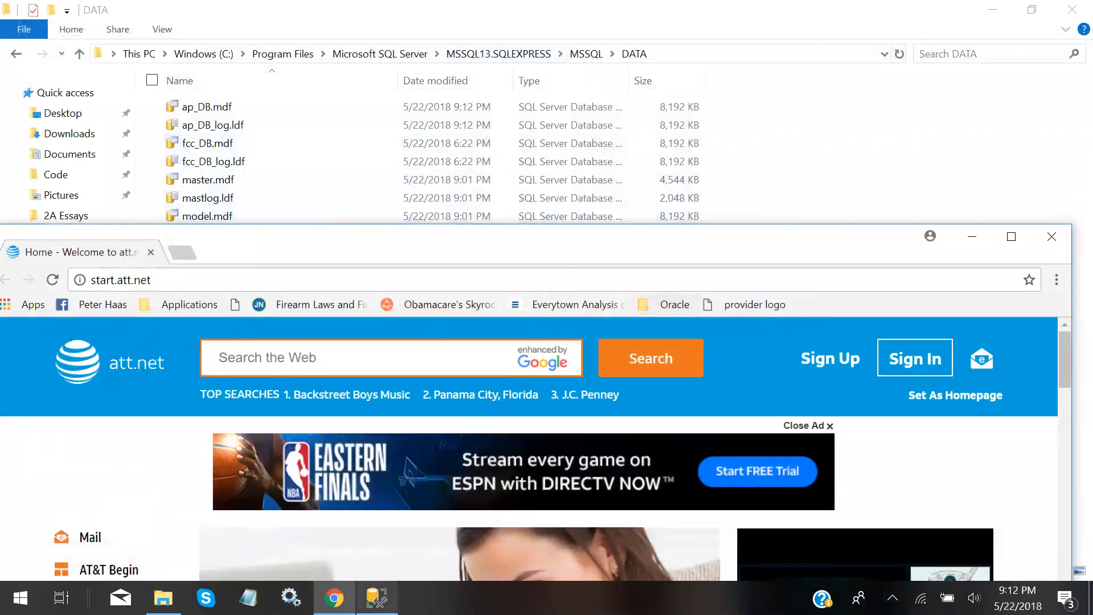
click(376, 598)
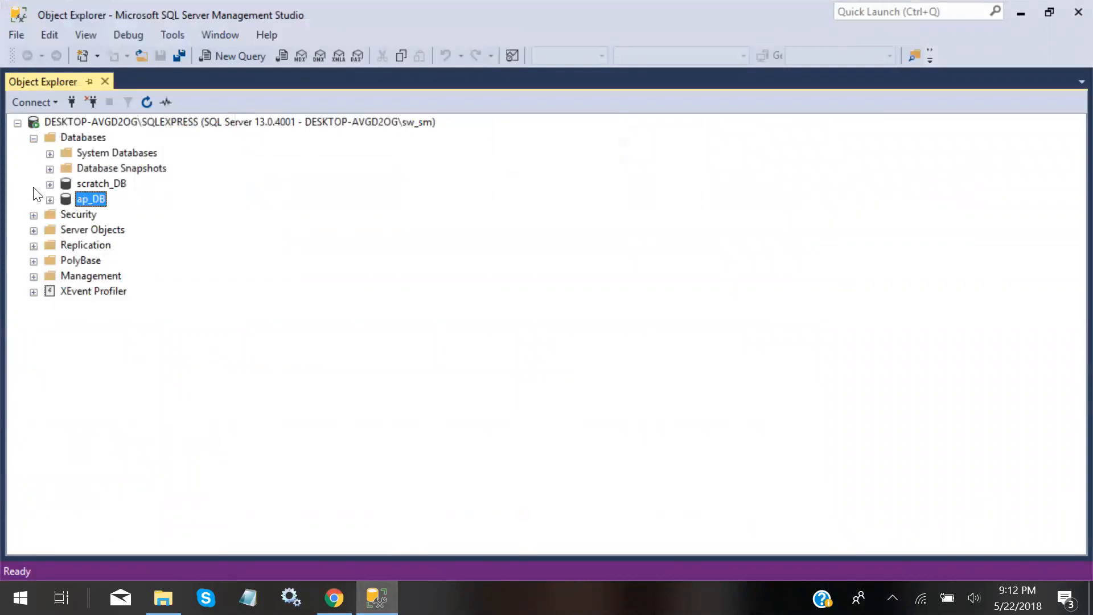
Open and cancel a New Database dialog, then expand Security to show the server's logins
right_click(65, 136)
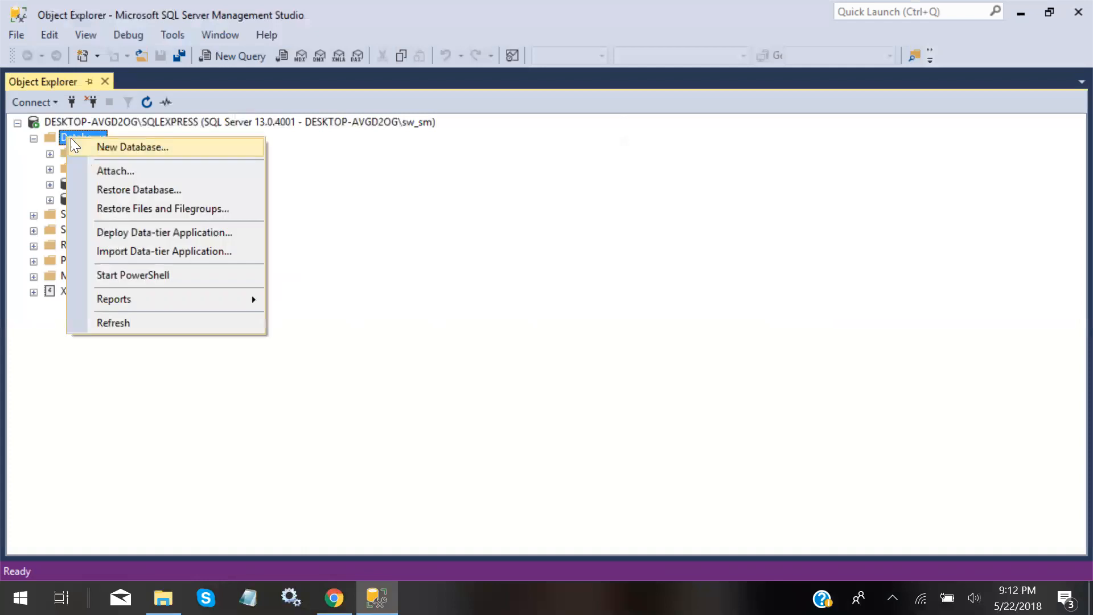
click(99, 147)
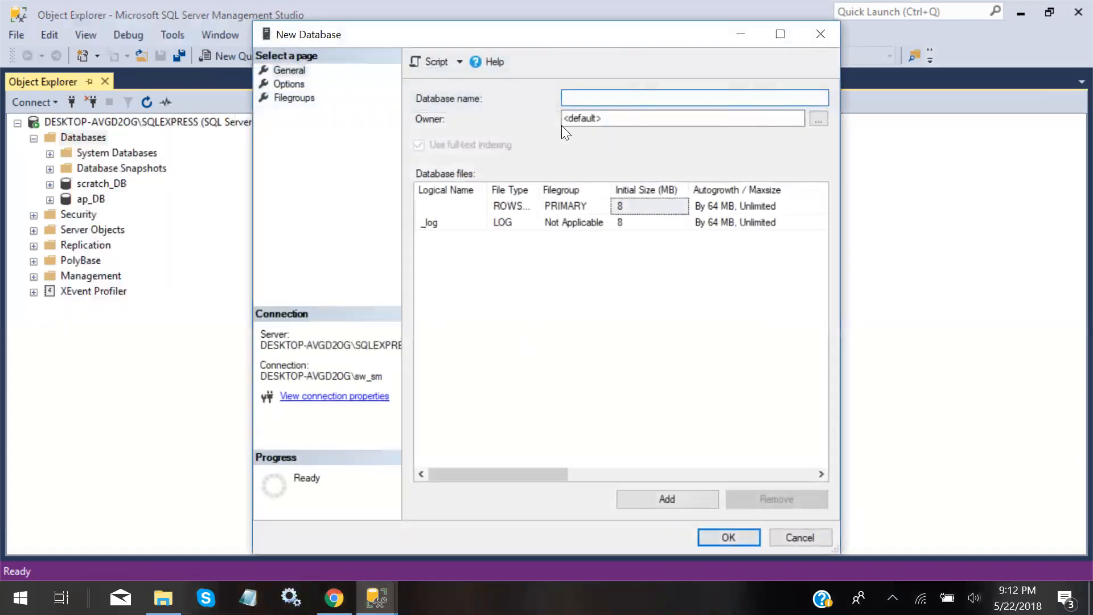
click(821, 33)
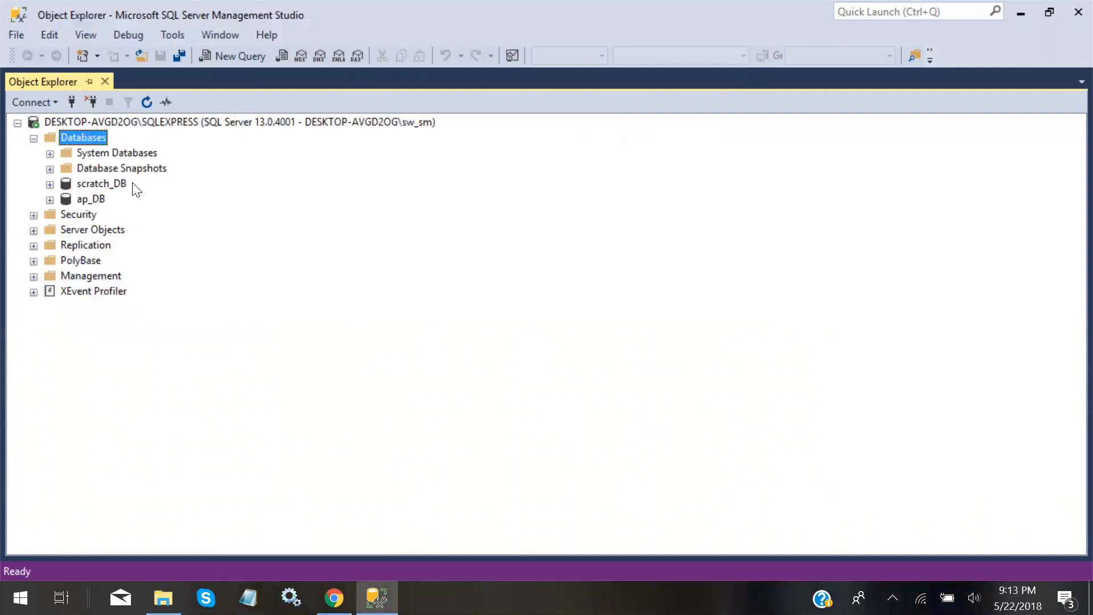
click(33, 215)
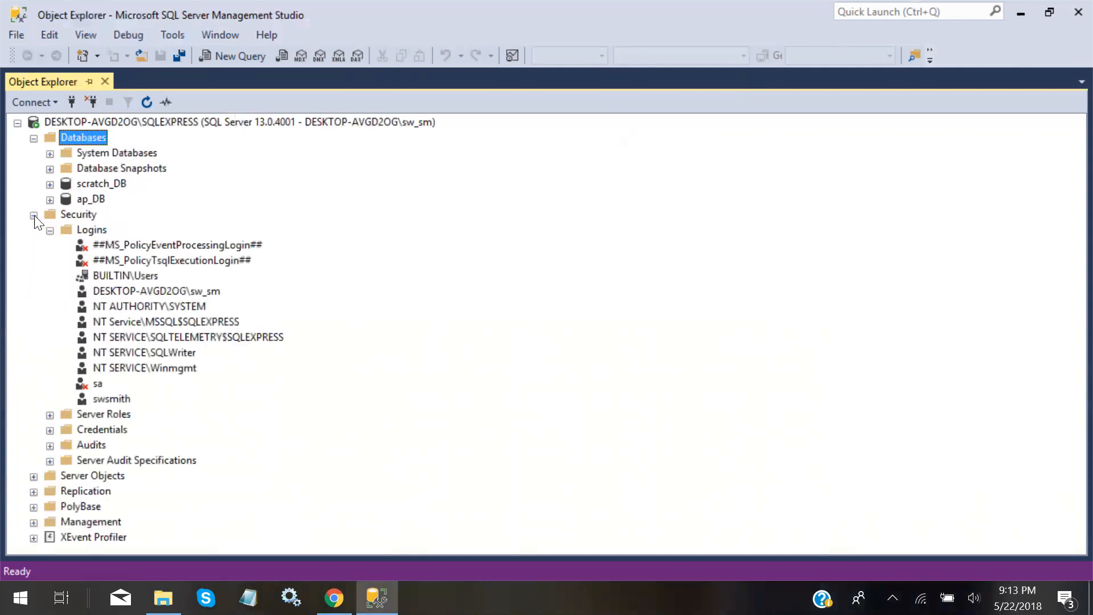
In the new login's Properties, choose scratch_DB as the default database and save
right_click(109, 397)
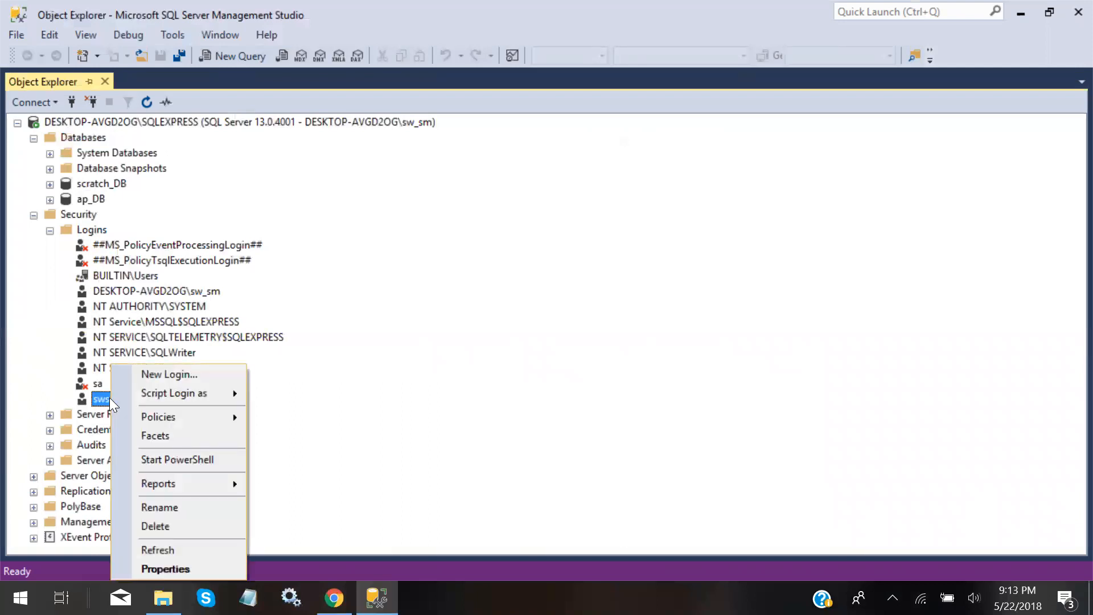
click(164, 569)
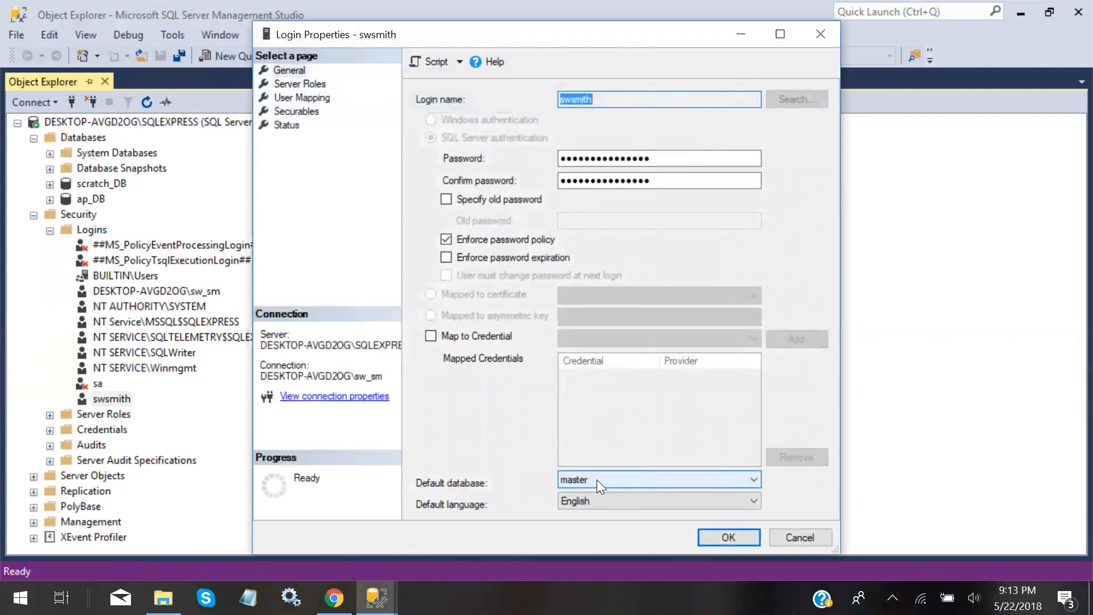
click(756, 476)
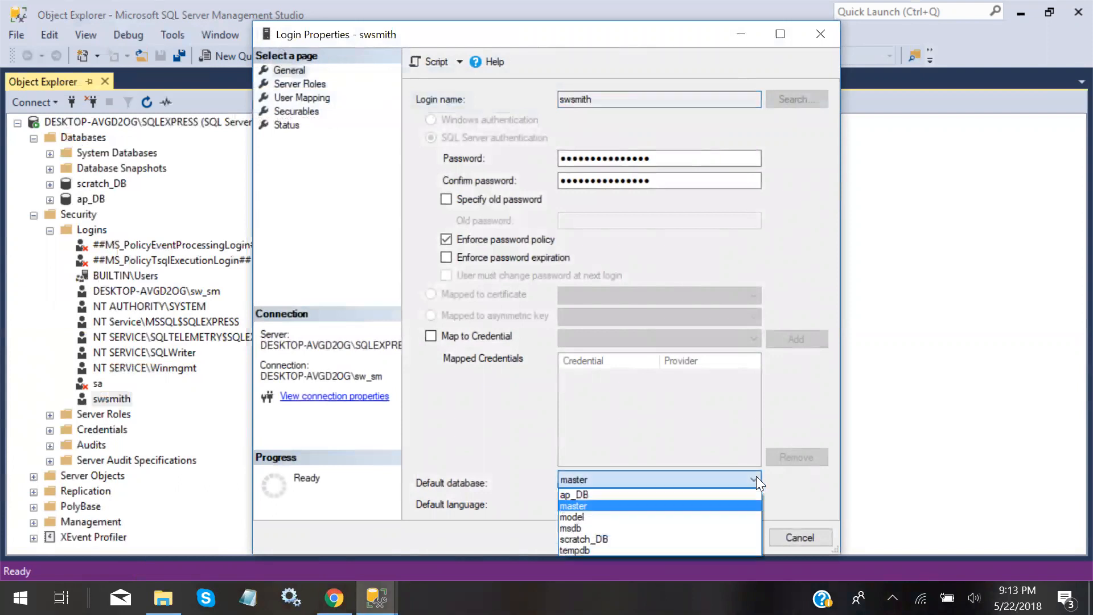
click(651, 536)
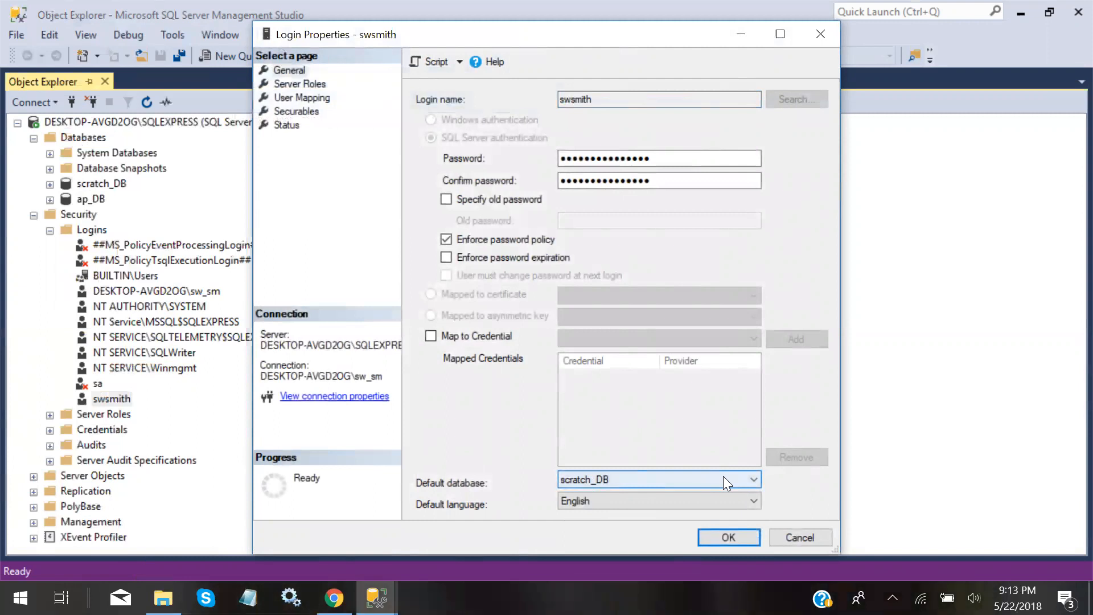
key(Tab)
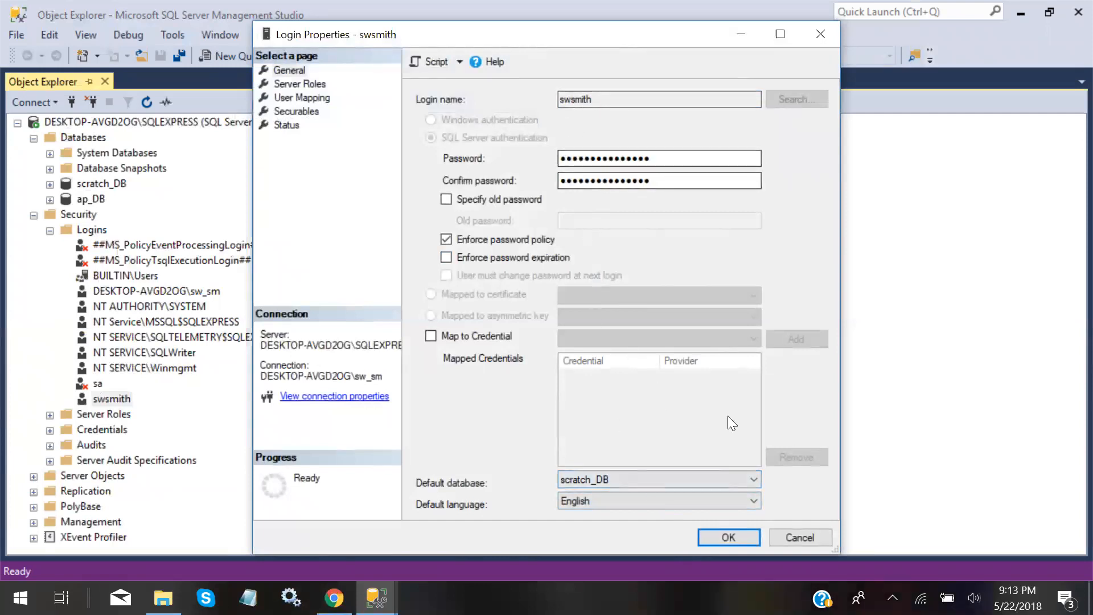
click(728, 538)
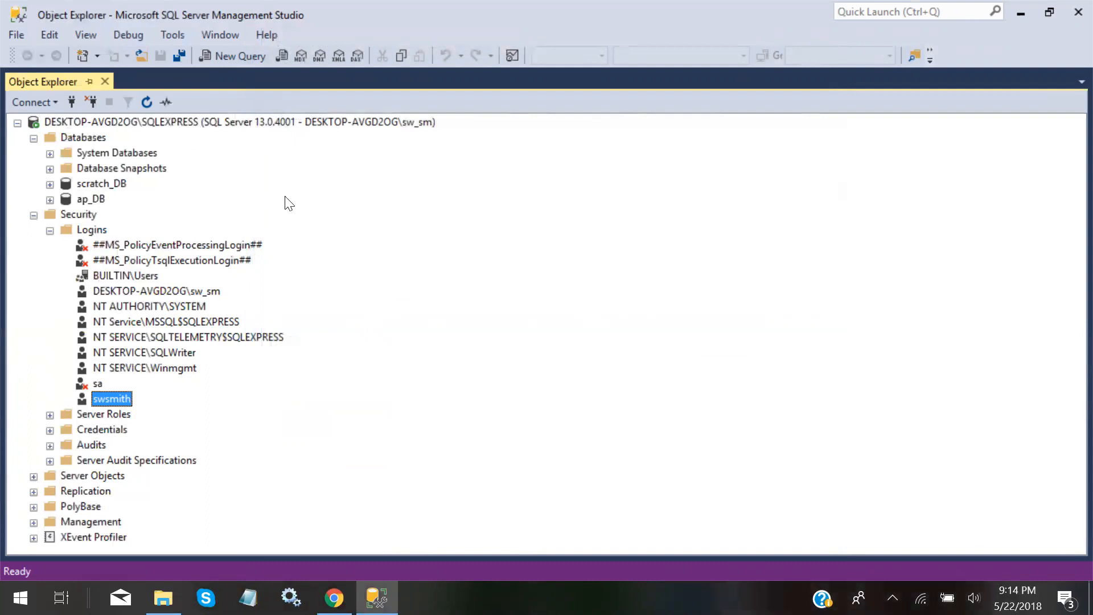
right_click(144, 122)
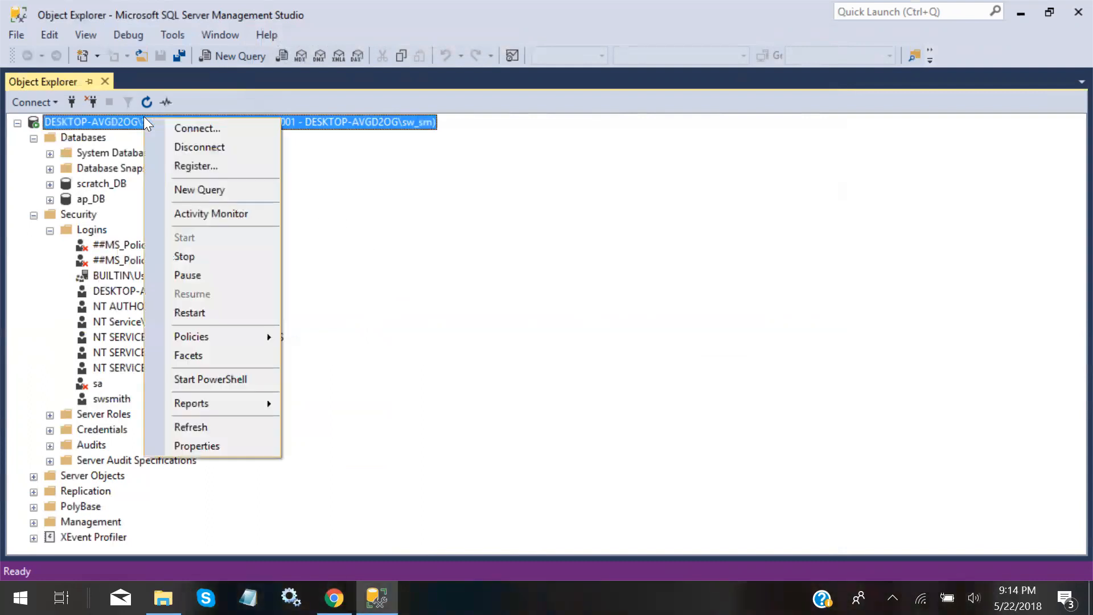
click(205, 446)
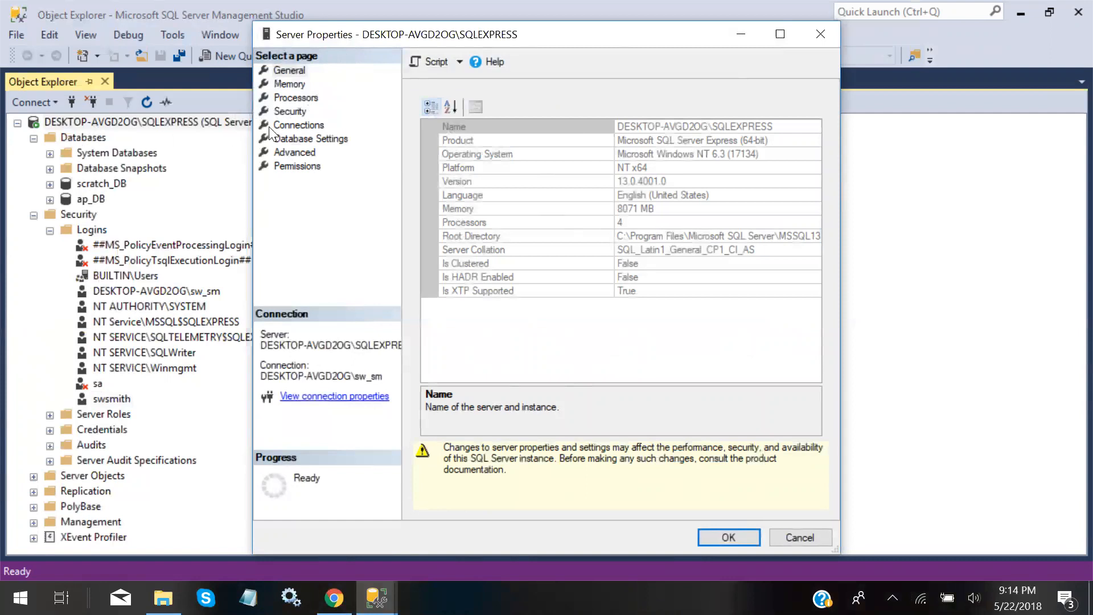
click(285, 112)
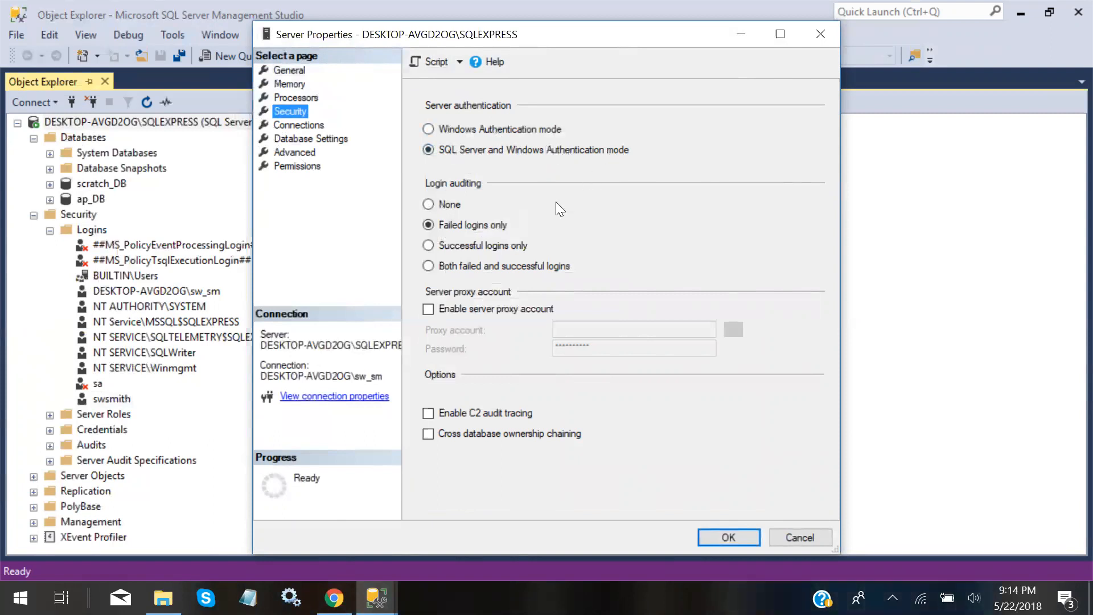
click(732, 534)
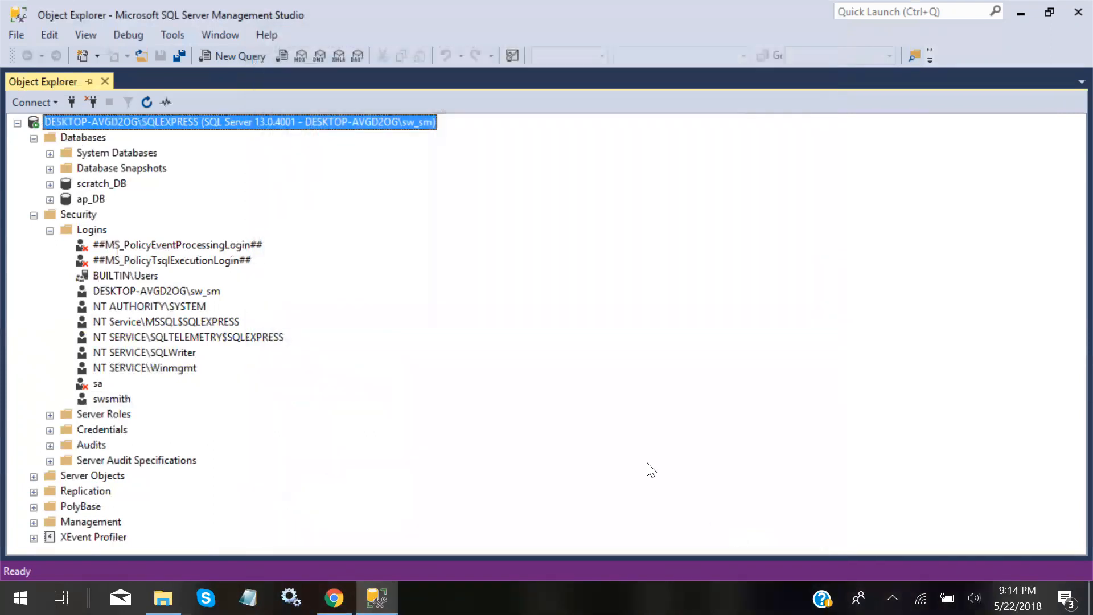
right_click(112, 397)
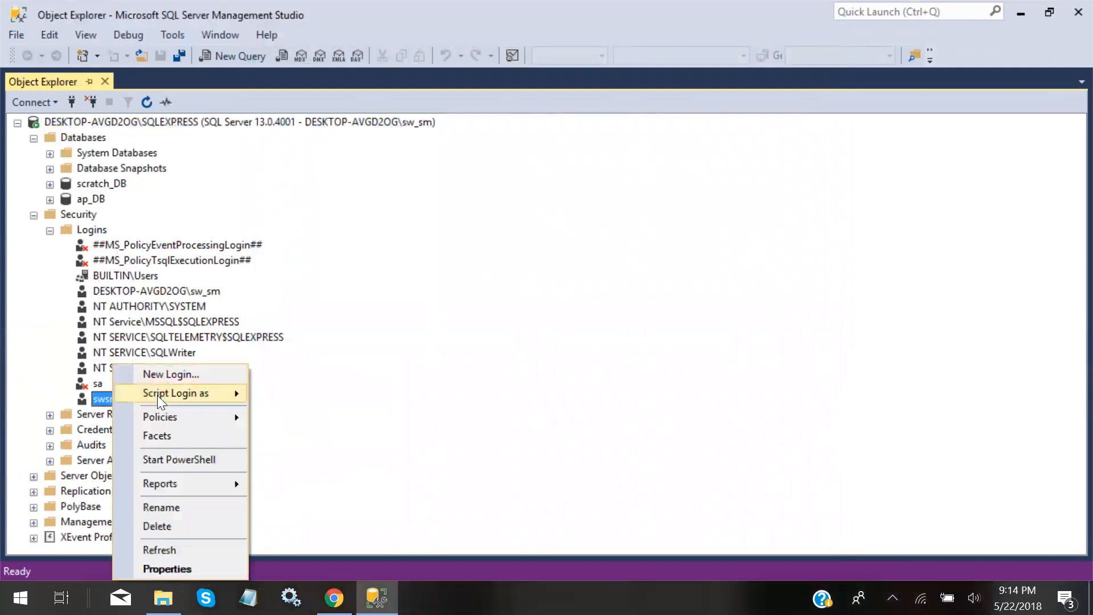
click(167, 568)
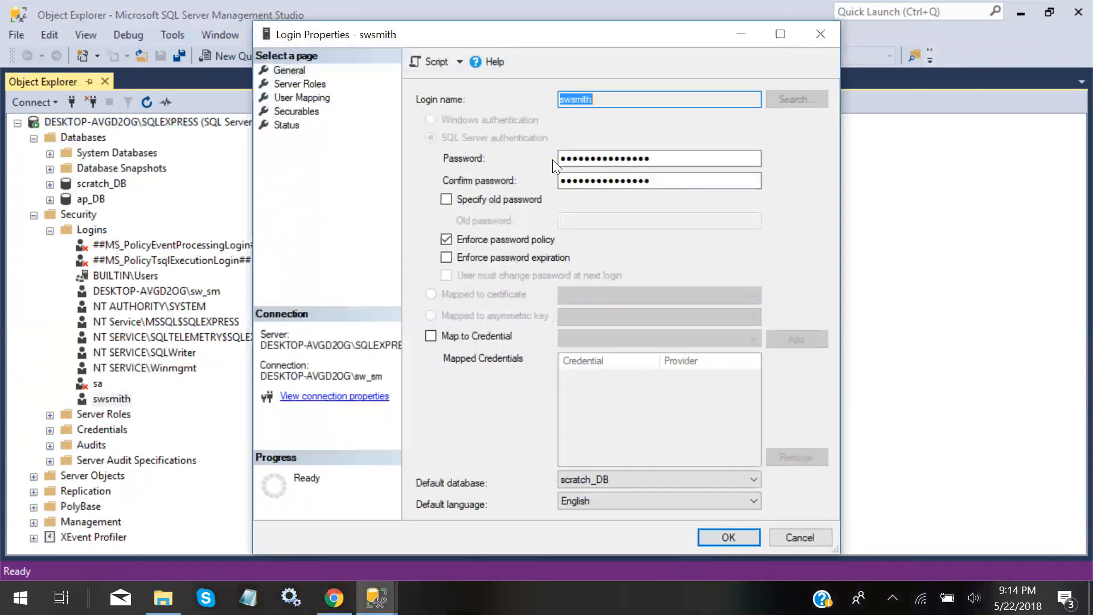
click(595, 99)
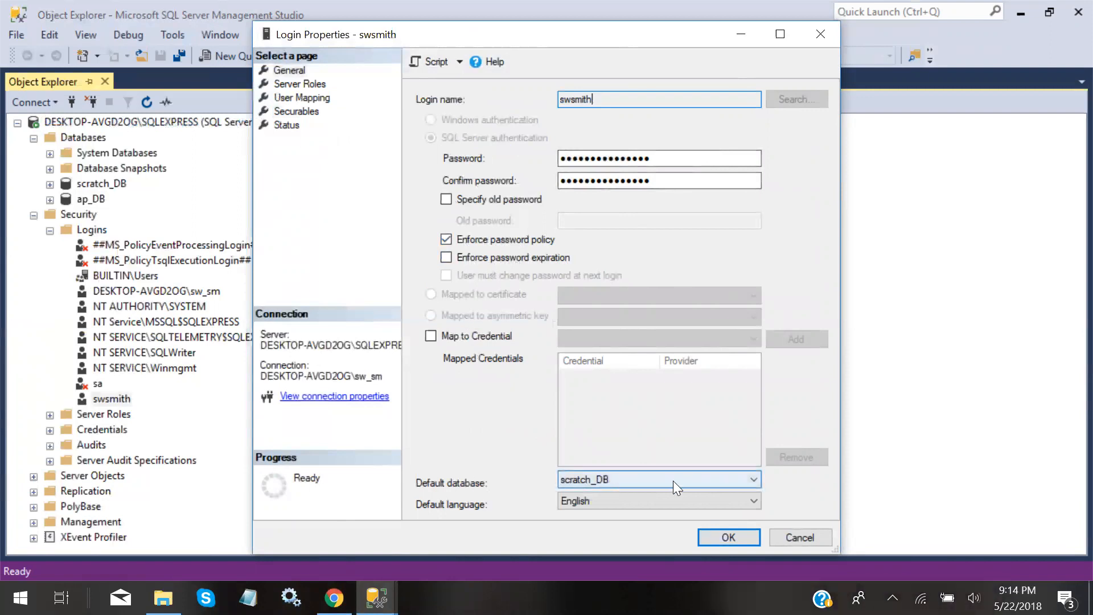
click(728, 536)
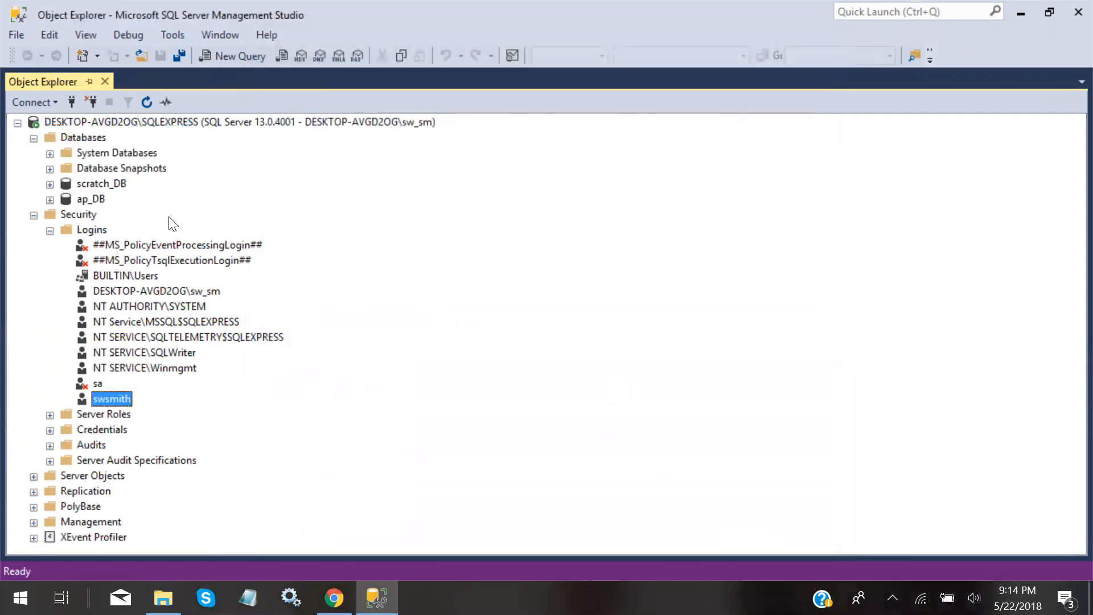
right_click(83, 137)
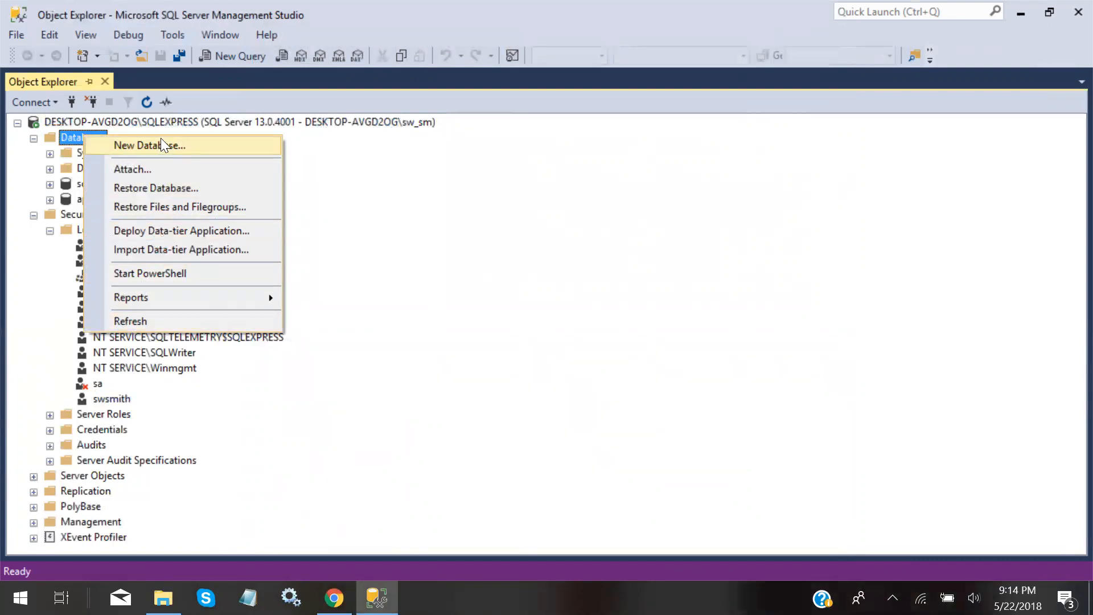
click(433, 276)
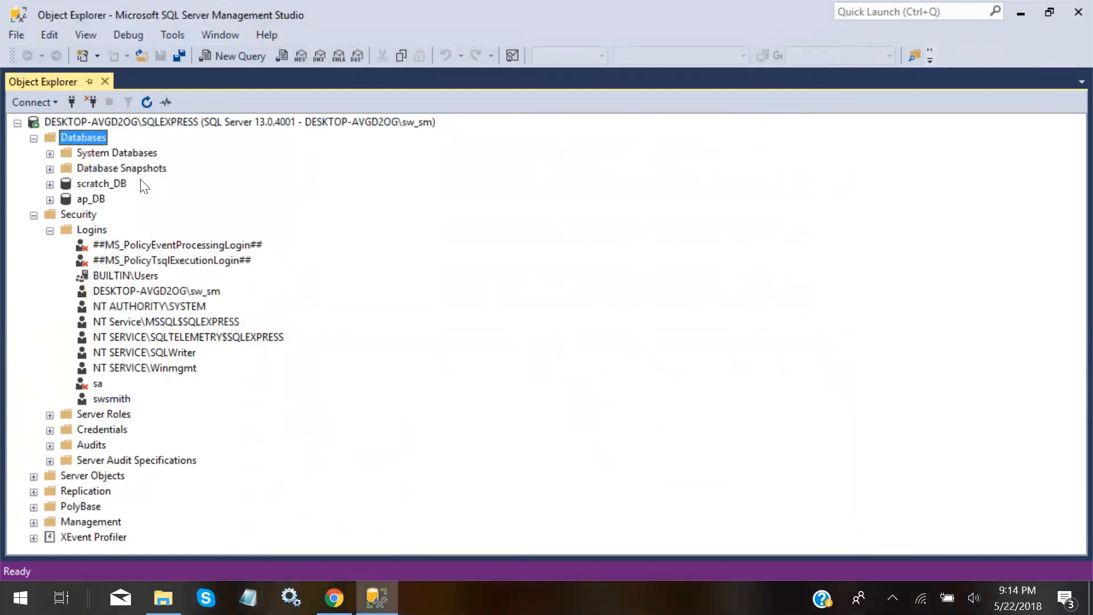
right_click(99, 180)
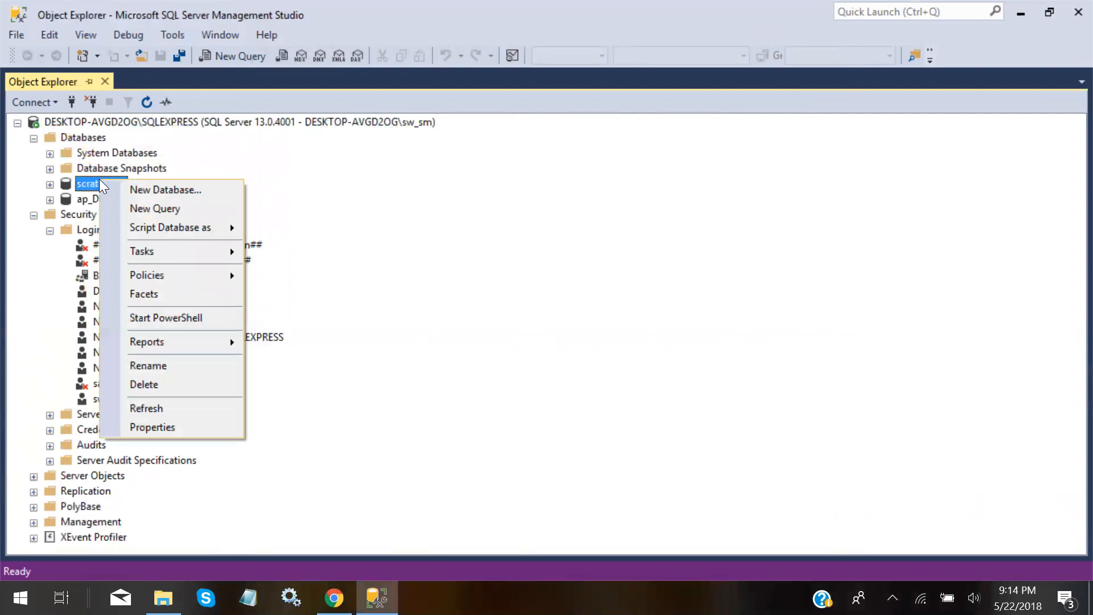
click(137, 426)
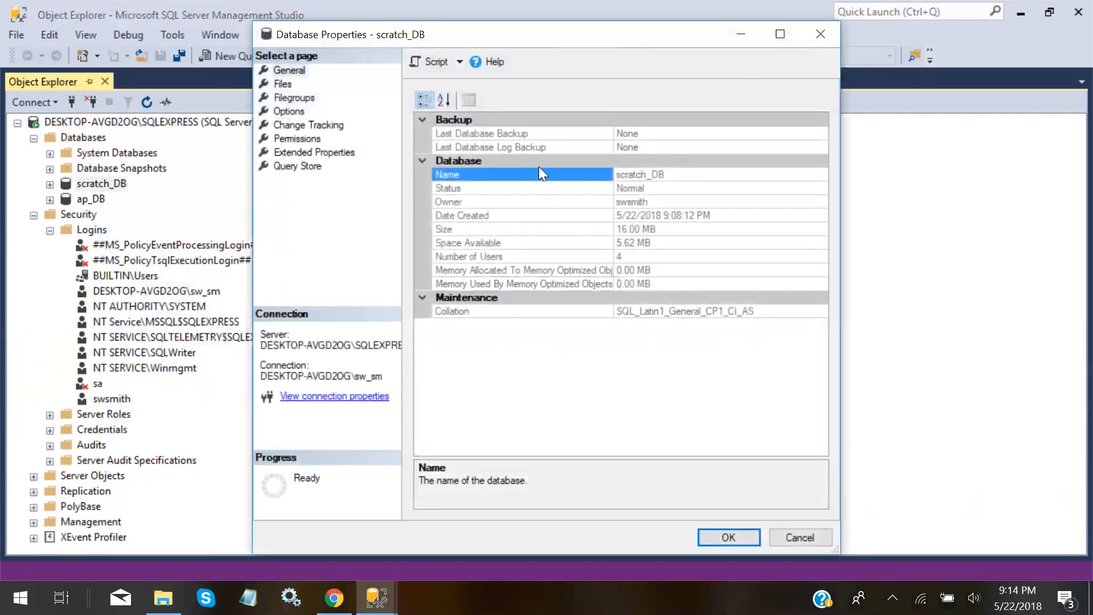
click(281, 67)
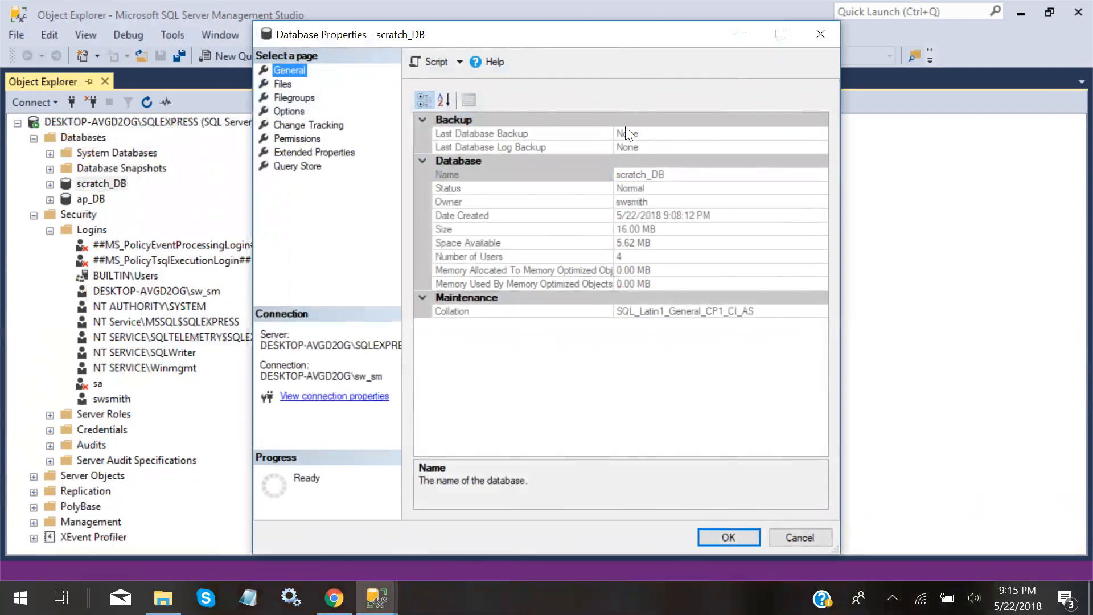
click(814, 33)
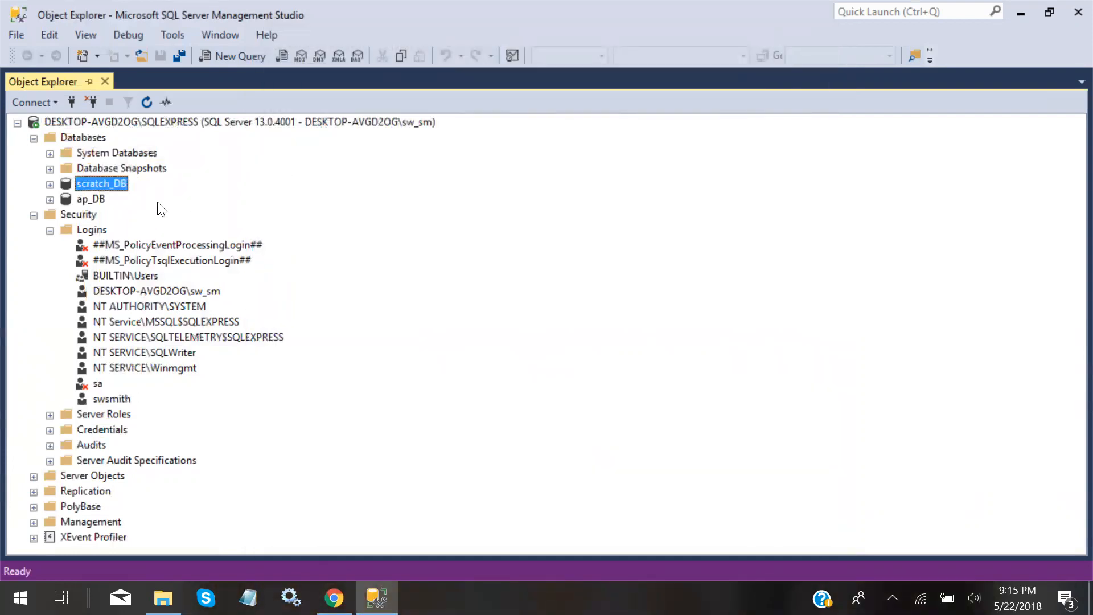
click(99, 186)
click(128, 184)
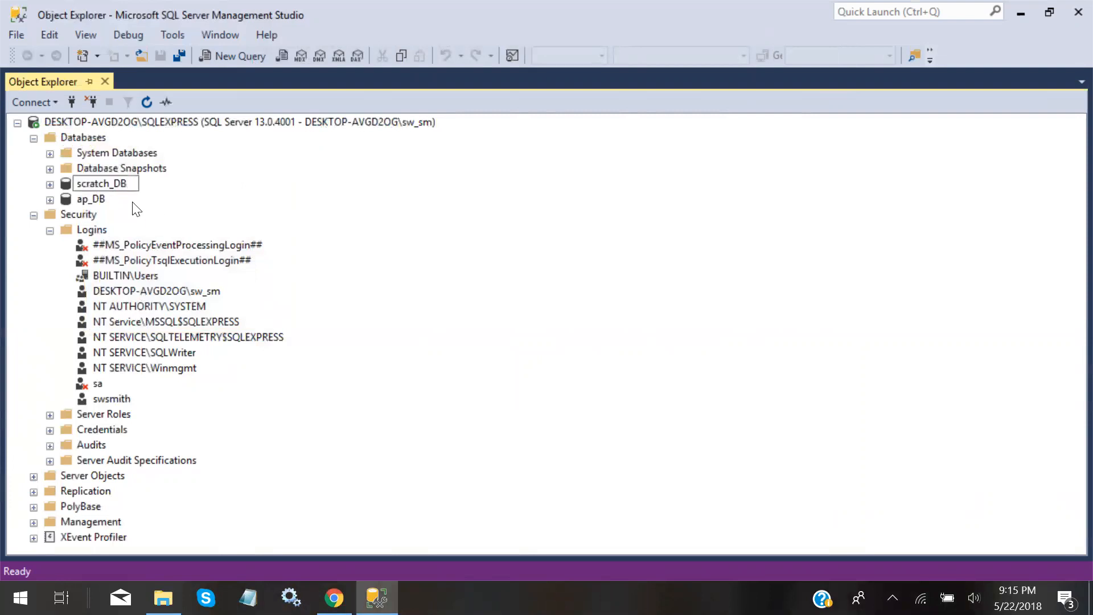
click(113, 398)
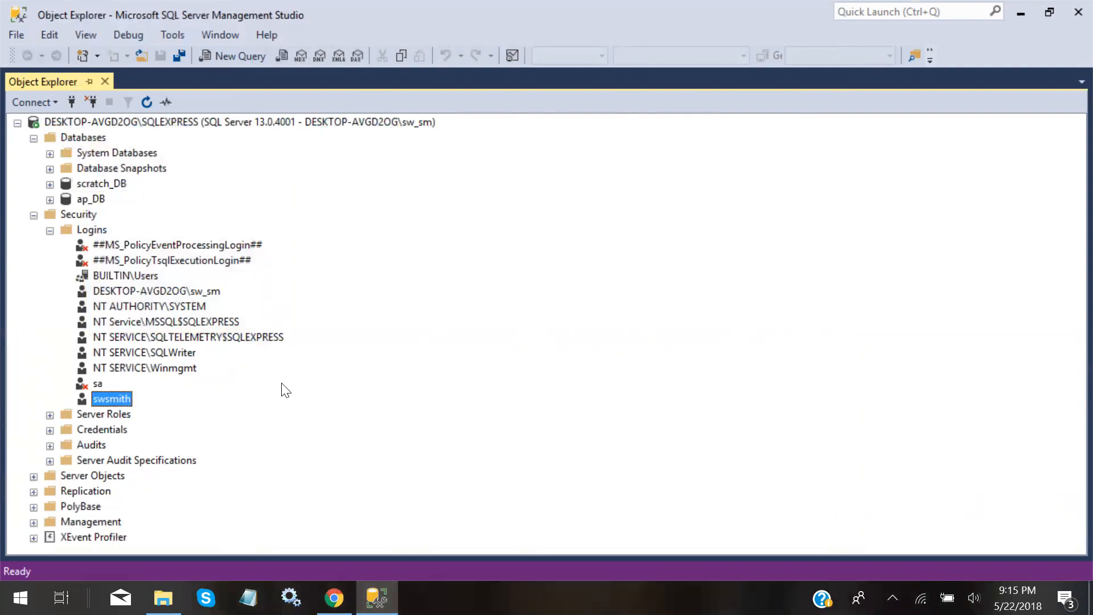
click(126, 185)
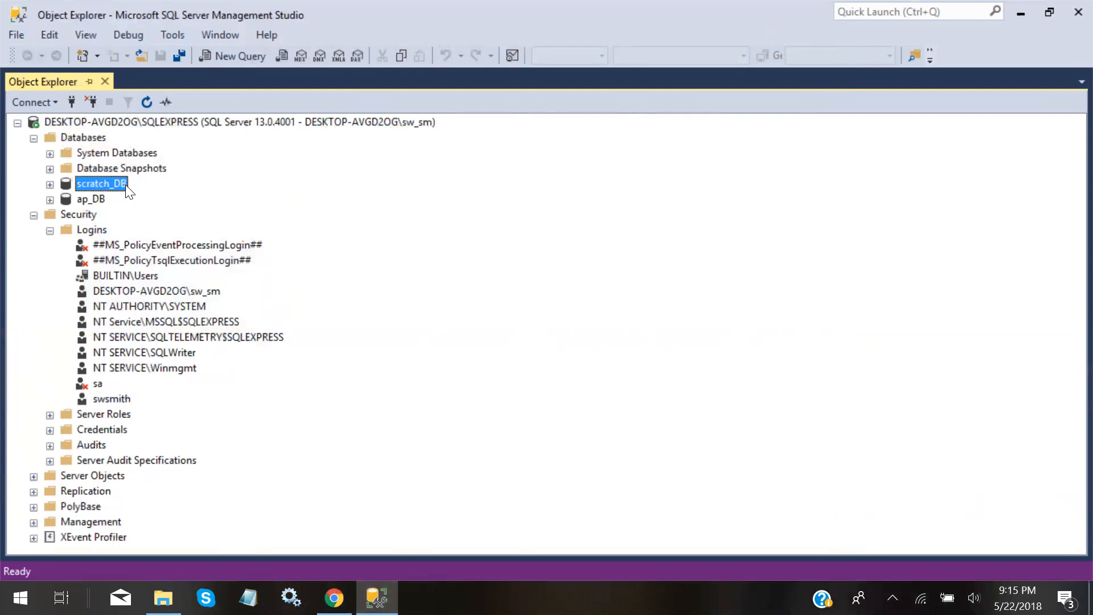
click(113, 400)
click(101, 200)
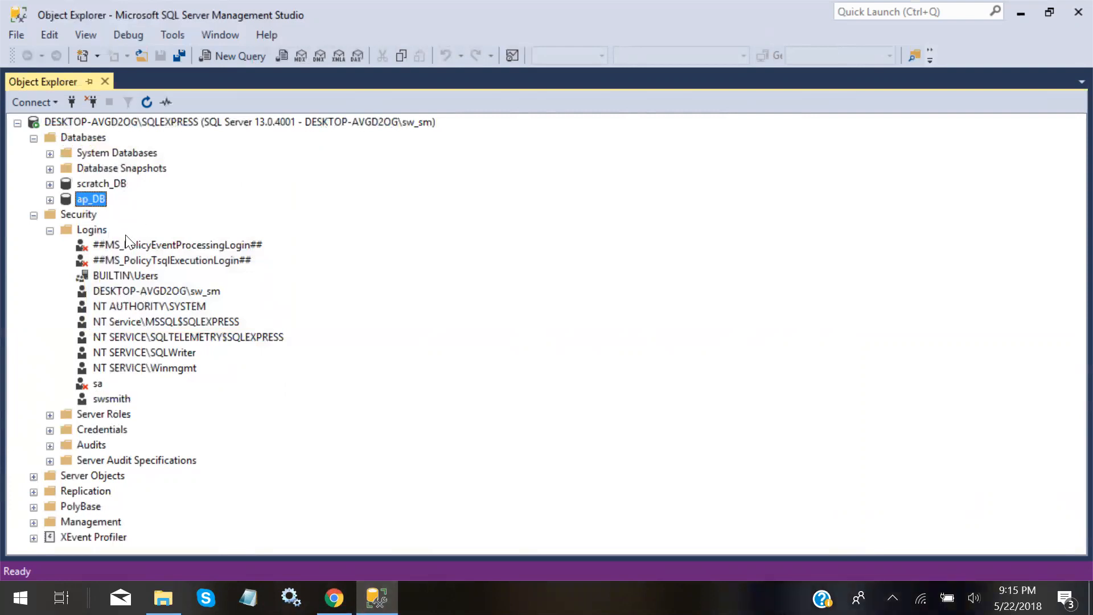
right_click(109, 397)
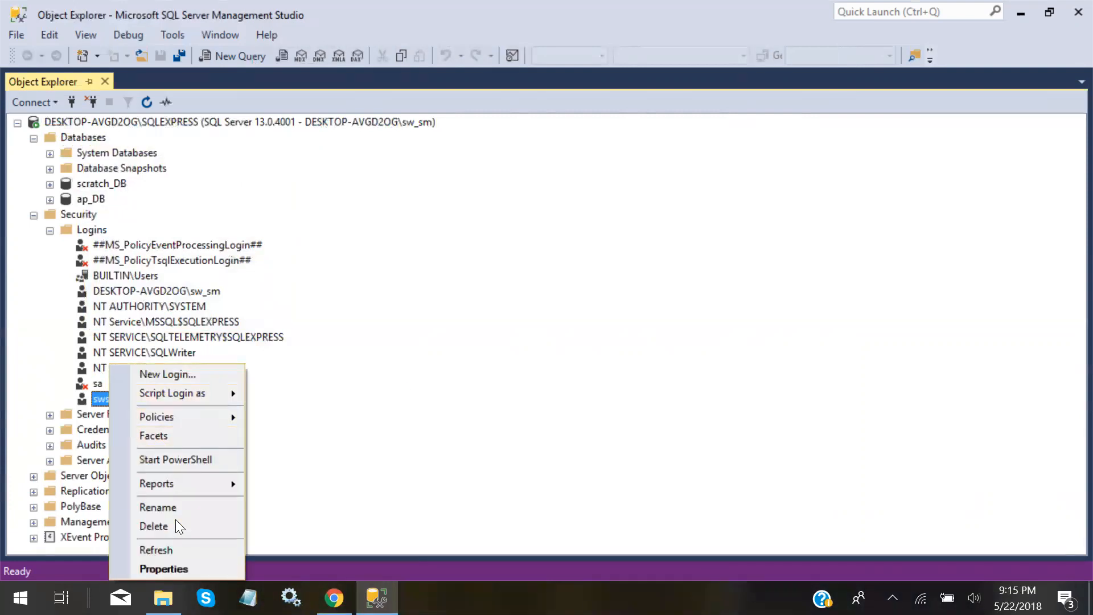
click(171, 566)
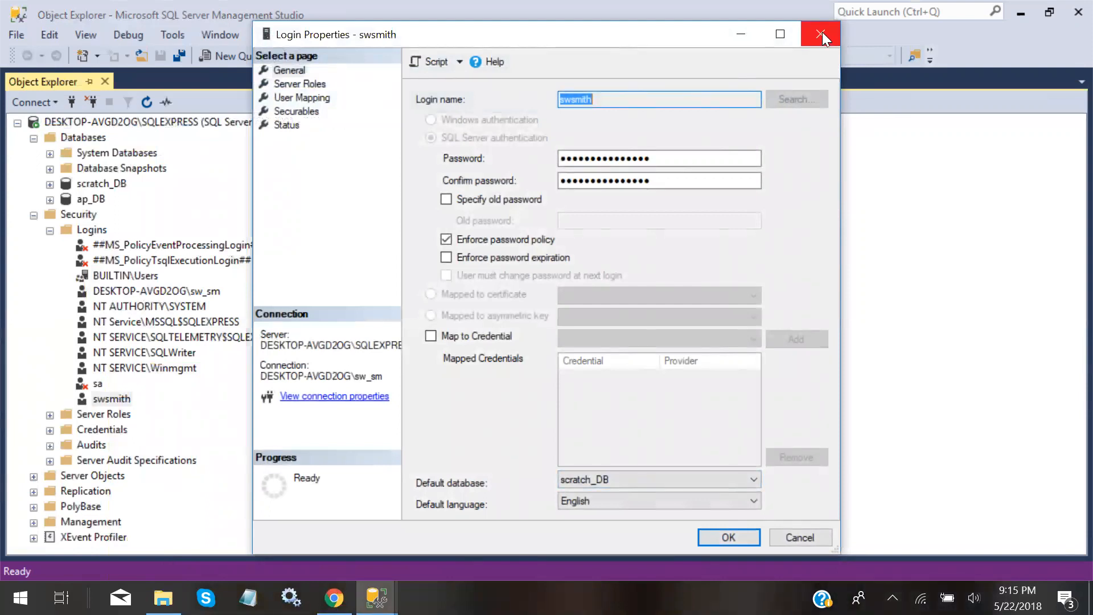
click(628, 100)
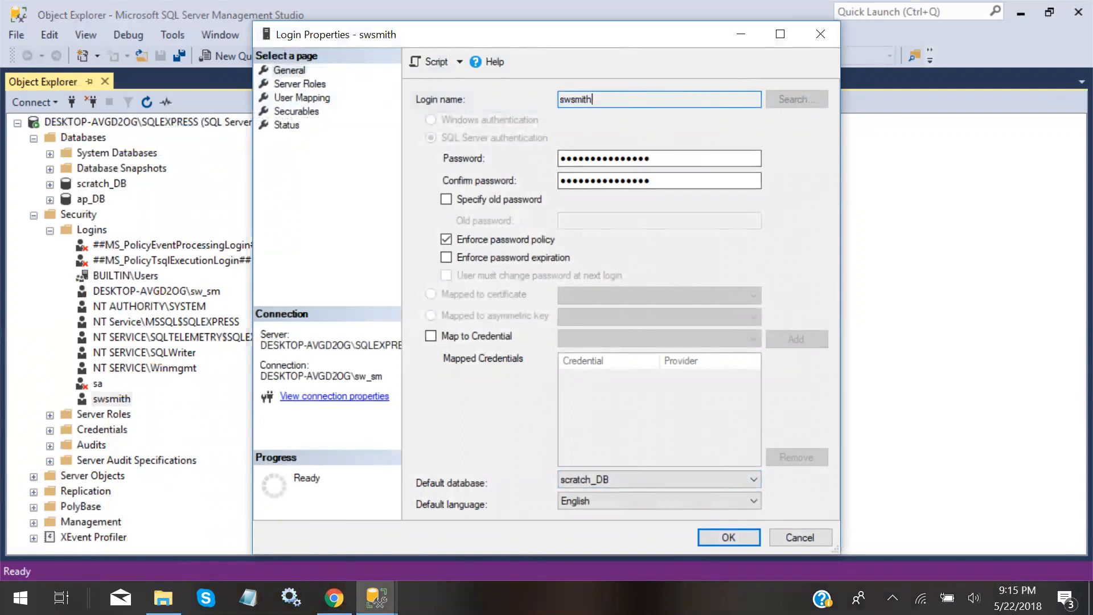
double_click(628, 100)
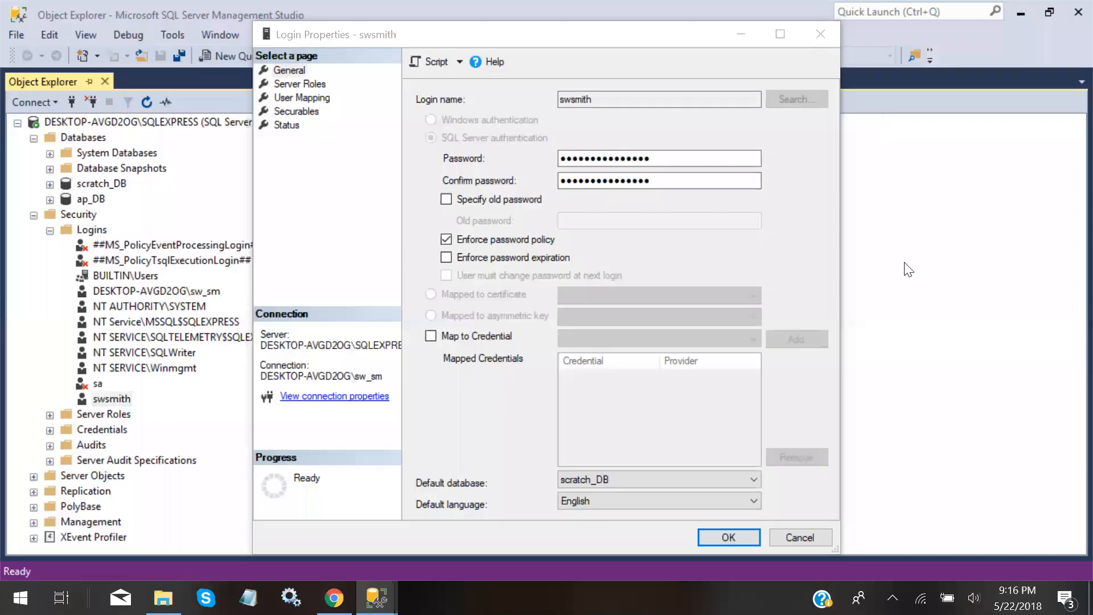
click(721, 536)
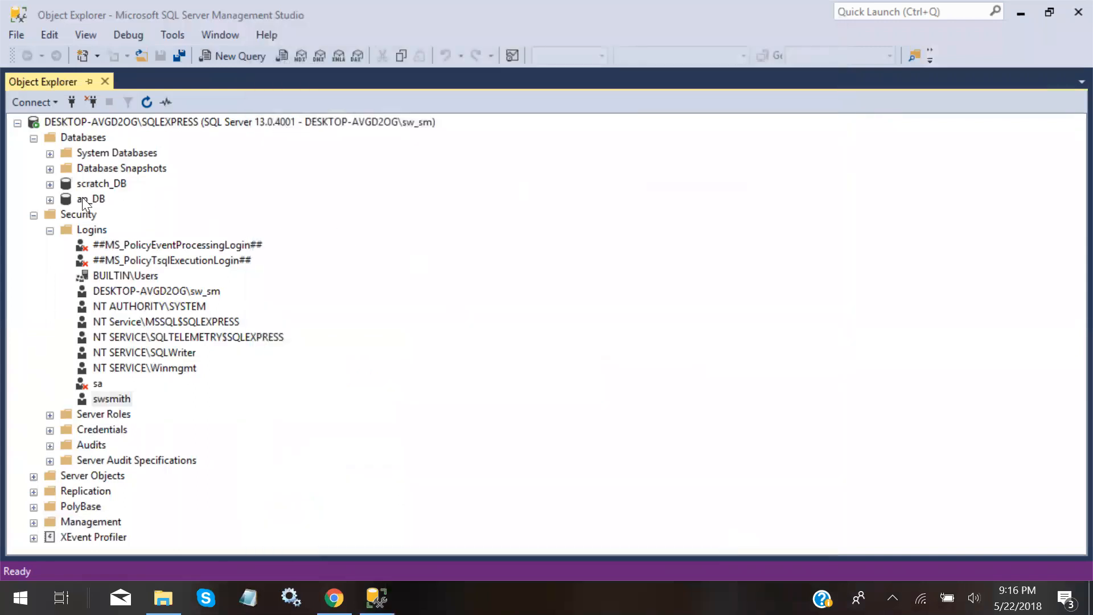
Collapse and re-expand the server node, collapse Databases, and disconnect from SQLEXPRESS
click(18, 123)
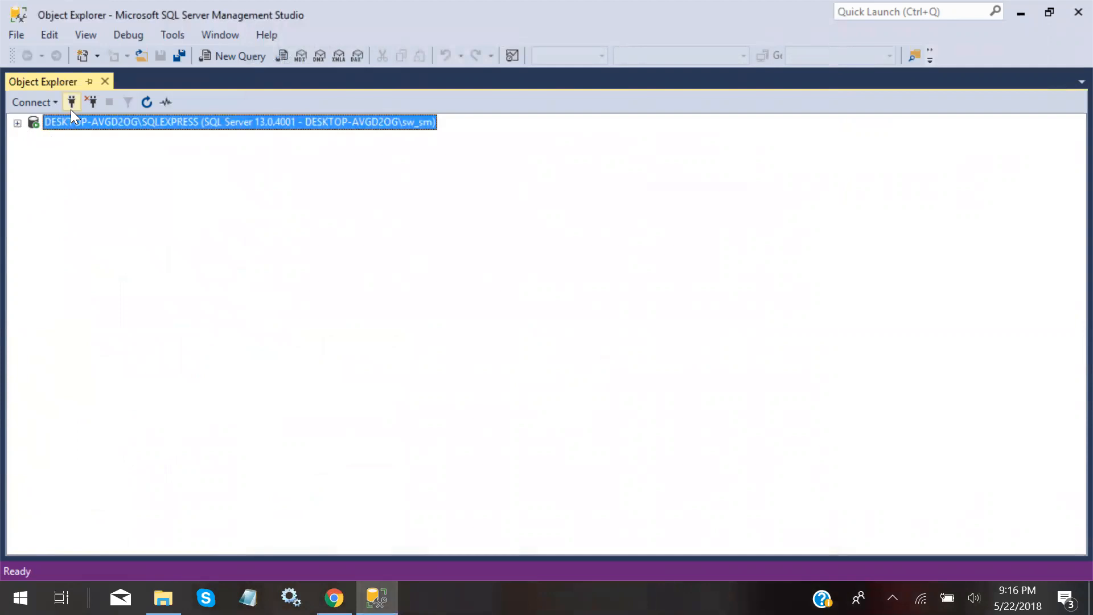
click(18, 123)
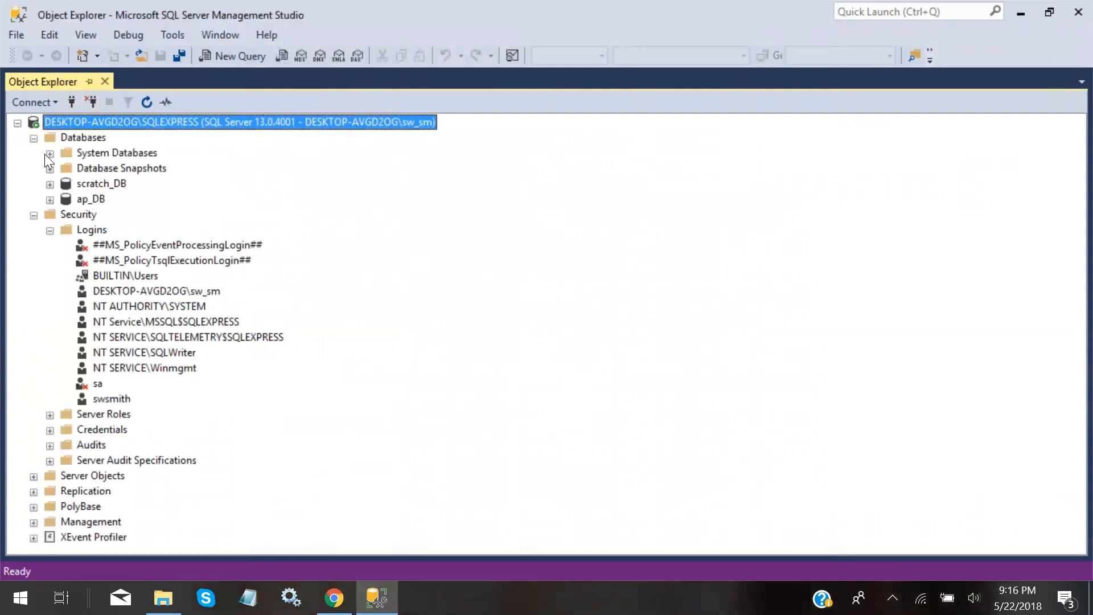
click(33, 138)
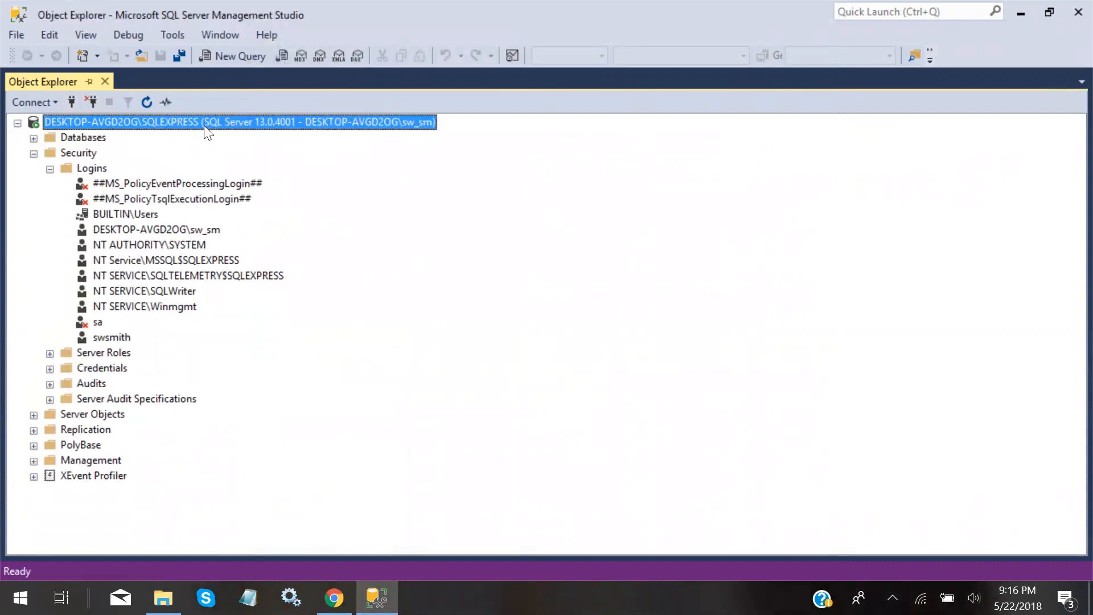
click(92, 102)
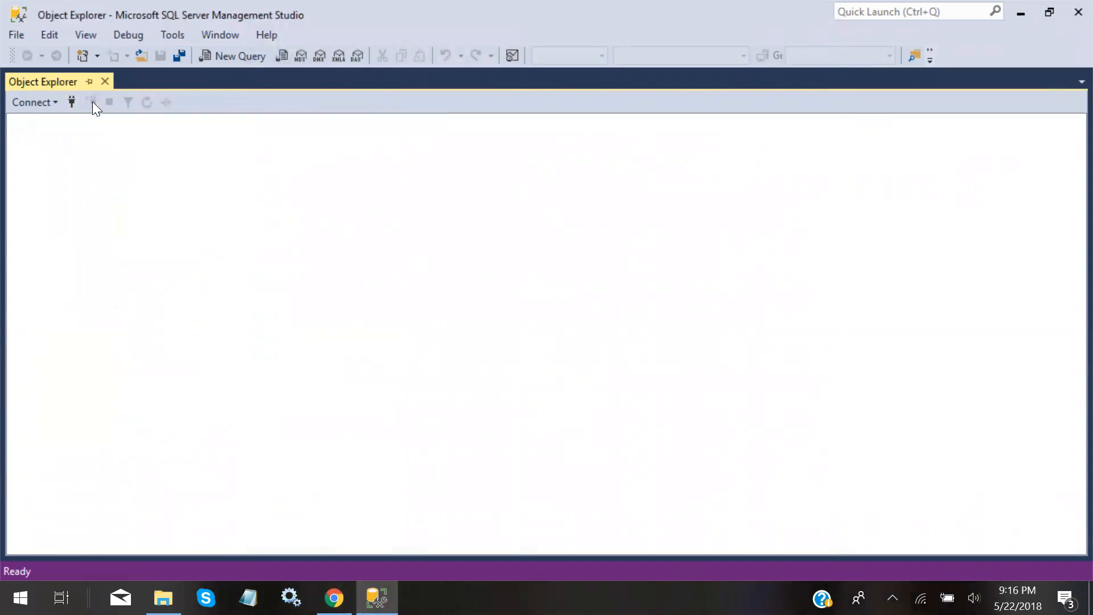
Start a new connection using SQL Server Authentication, entering the new login and its password
click(72, 103)
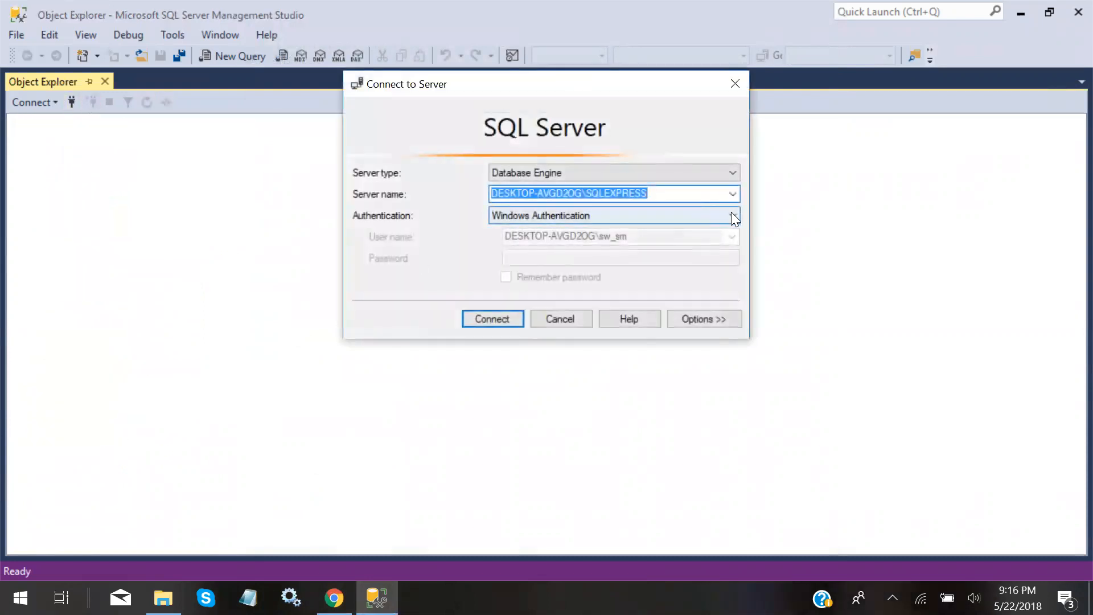
click(731, 214)
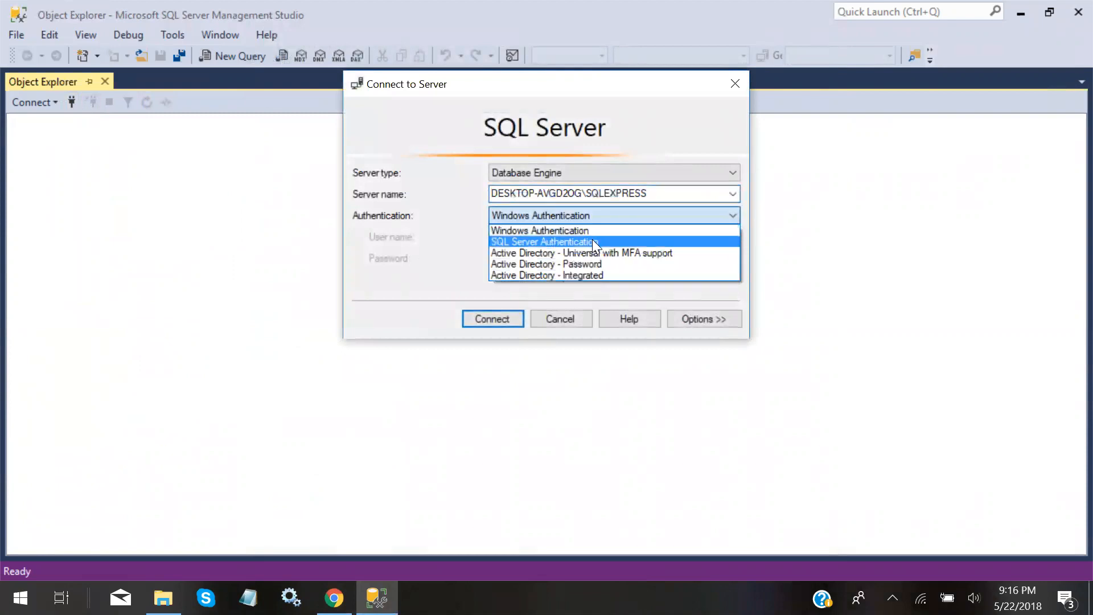
click(592, 241)
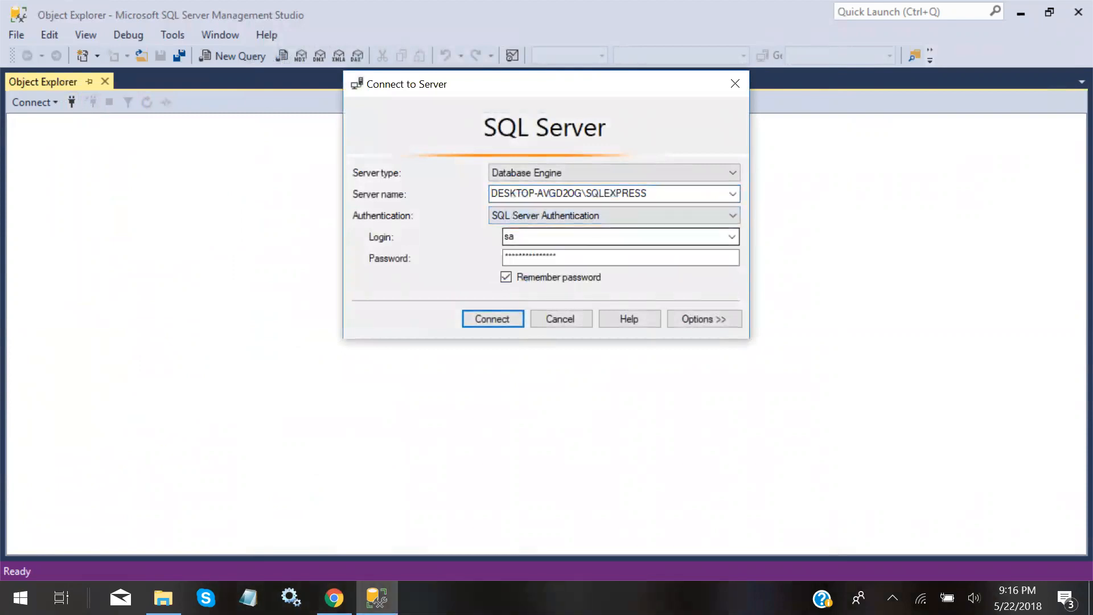
key(Tab)
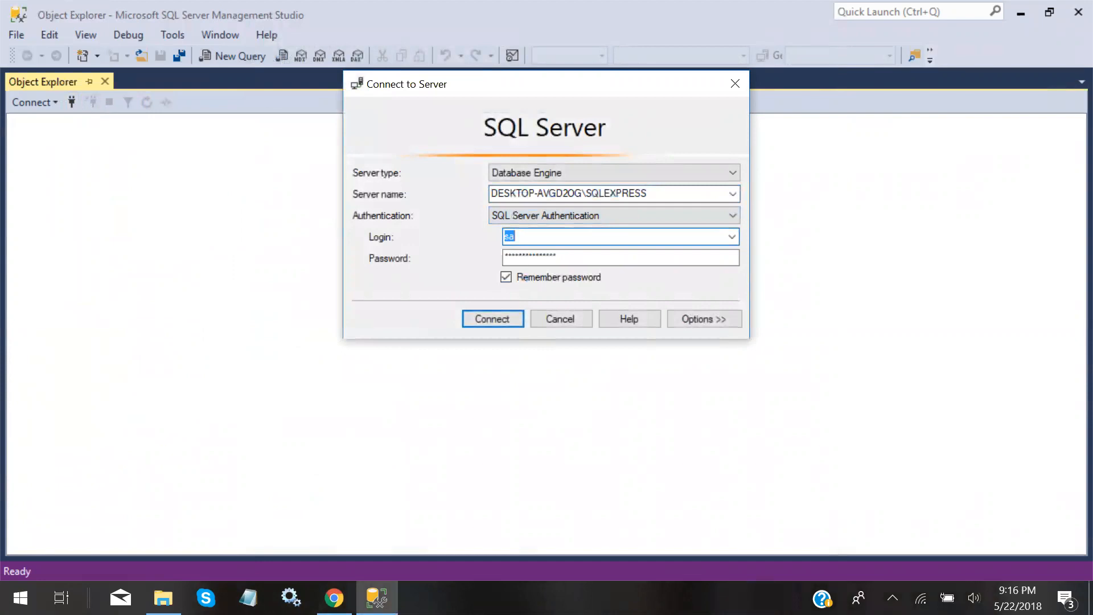
text(swsmith)
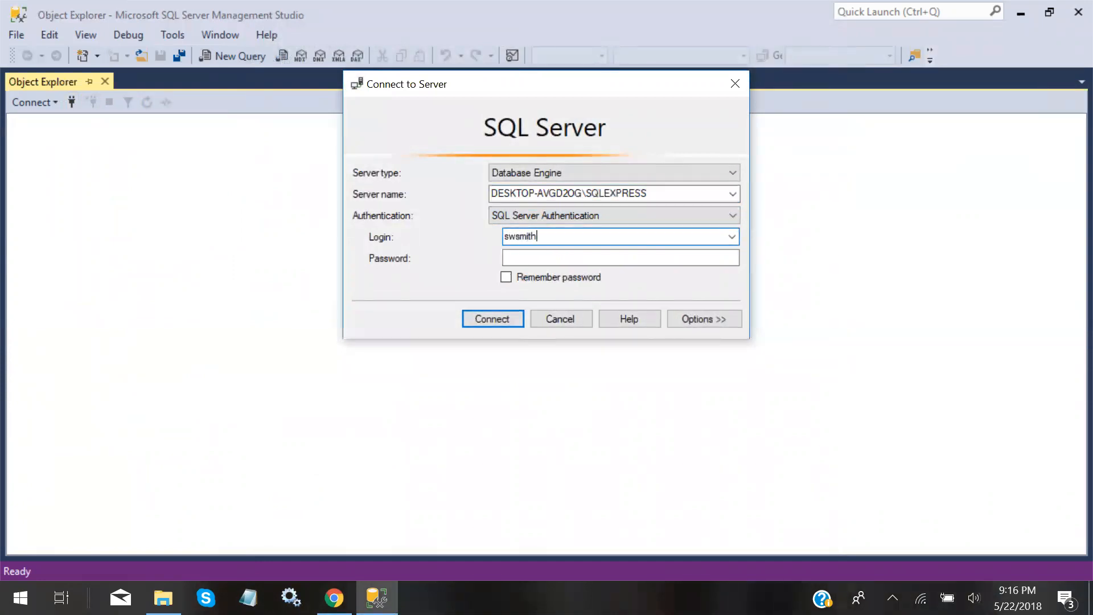
key(Tab)
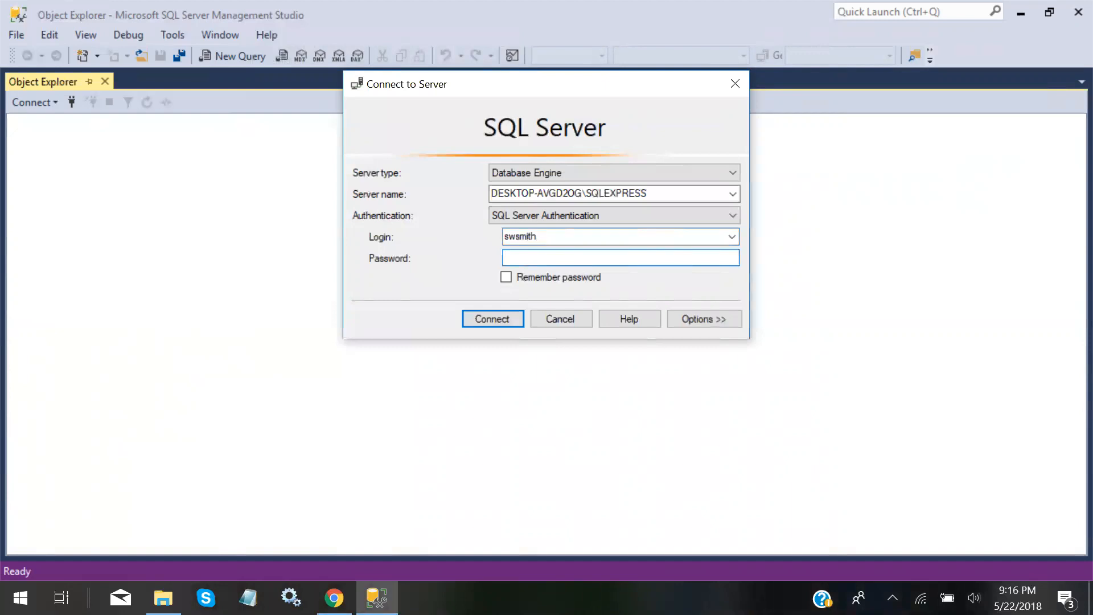
text(***)
Remember the password, connect, confirm ap_DB under Databases, and collapse the server tree
click(507, 277)
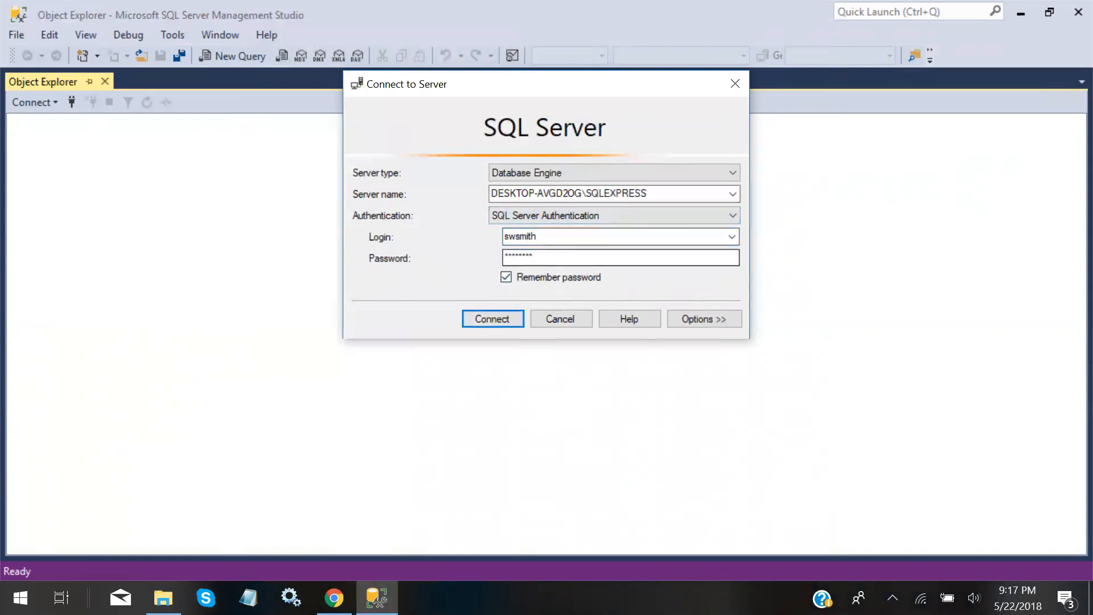
click(499, 317)
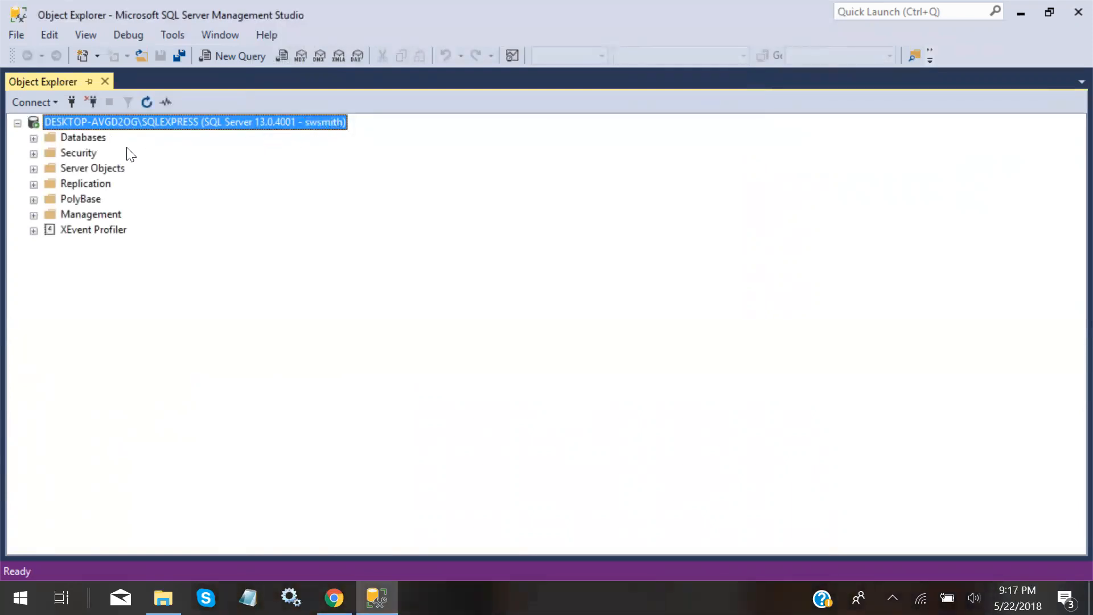
click(33, 138)
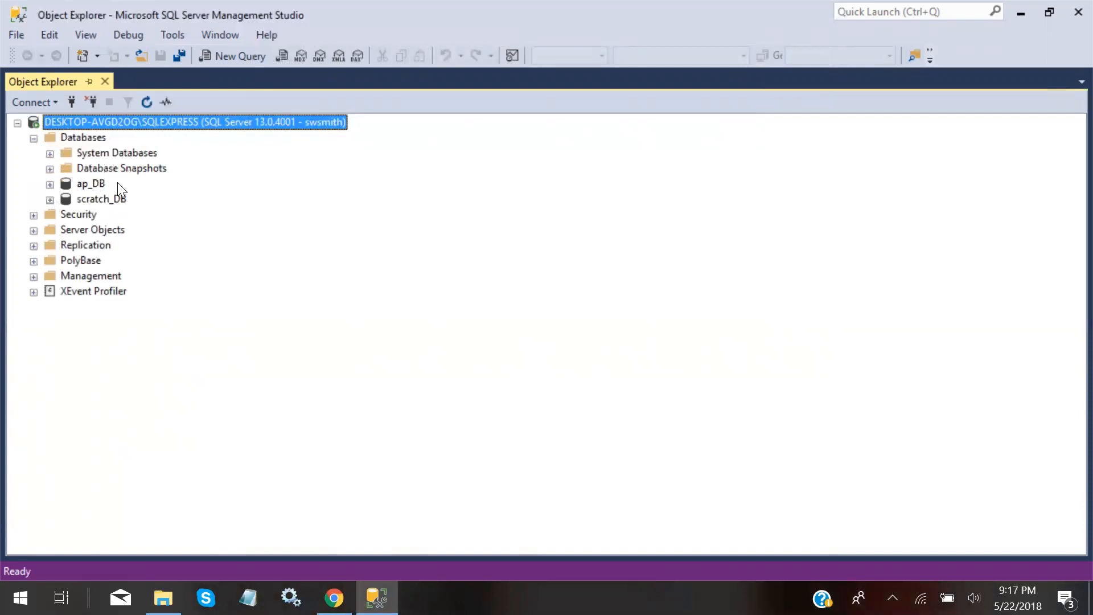
click(18, 124)
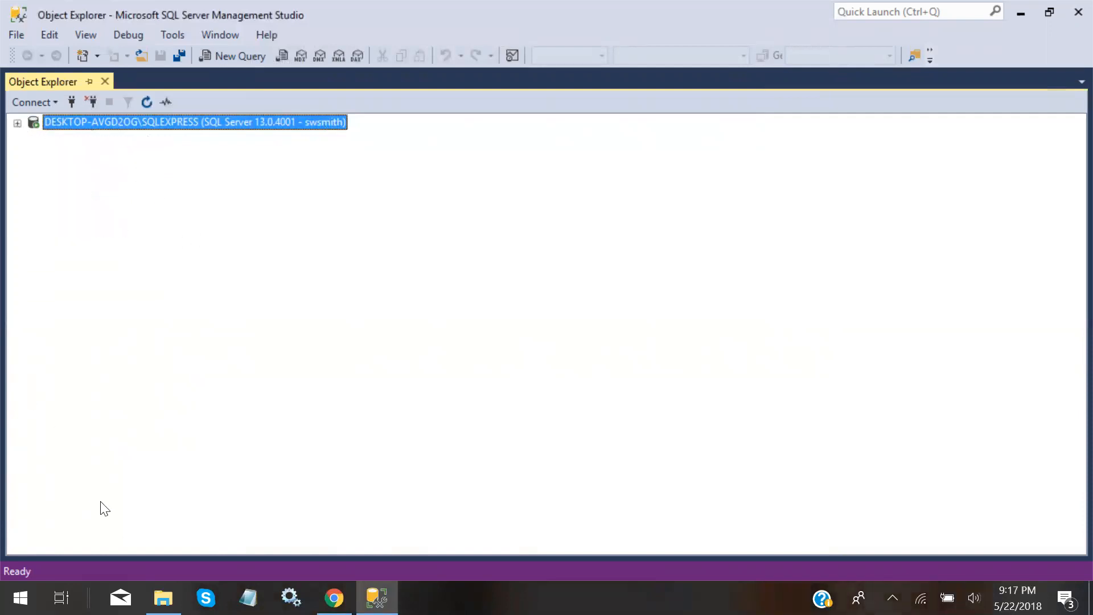
In File Explorer, browse Documents > ITSE_2309, looking into the SQL 2016 Install Files folder
mouse_move(164, 598)
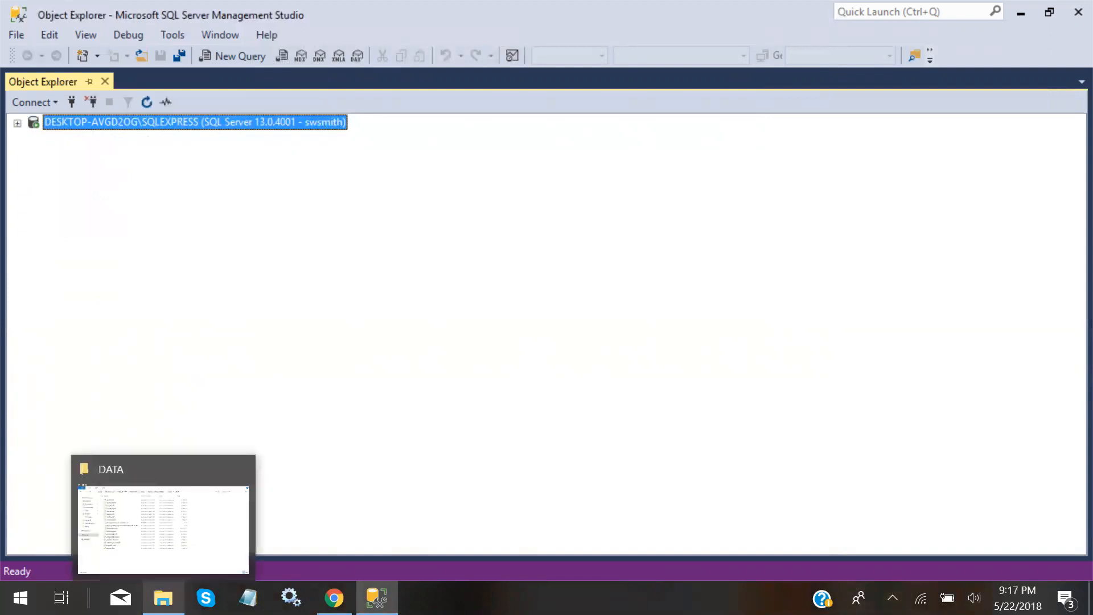
click(164, 529)
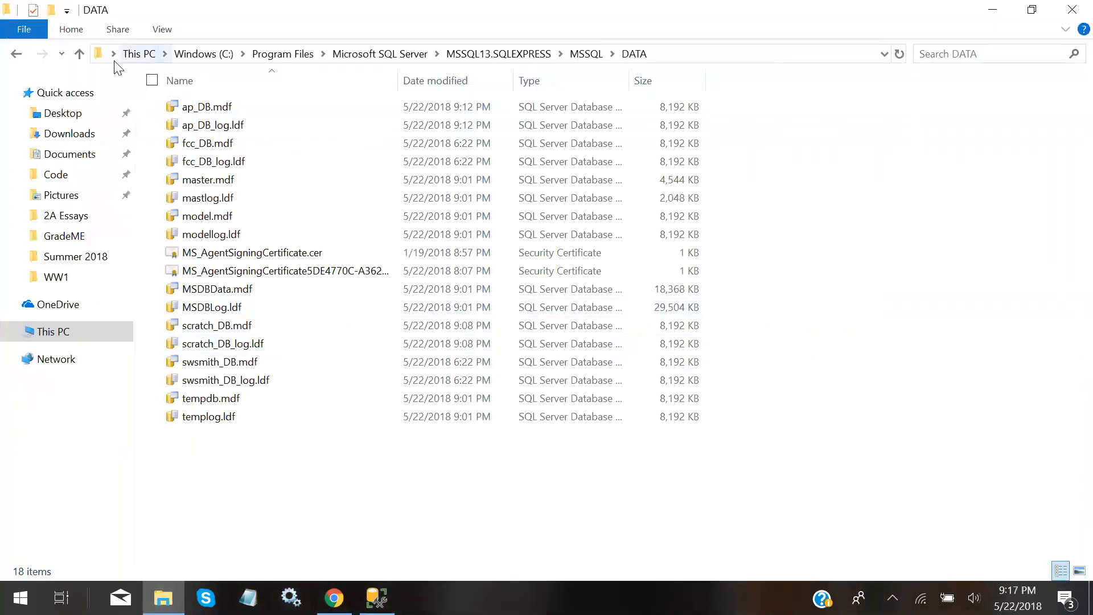
click(74, 157)
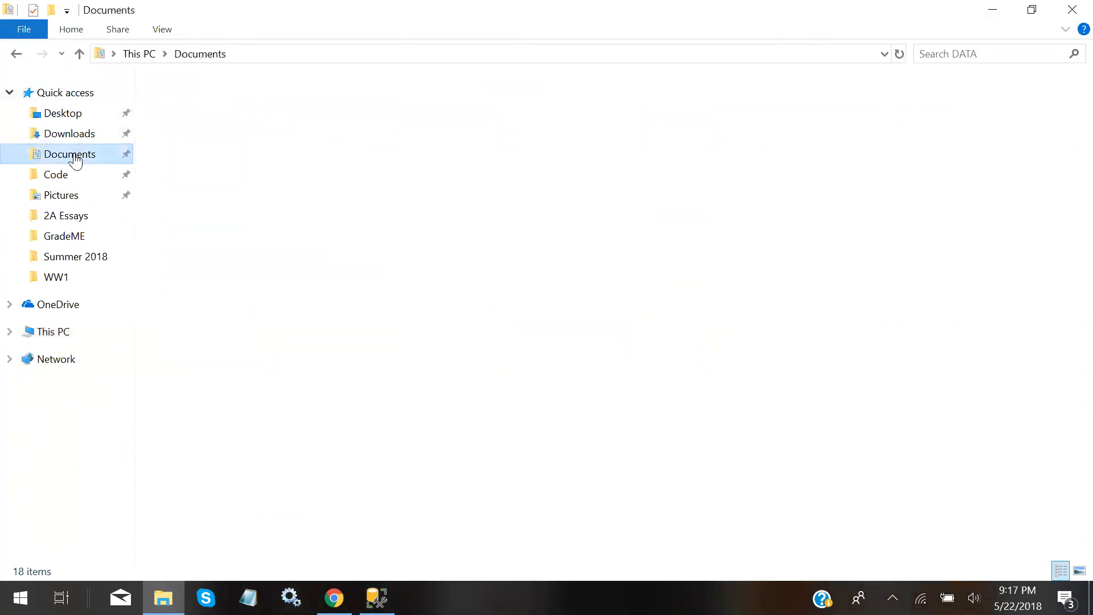
double_click(205, 179)
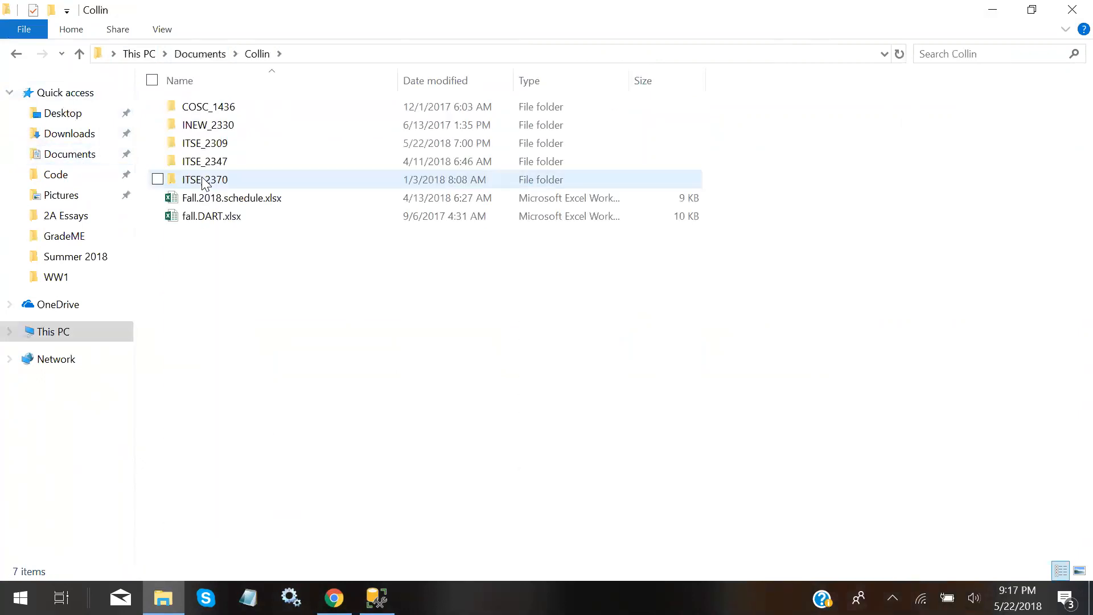
double_click(214, 143)
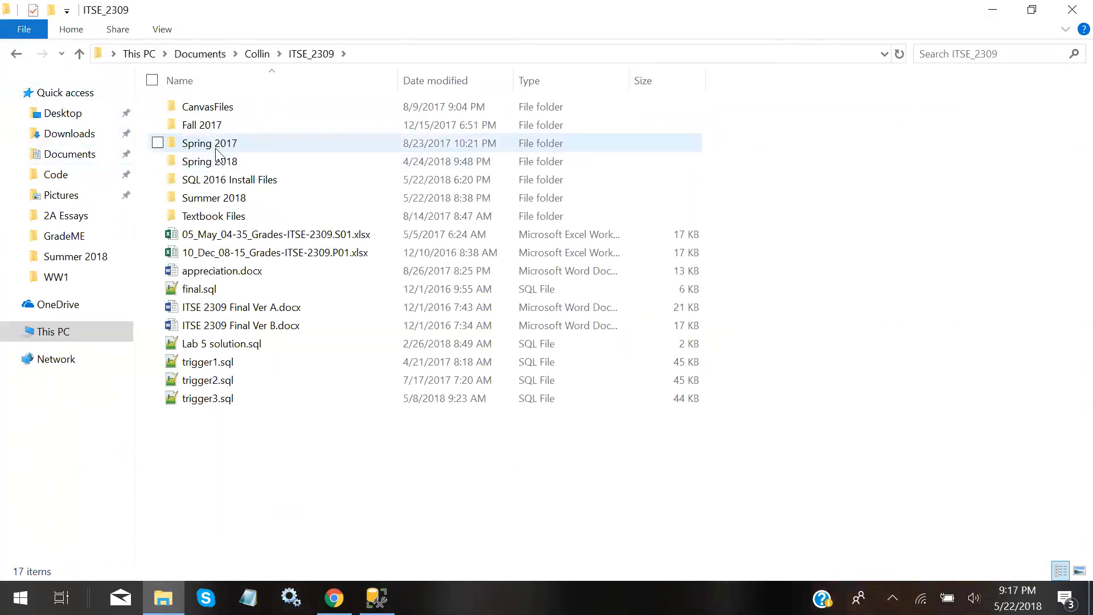
double_click(219, 179)
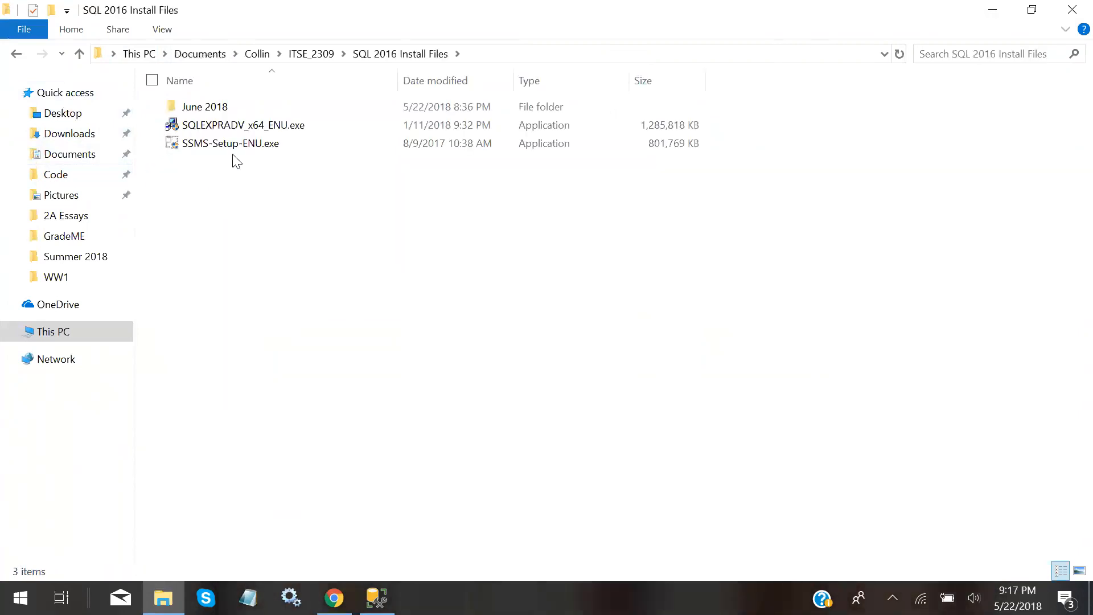
double_click(197, 107)
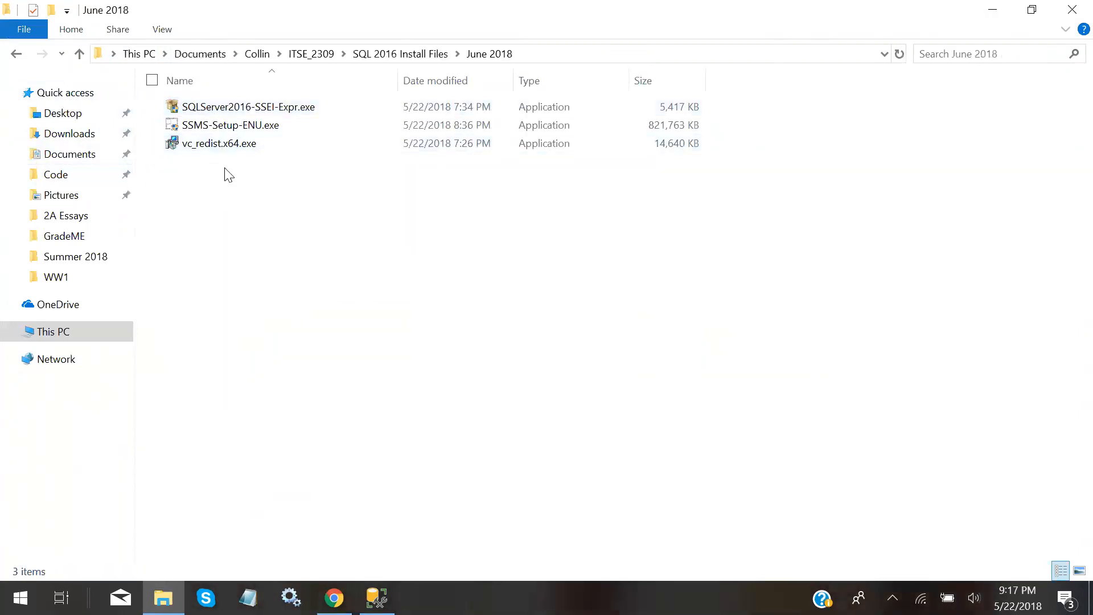
click(81, 50)
click(79, 51)
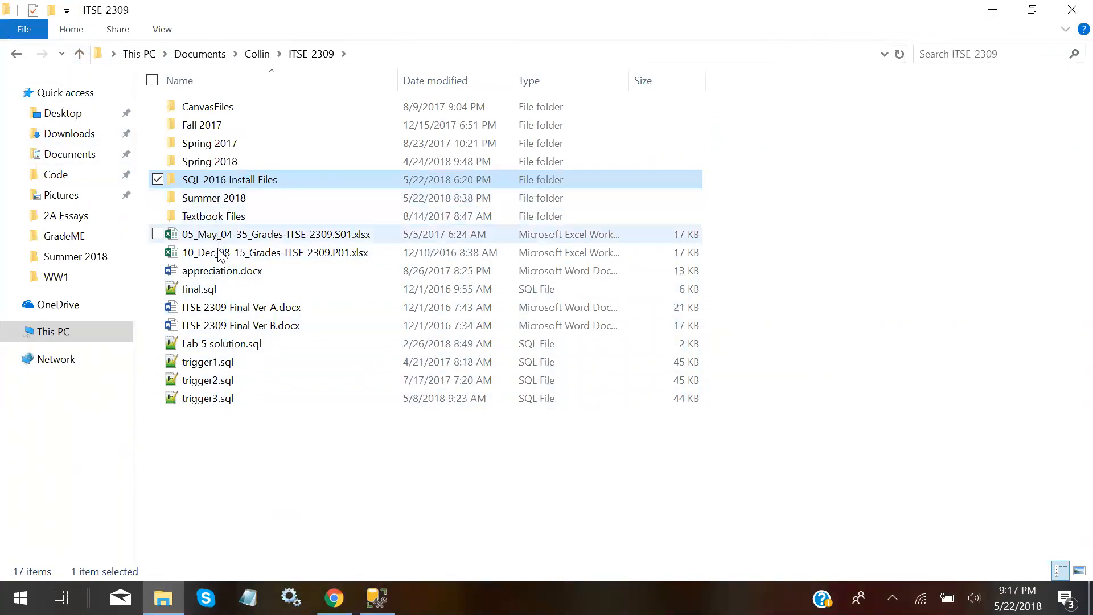
Check Spring 2018, open the Summer 2018 folder holding create_ap.sql, and return to SSMS
double_click(217, 161)
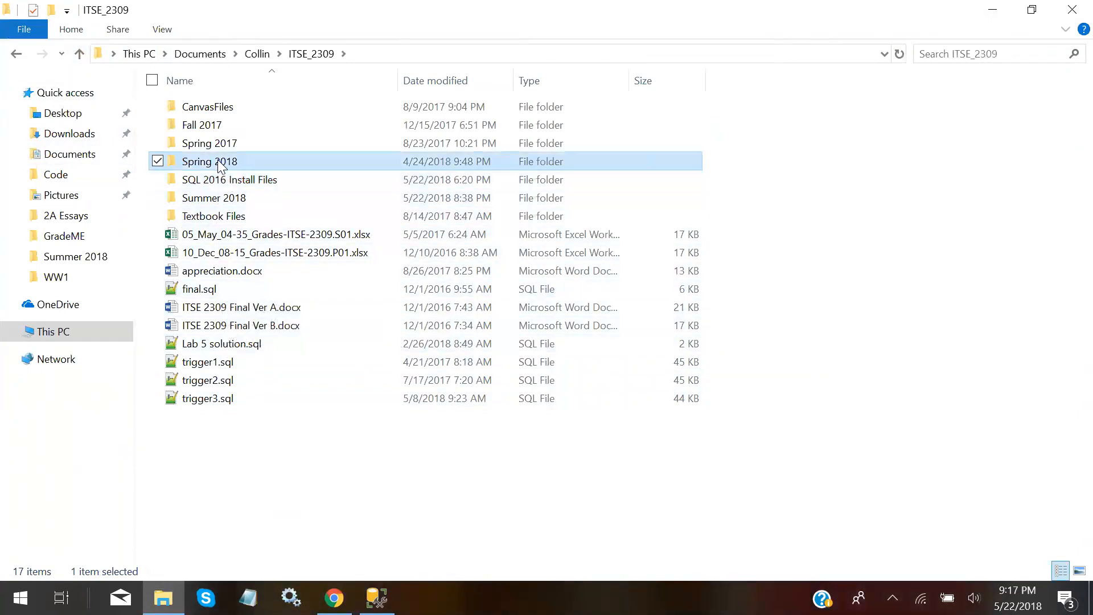
click(77, 54)
click(210, 196)
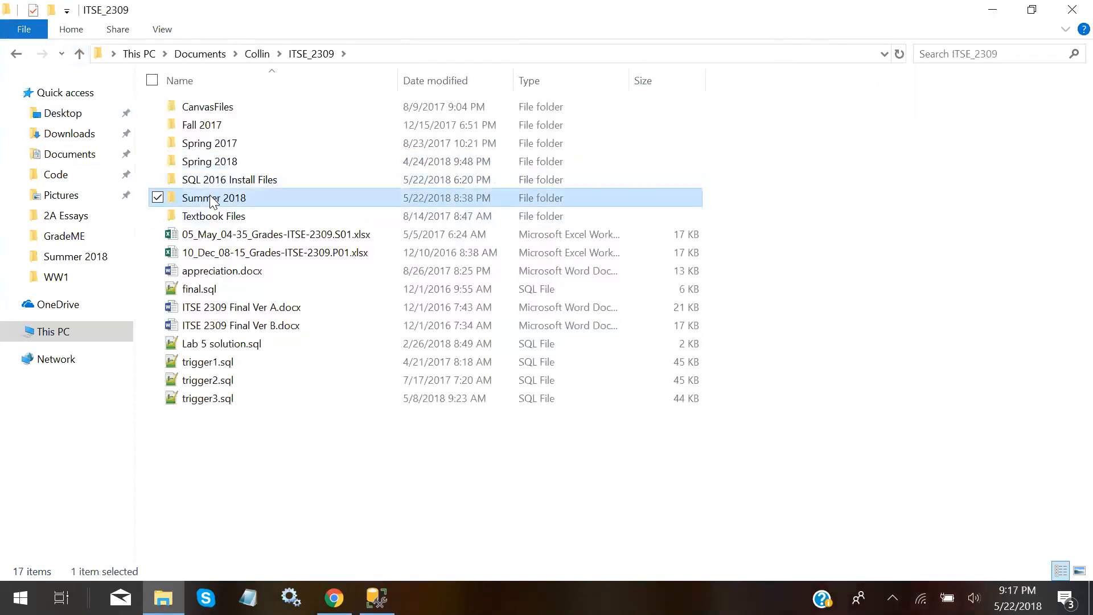
double_click(211, 199)
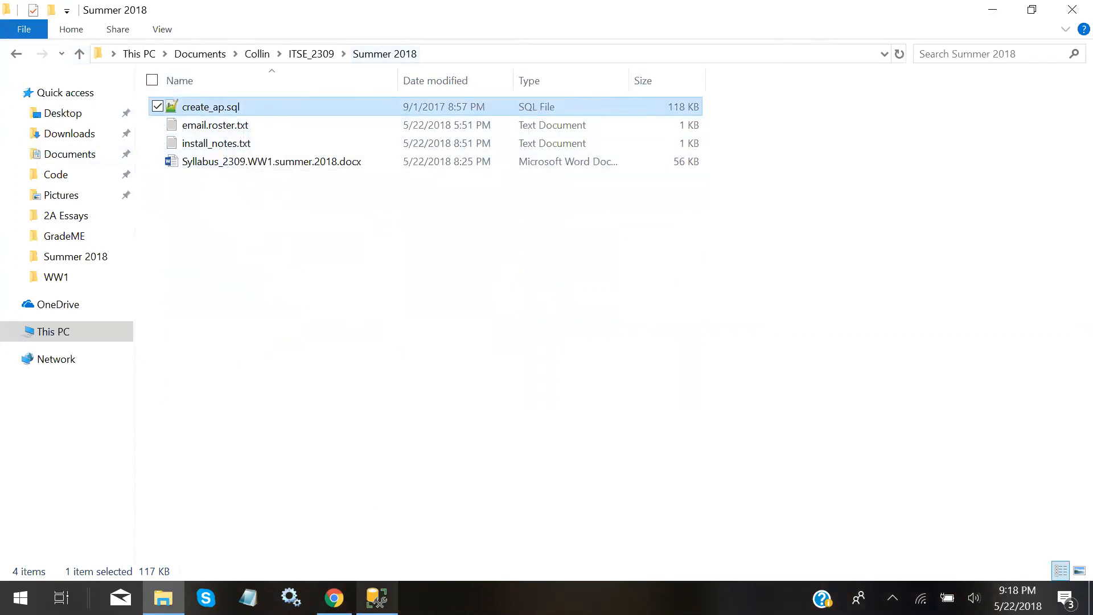
click(377, 597)
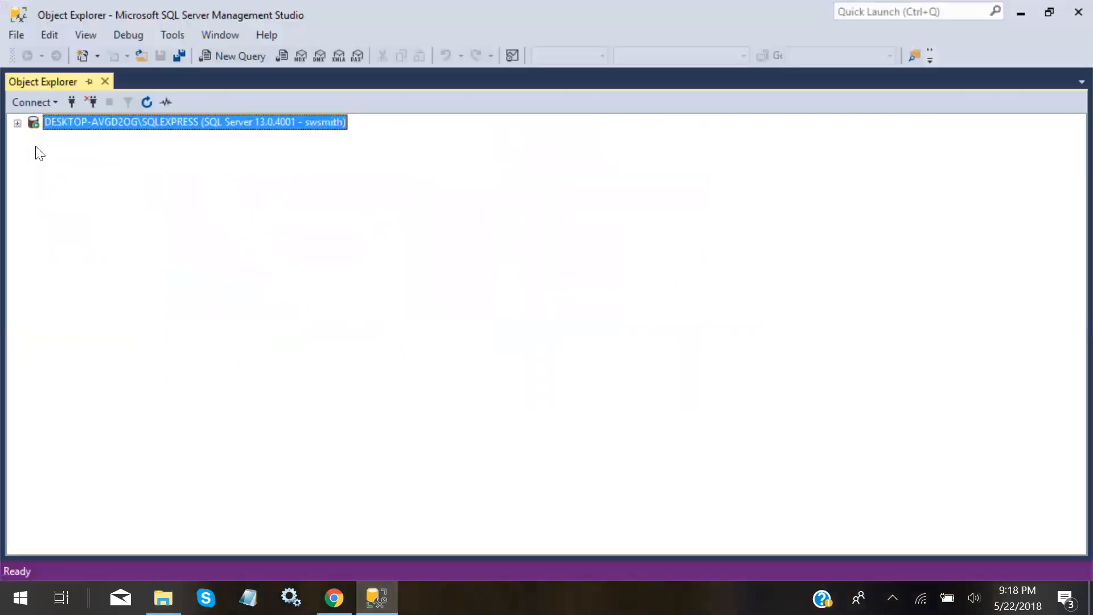
Re-expand the server node and bring up the File > Open submenu
click(18, 123)
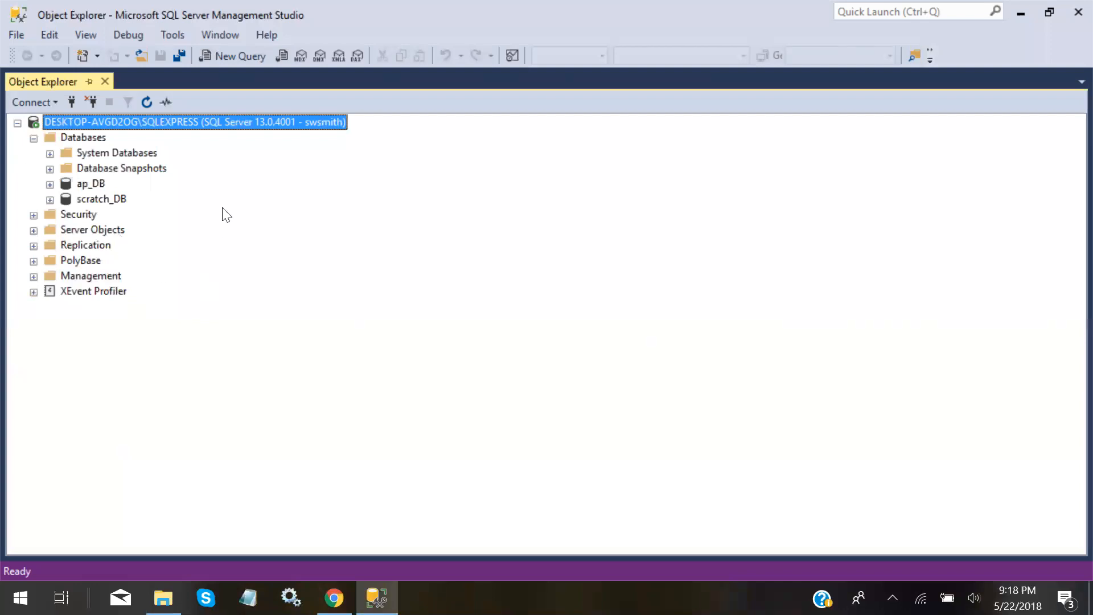
click(17, 35)
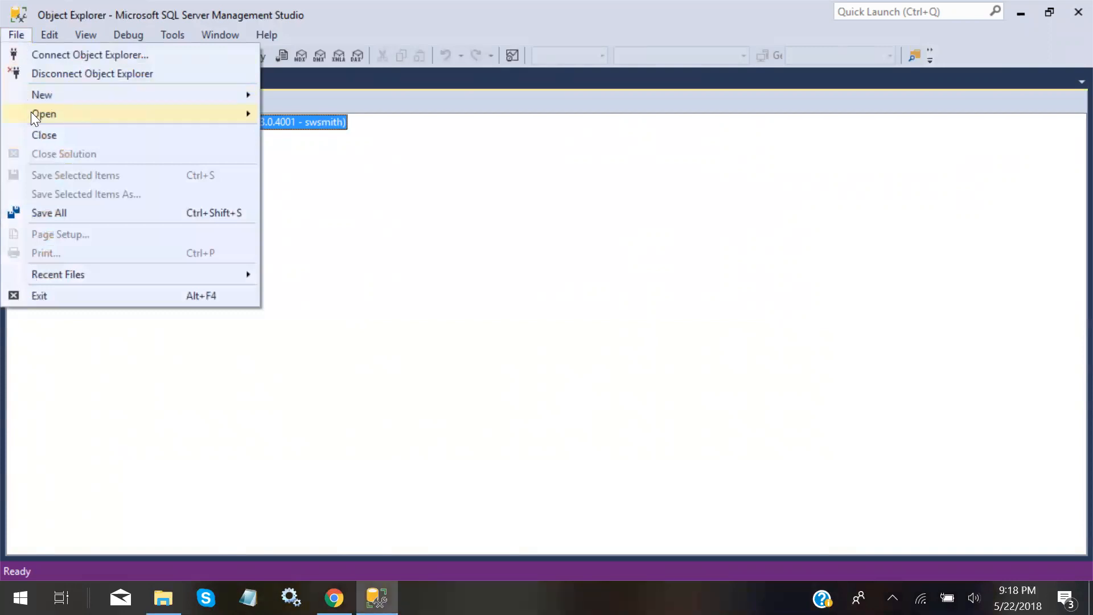
mouse_move(36, 115)
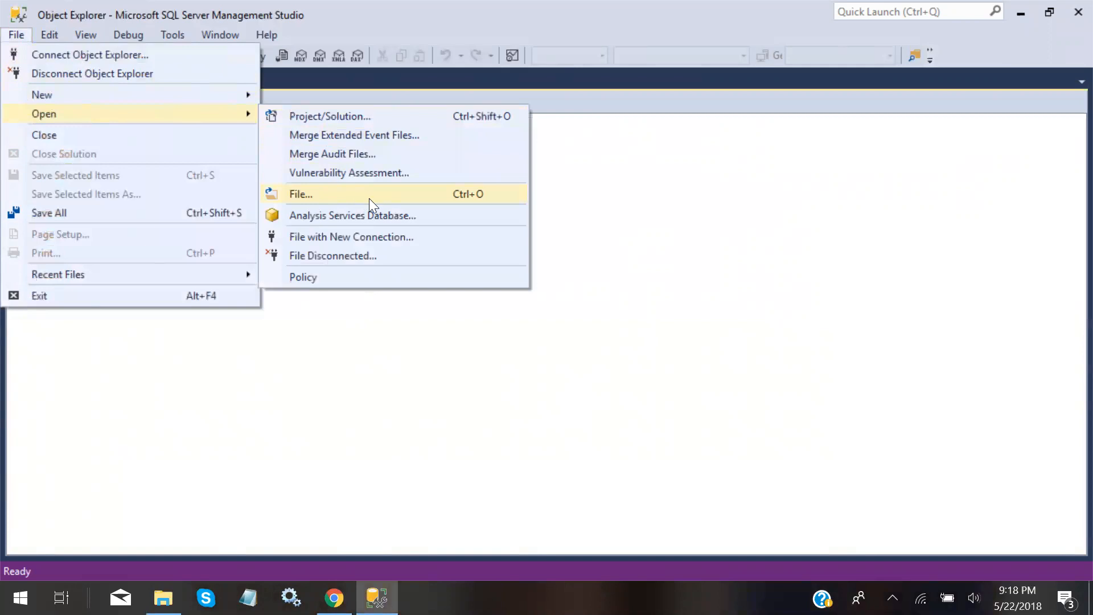
Open create_ap.sql from Documents > ITSE_2309 > Summer 2018 in the editor
click(455, 196)
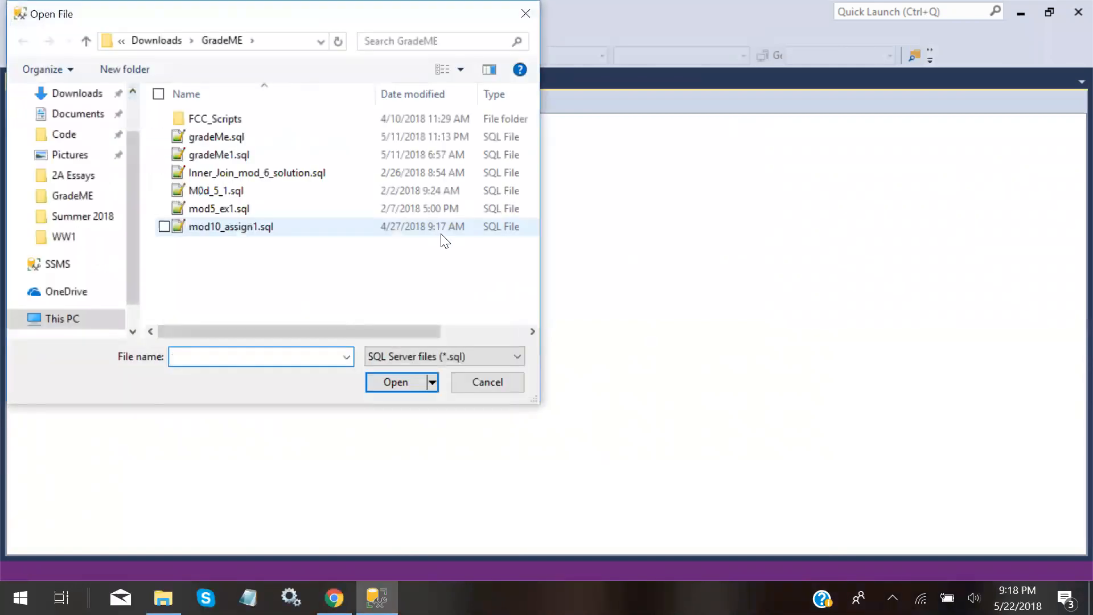
click(89, 119)
double_click(197, 183)
double_click(216, 159)
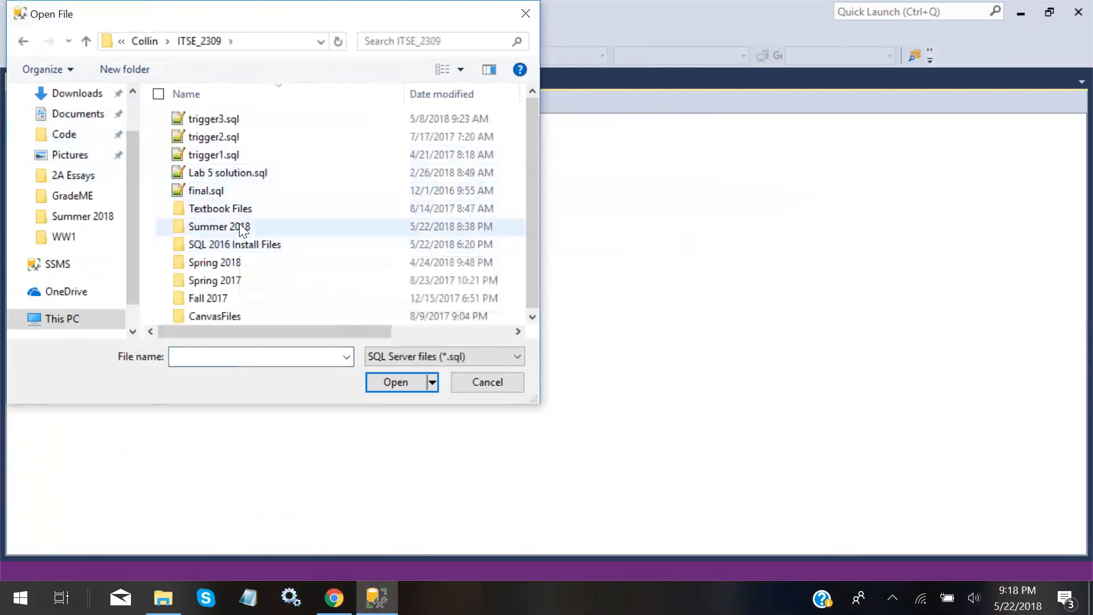
double_click(239, 226)
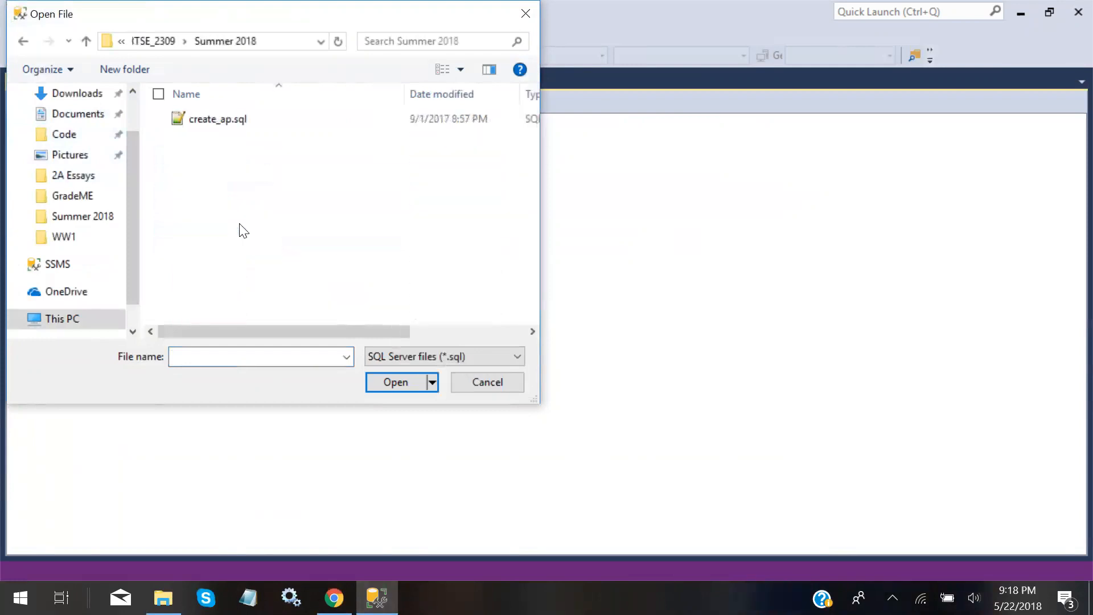
click(222, 118)
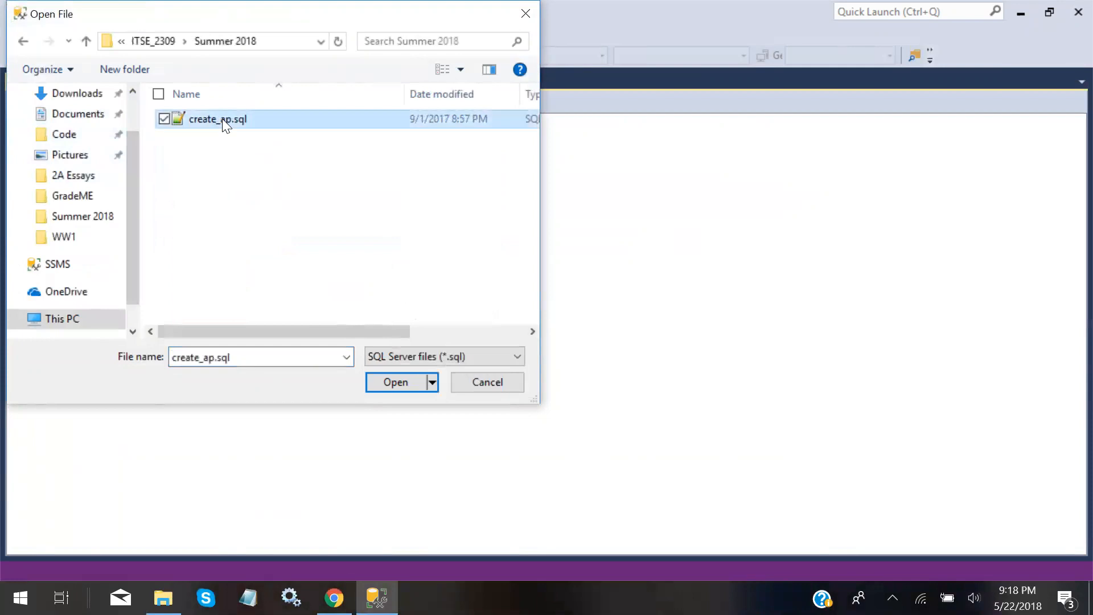
double_click(222, 118)
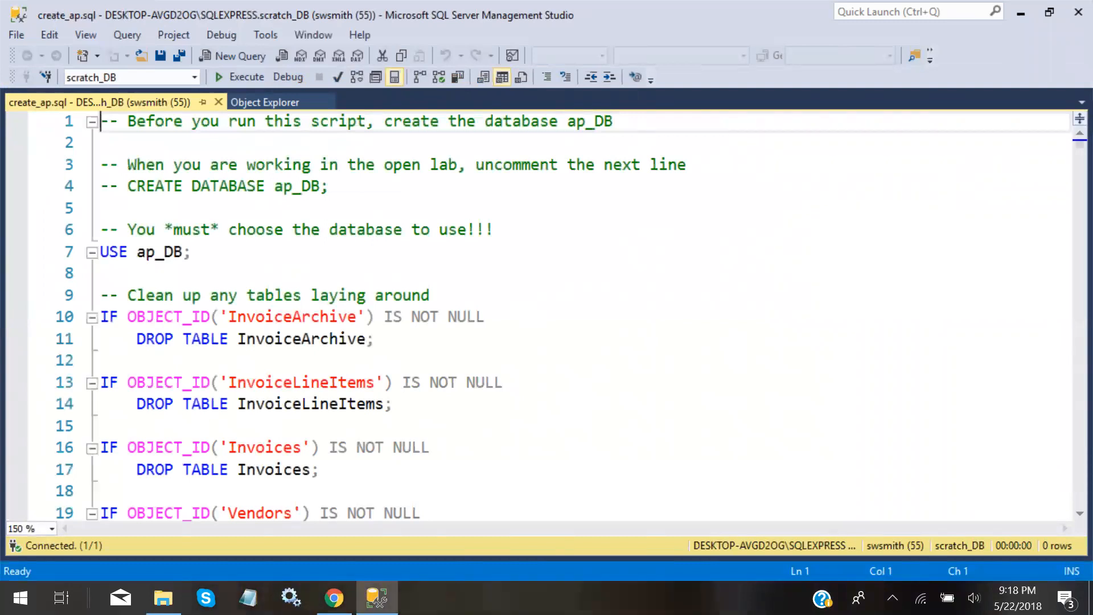
drag(613, 122, 567, 122)
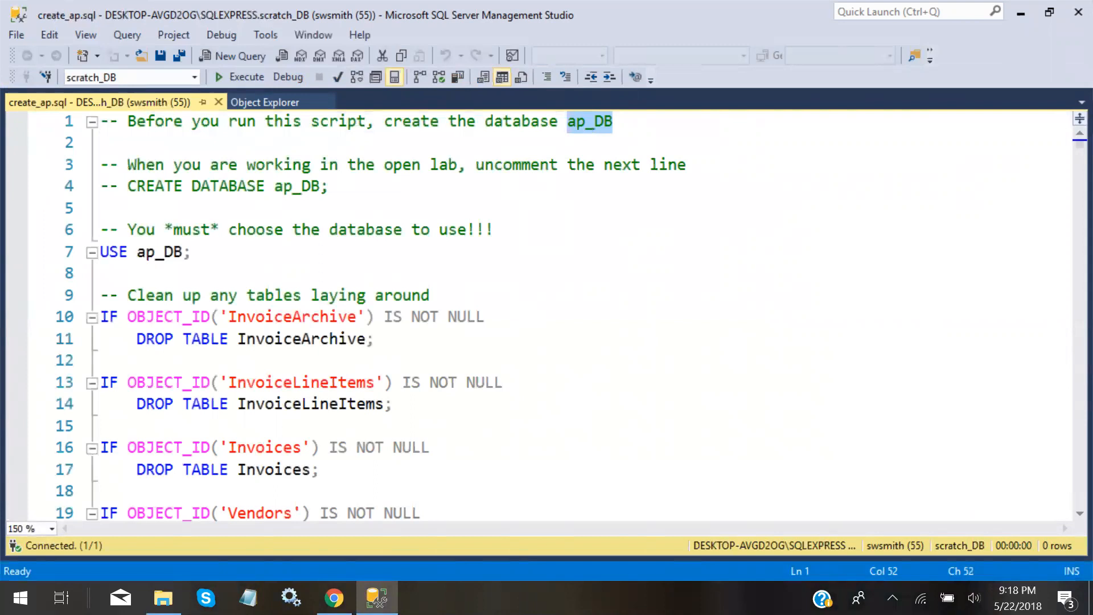
click(330, 187)
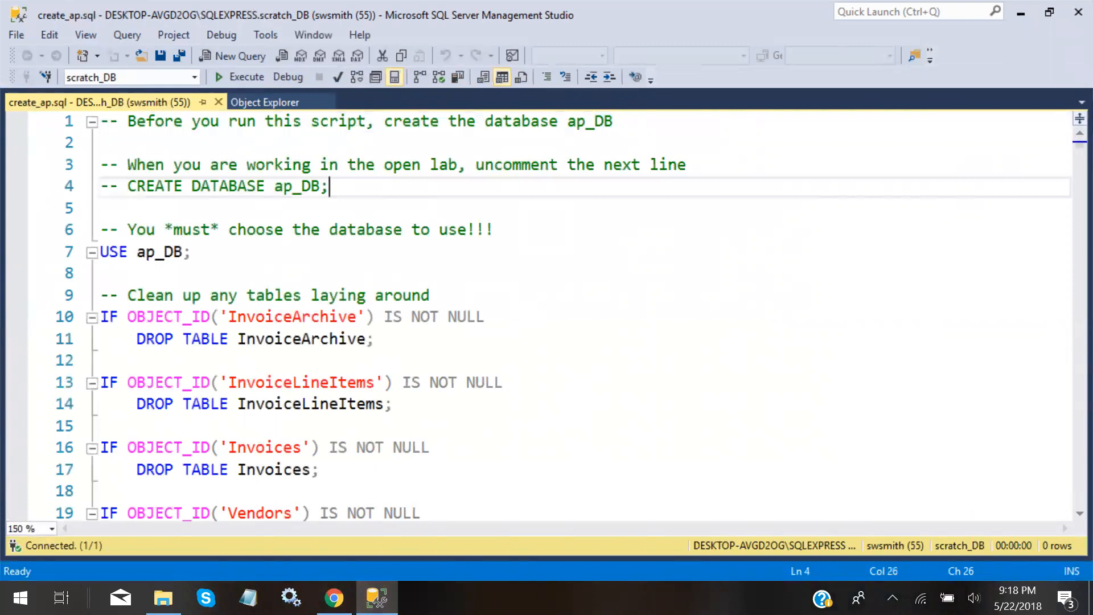
drag(190, 252, 100, 251)
key(End)
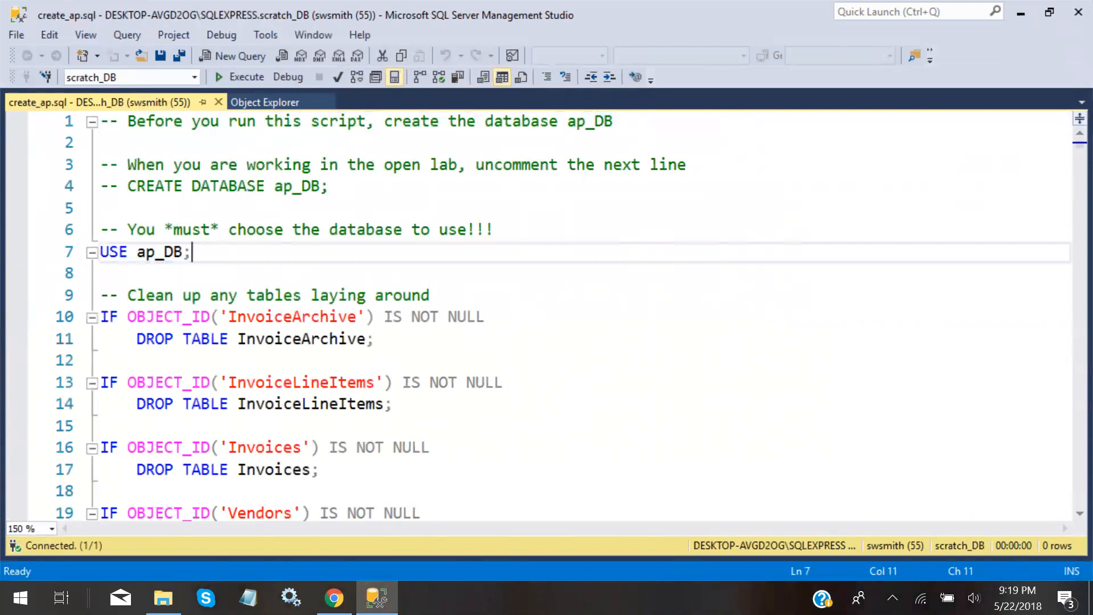
scroll(546, 313, down, 8)
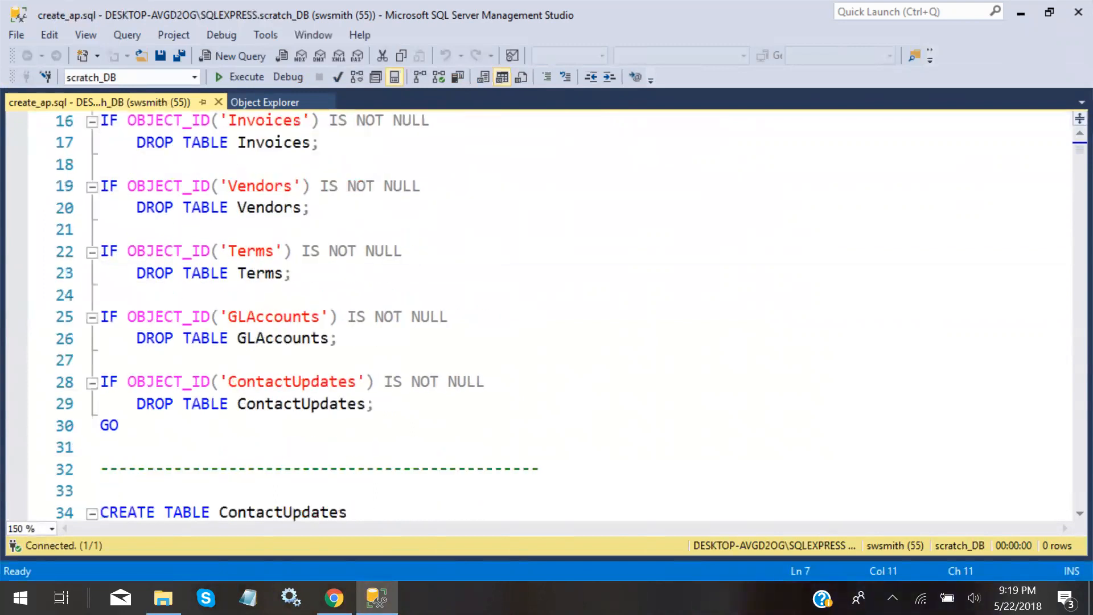
scroll(546, 313, down, 8)
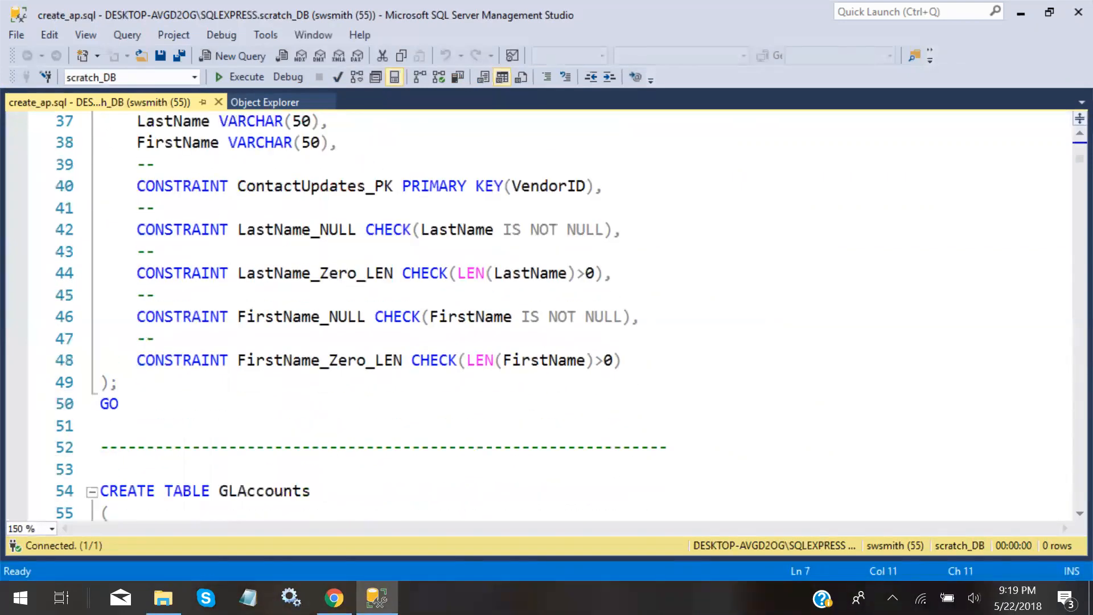
scroll(547, 313, down, 11)
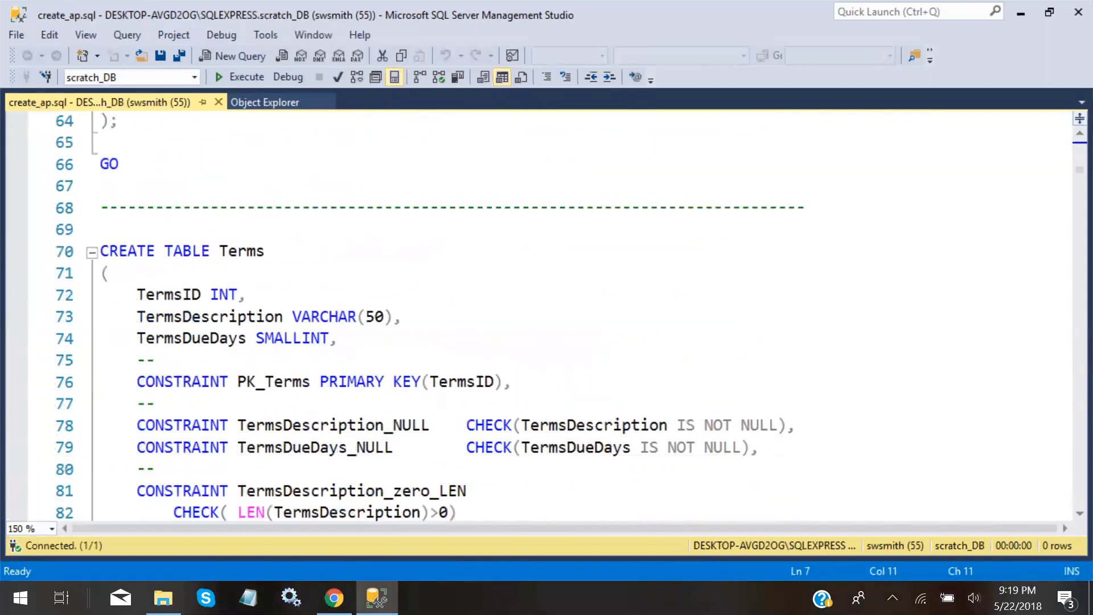
scroll(547, 313, down, 11)
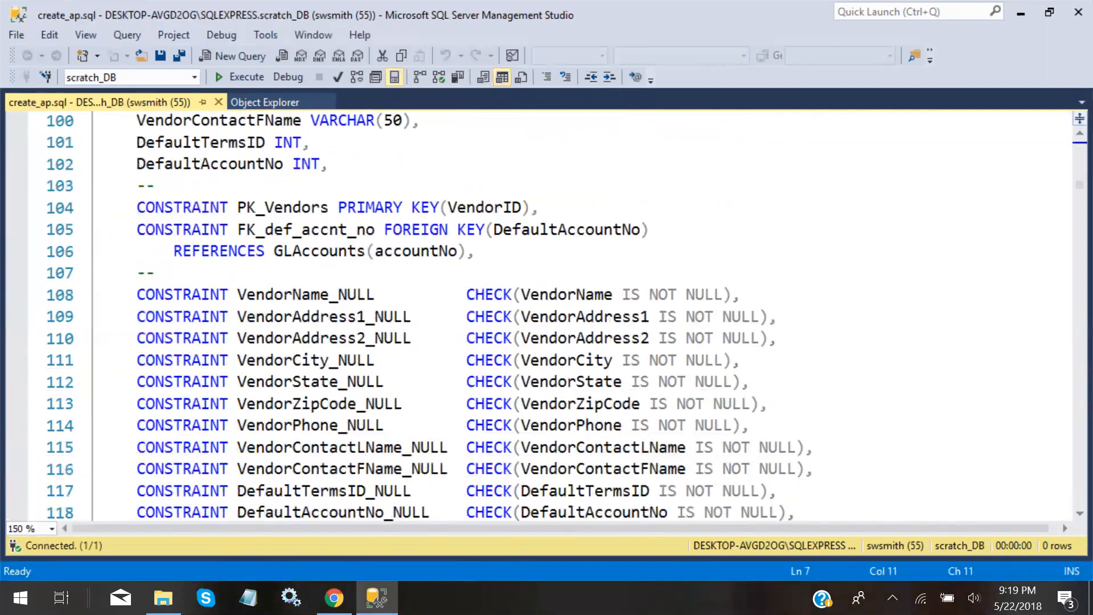
scroll(547, 313, down, 8)
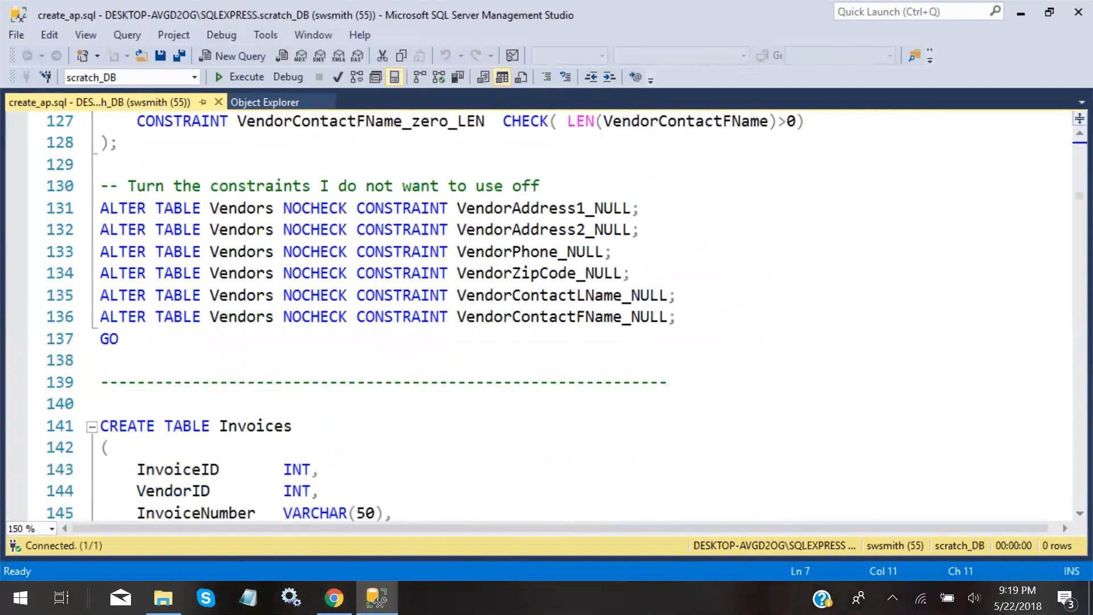
scroll(547, 313, down, 5)
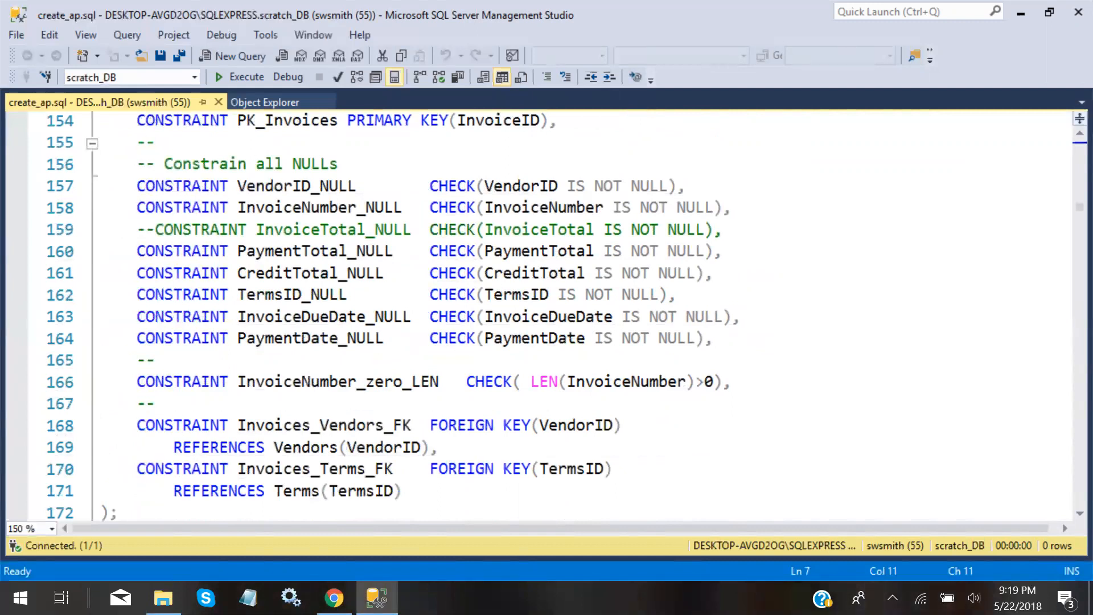
scroll(547, 313, down, 5)
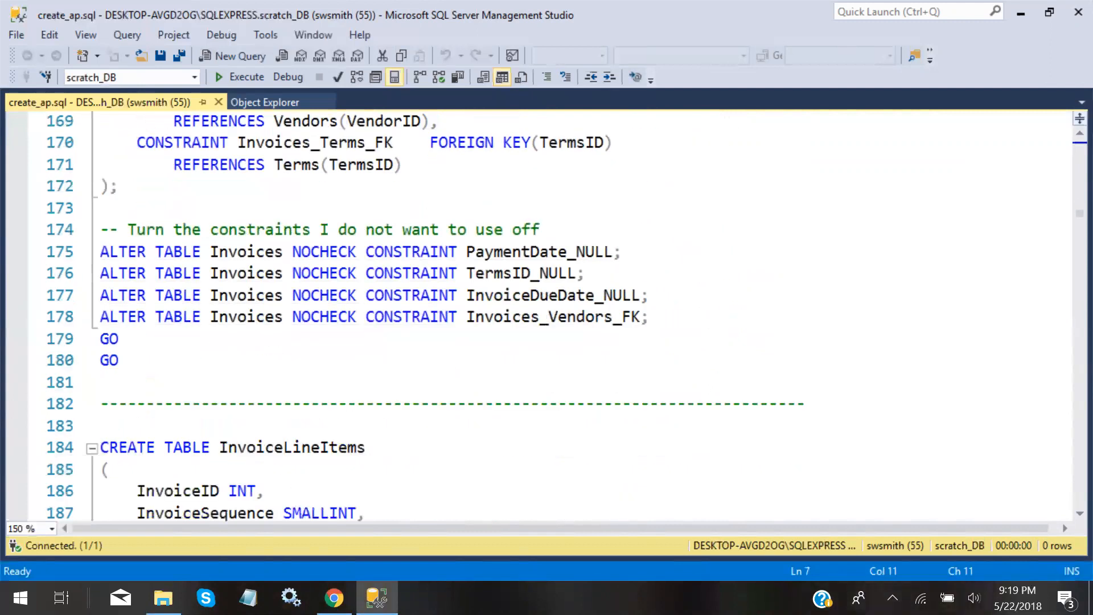
scroll(546, 313, down, 5)
scroll(547, 313, down, 6)
scroll(546, 313, up, 12)
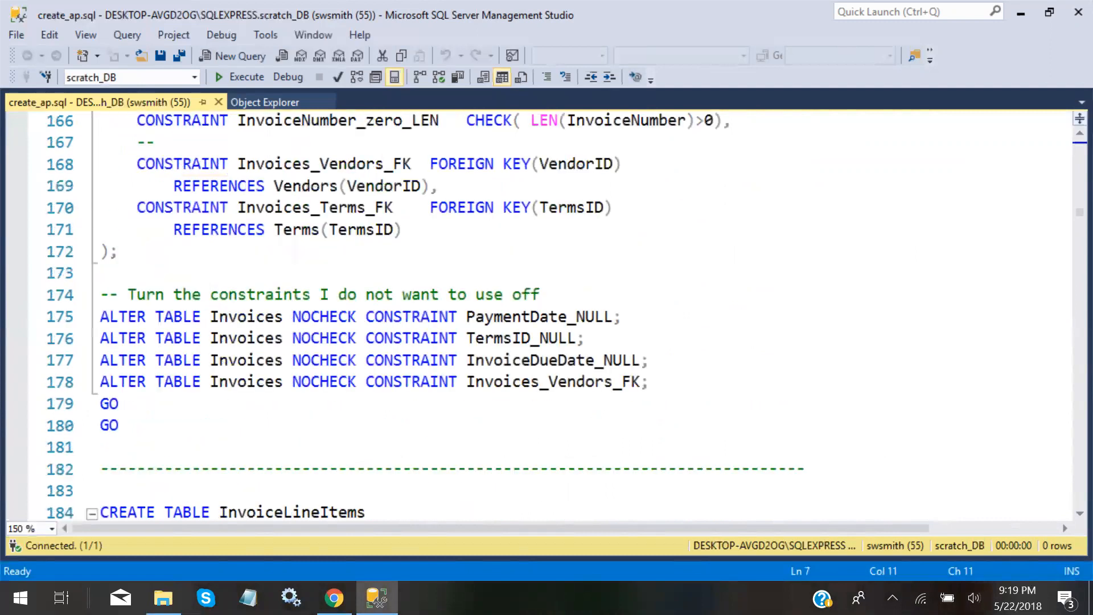
scroll(546, 313, up, 4)
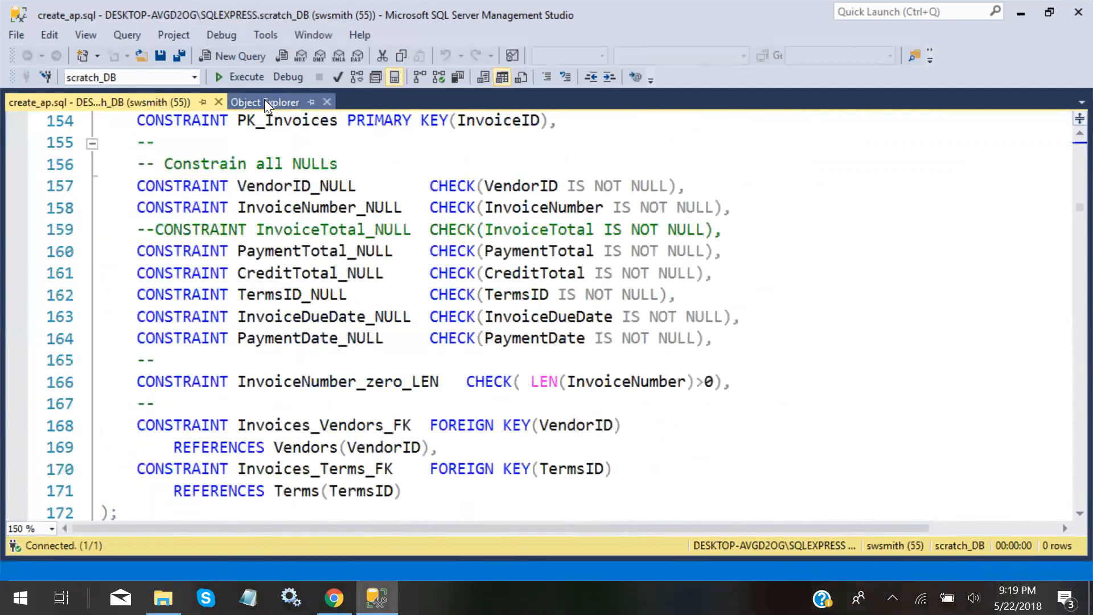
click(264, 102)
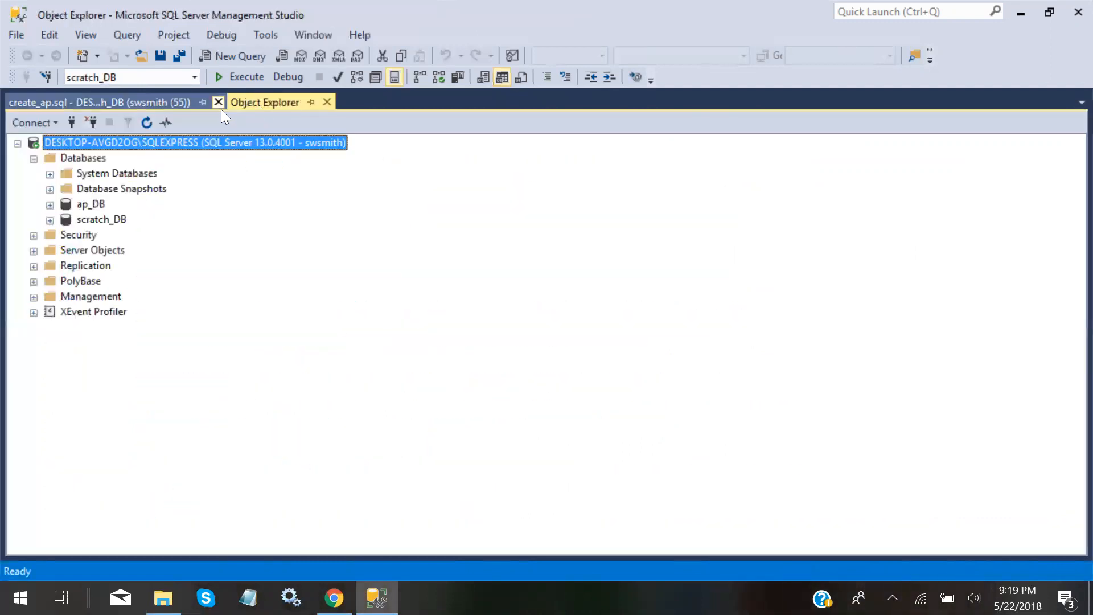
click(150, 104)
scroll(547, 313, up, 9)
scroll(546, 313, up, 20)
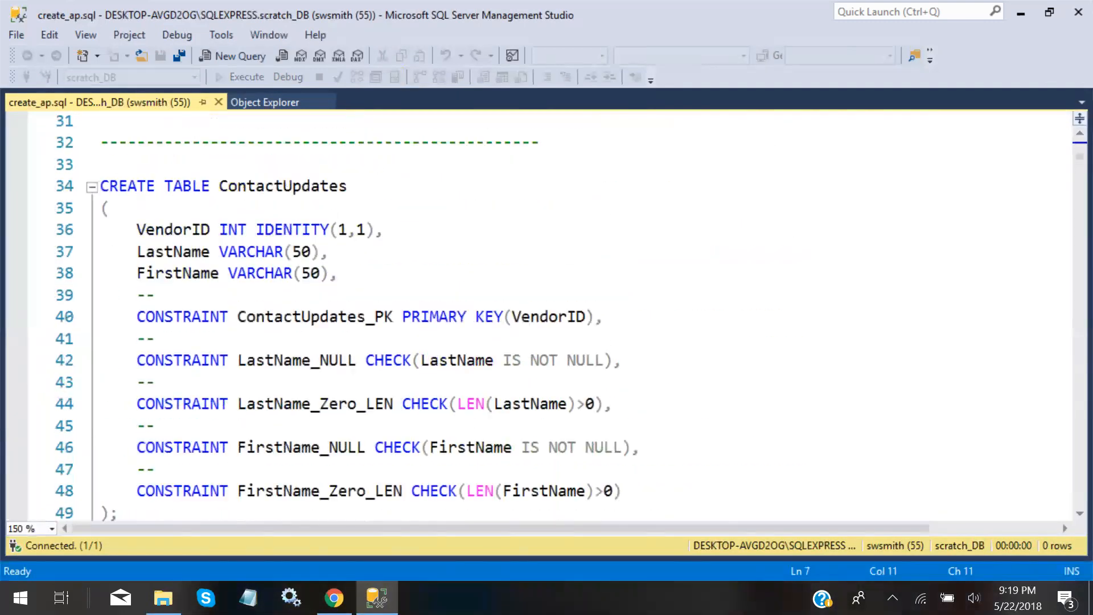
scroll(546, 313, up, 10)
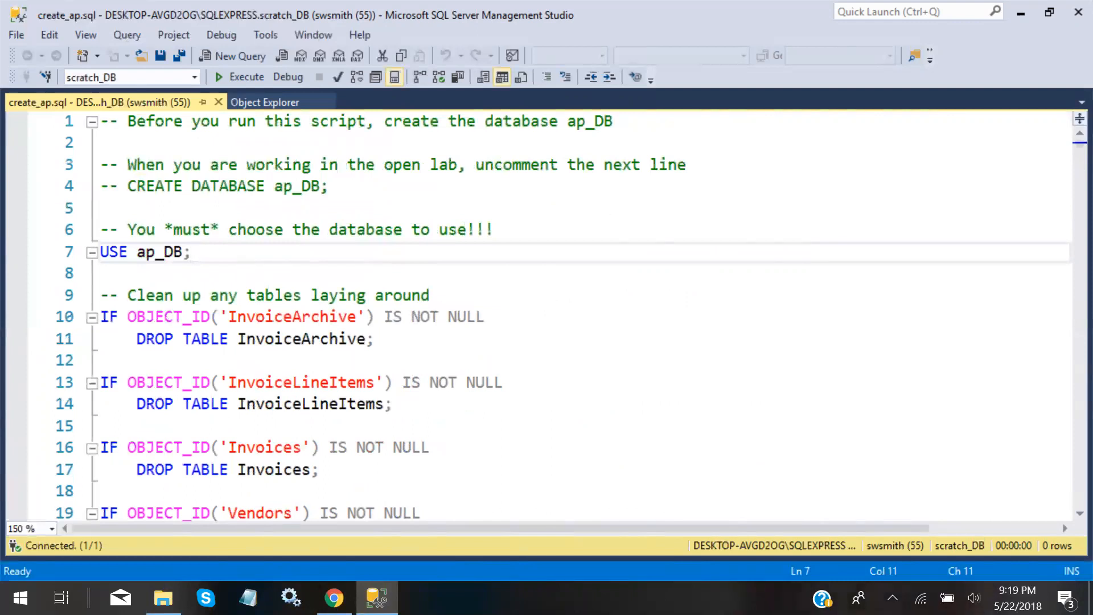
click(101, 209)
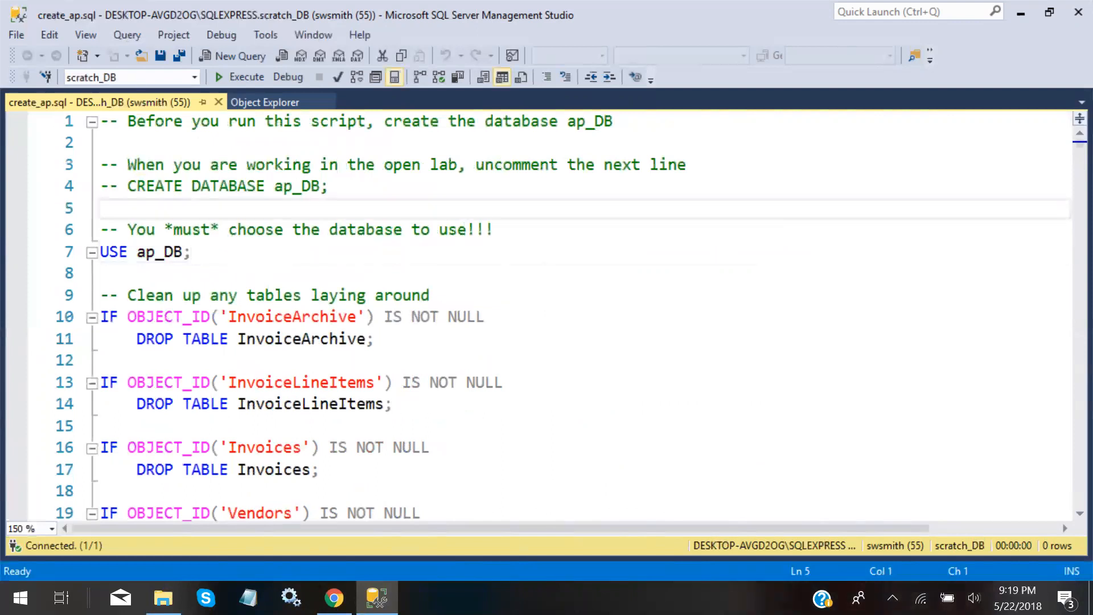
Execute the whole create_ap script and review its USE ap_DB line
click(247, 77)
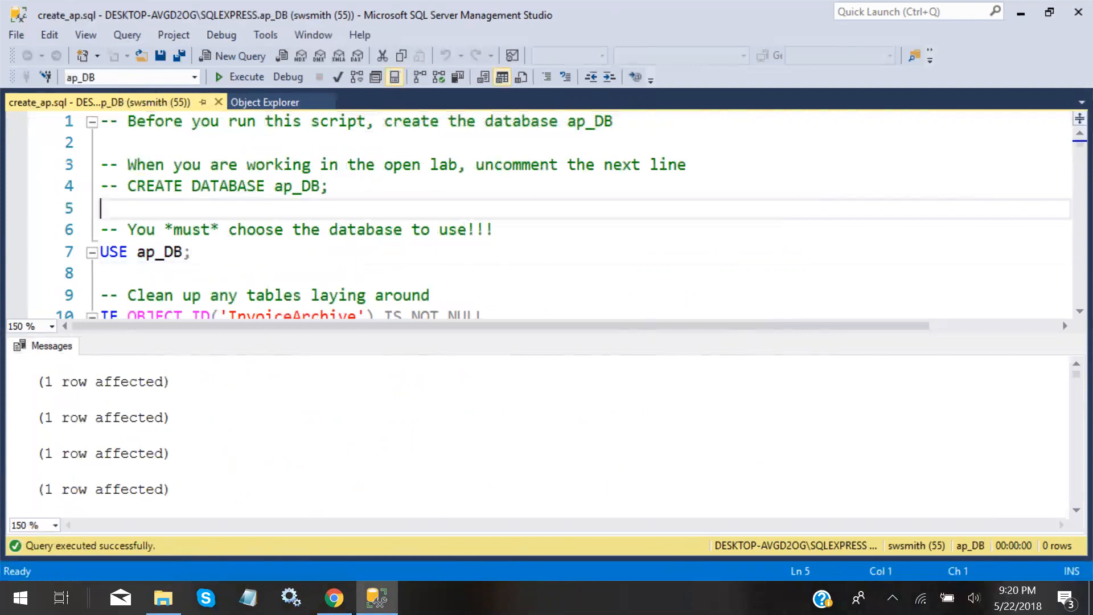
click(192, 251)
scroll(538, 215, down, 1)
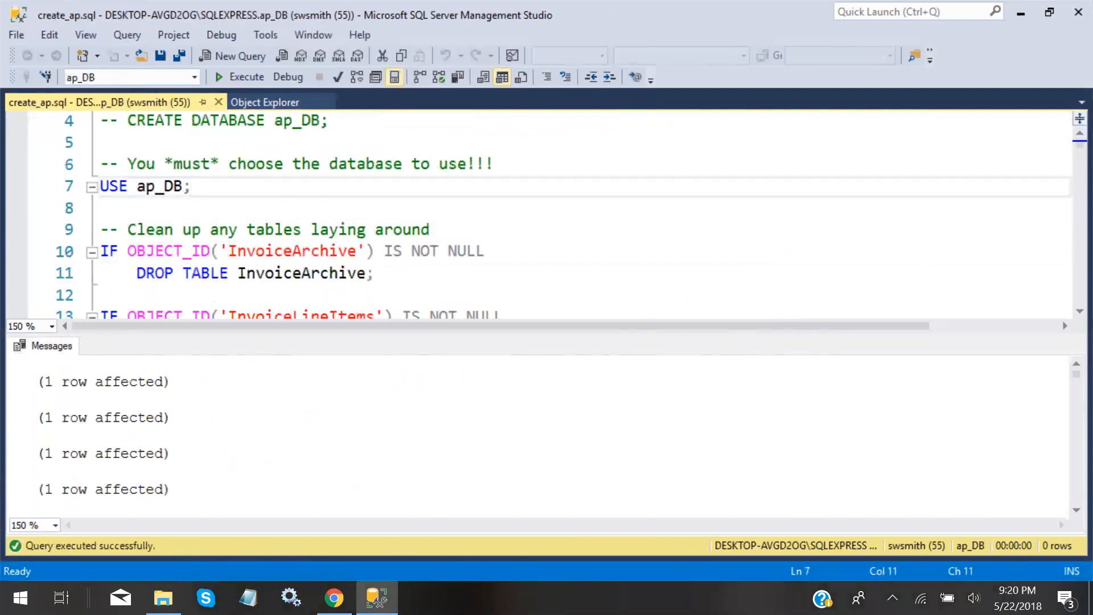
key(shift+Home)
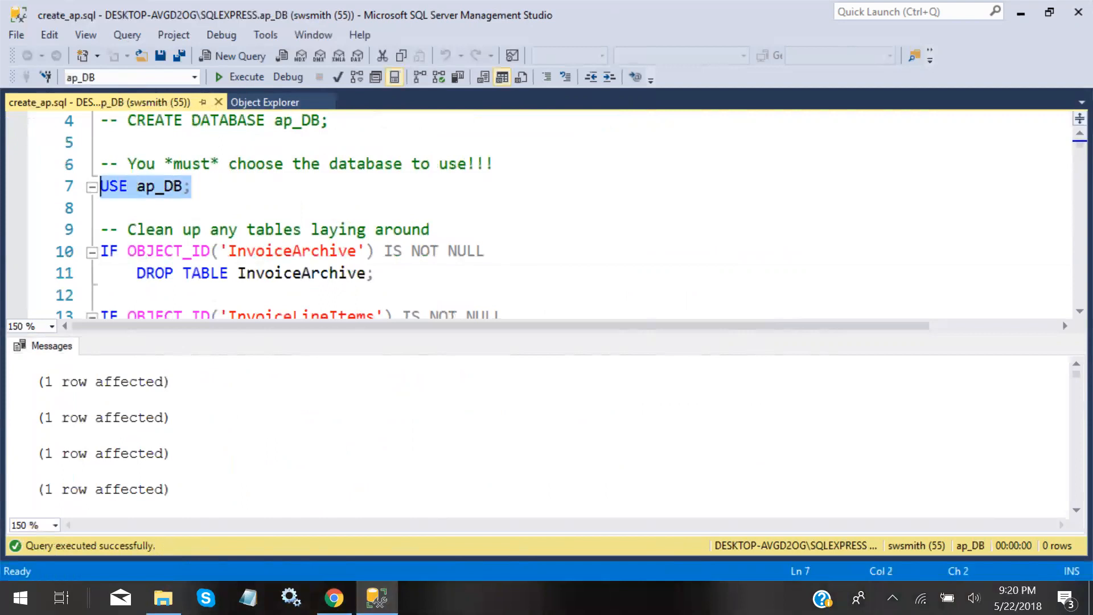
click(199, 190)
scroll(538, 215, up, 1)
scroll(538, 215, down, 1)
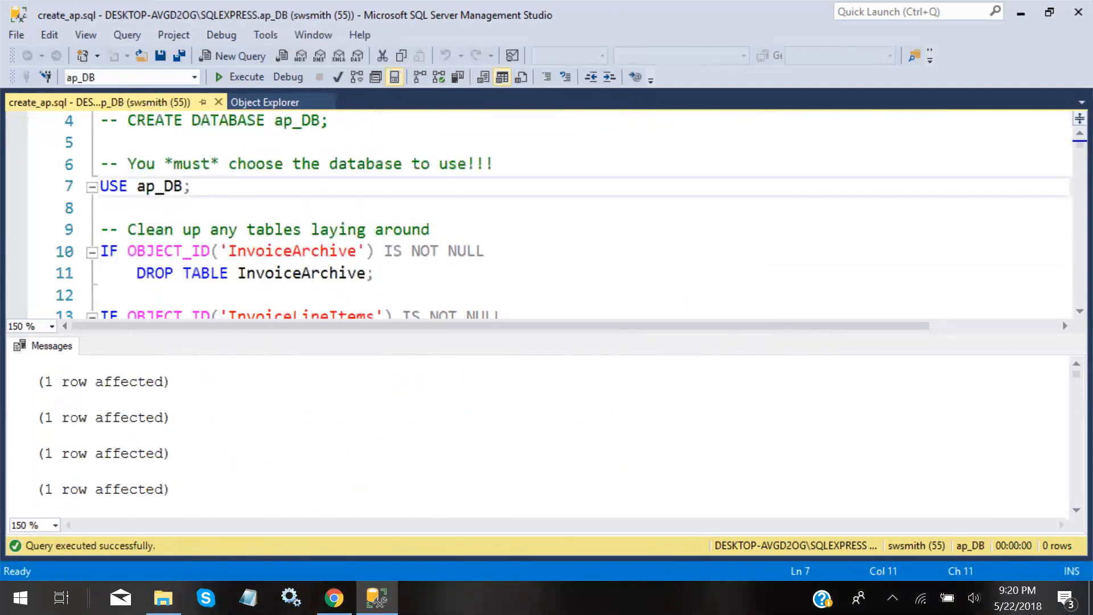
Highlight the ap_DB name on line 7, then close the create_ap.sql tab
drag(138, 187, 183, 188)
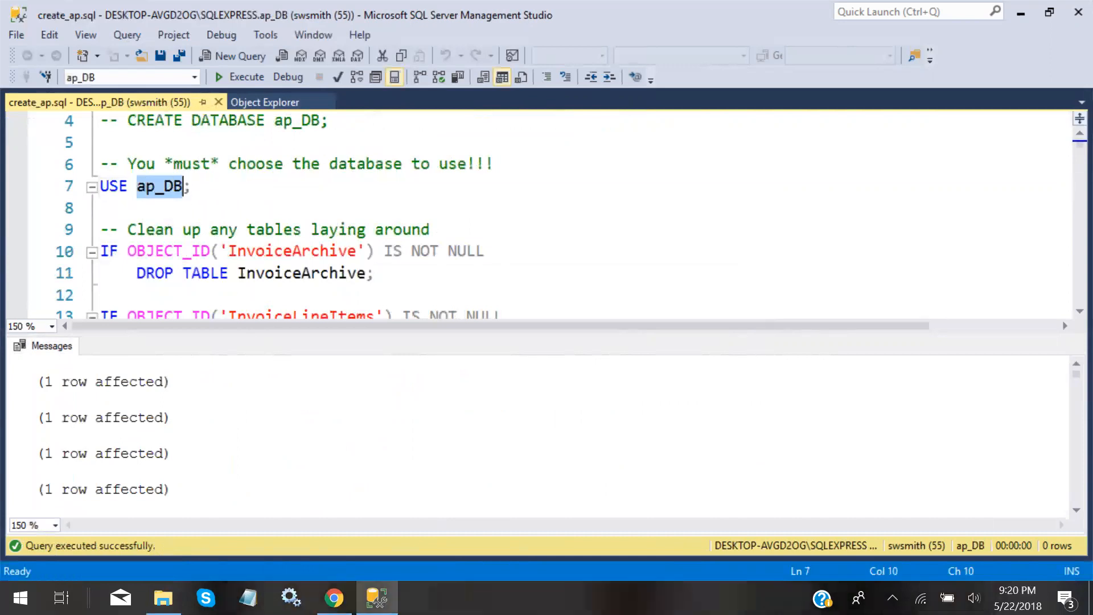
click(191, 187)
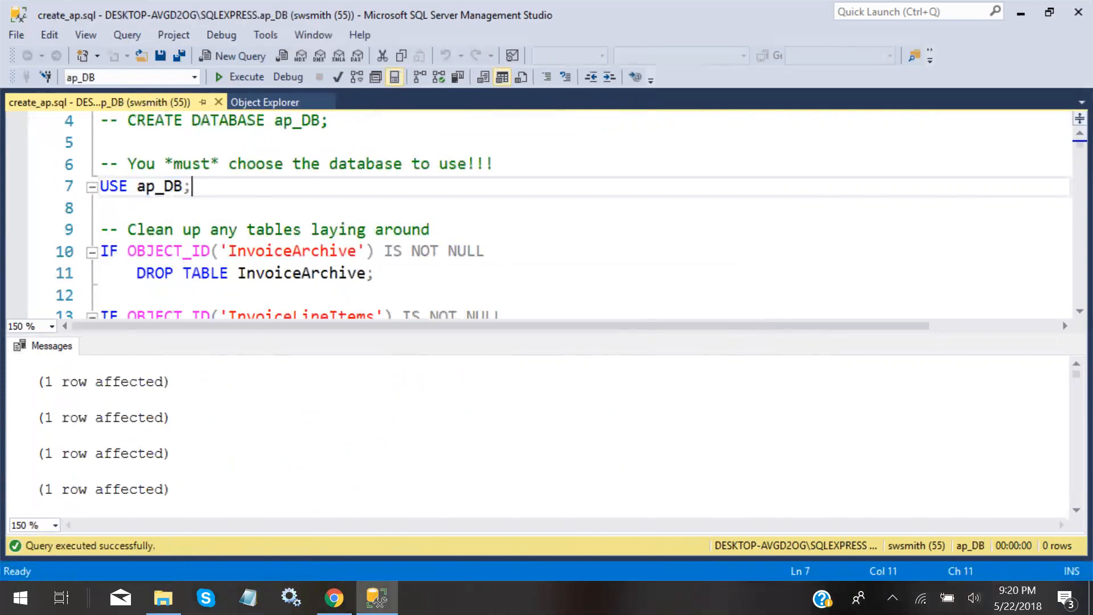
scroll(546, 216, down, 3)
scroll(547, 216, up, 3)
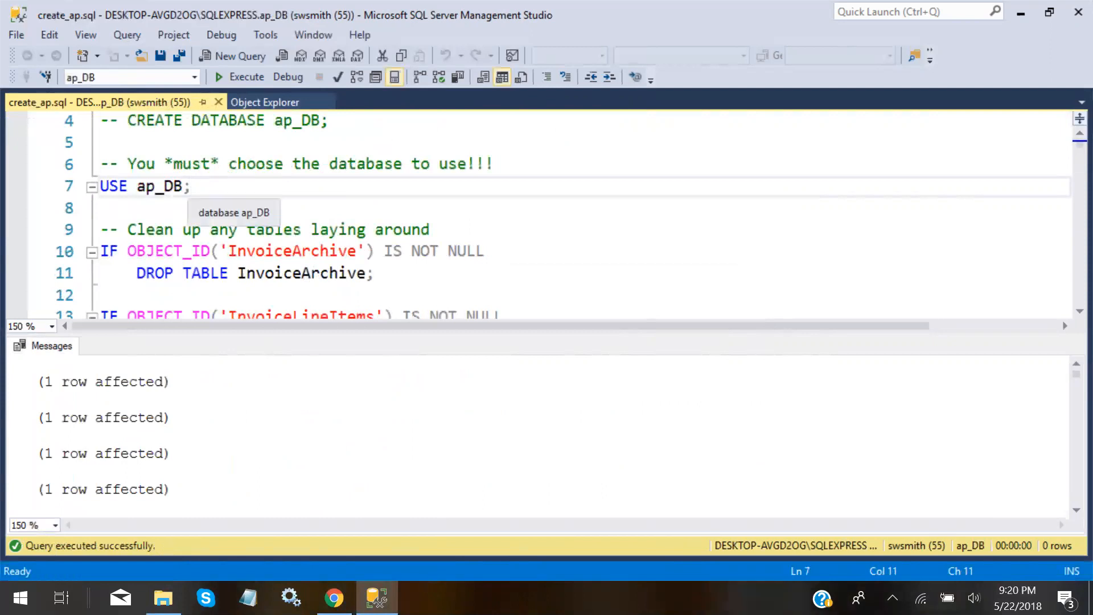
click(183, 186)
click(192, 186)
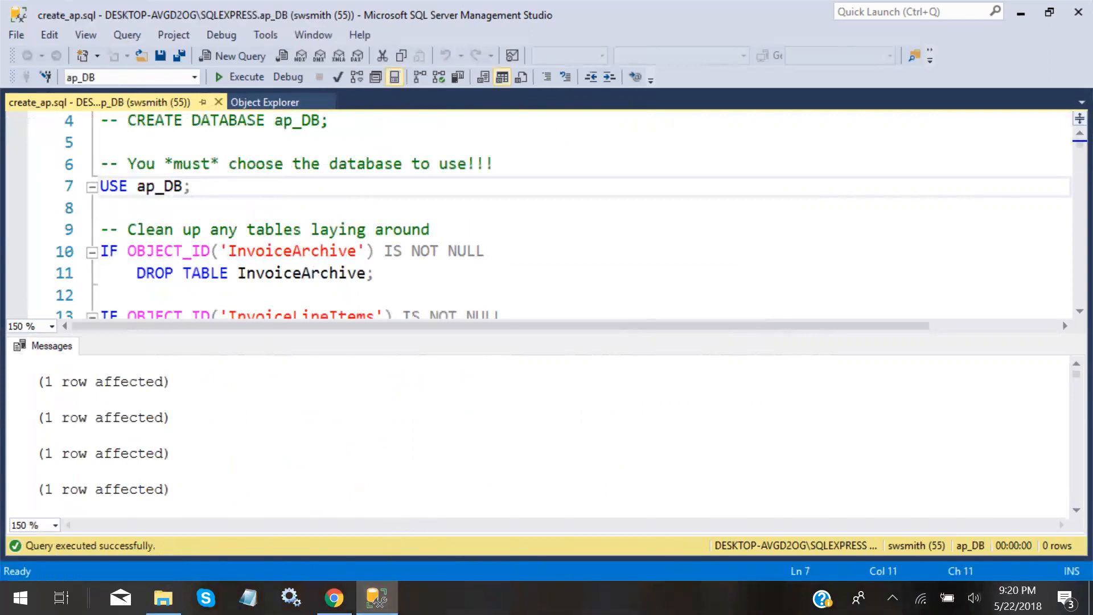
click(218, 102)
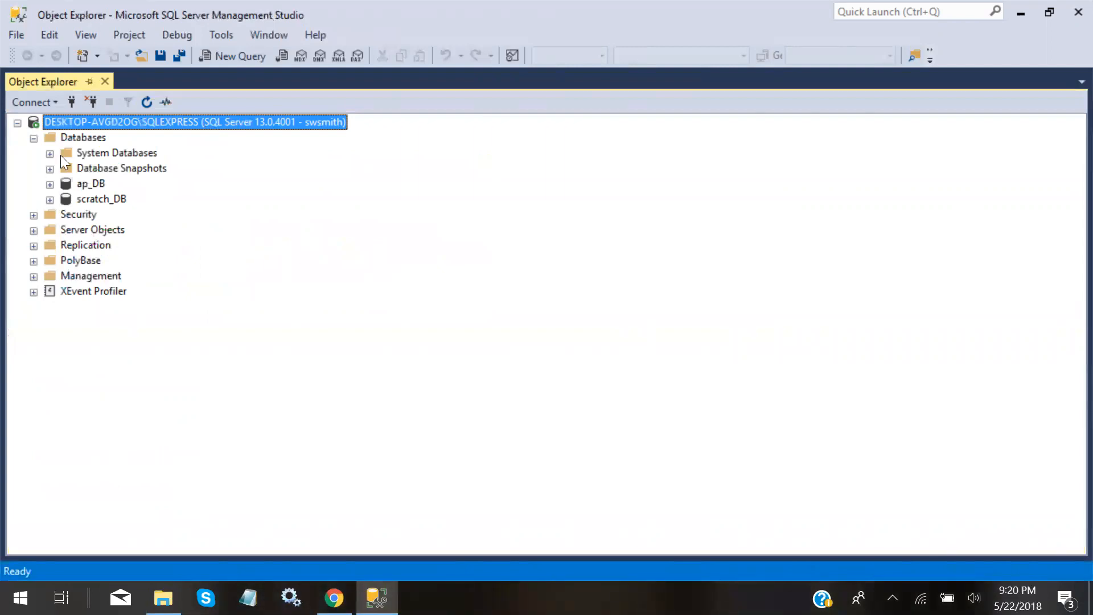
click(89, 184)
click(92, 204)
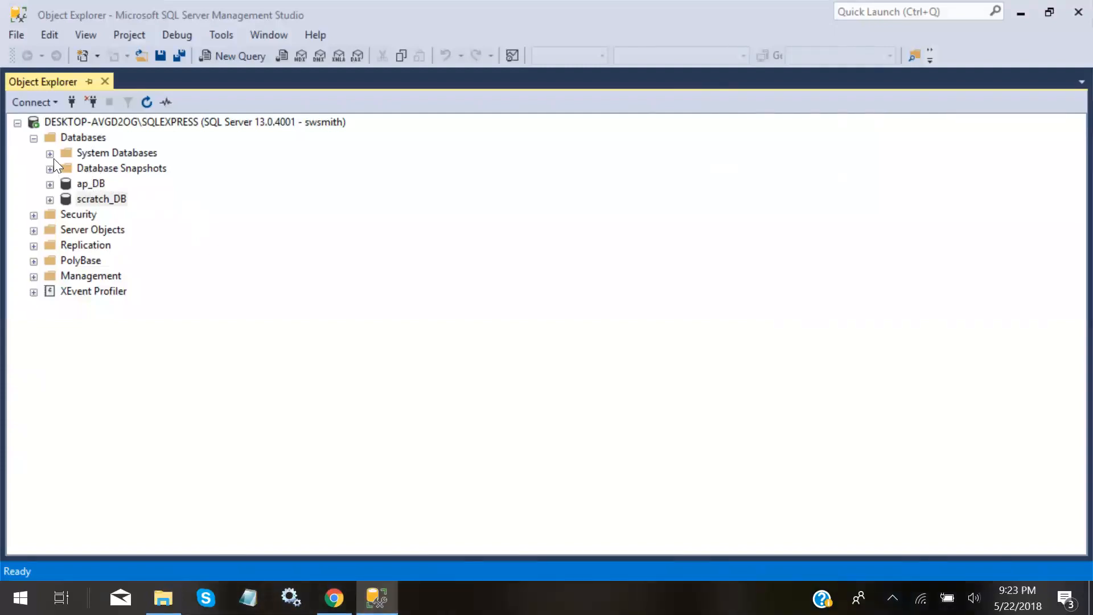
click(34, 137)
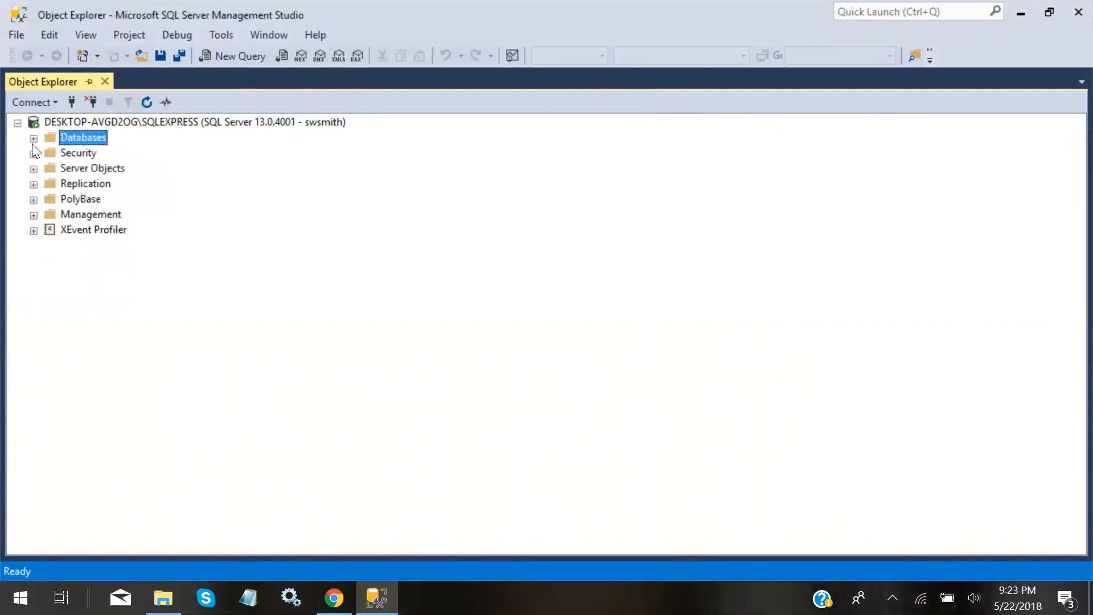
click(32, 153)
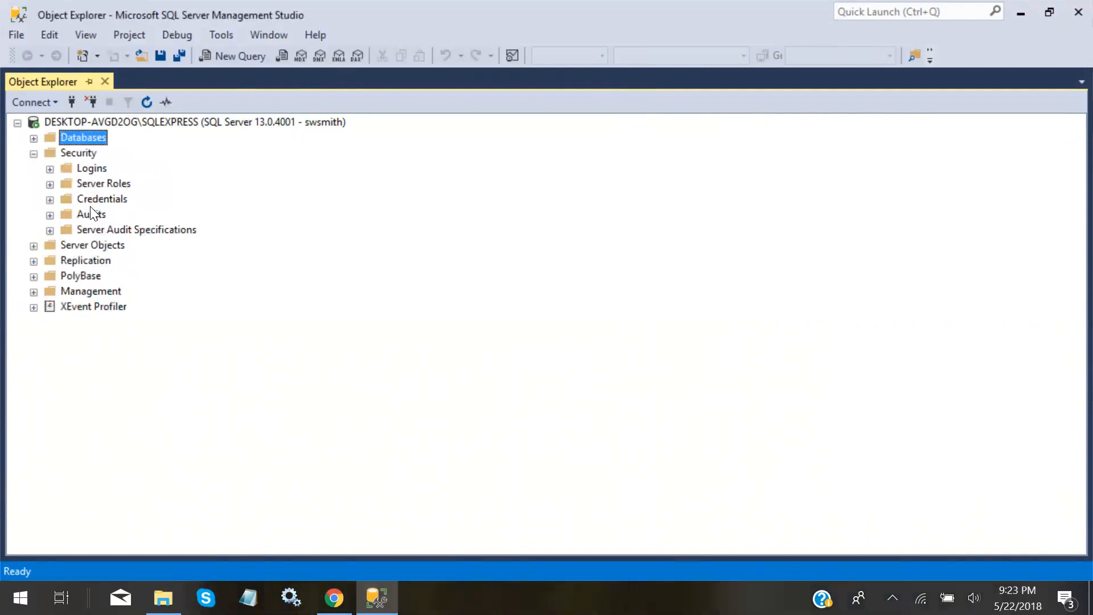
click(33, 154)
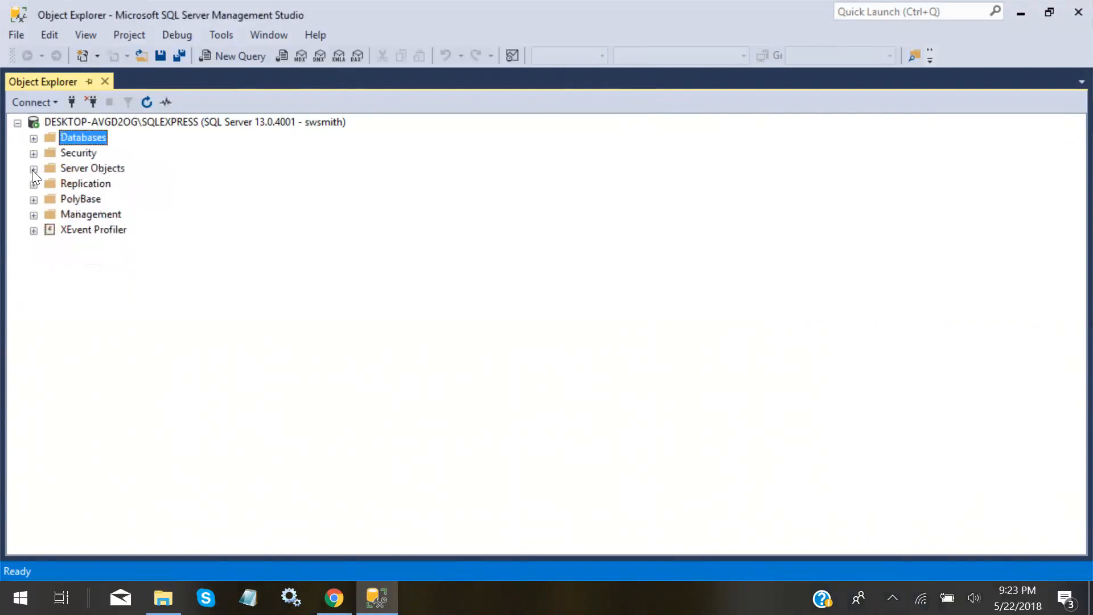
click(33, 169)
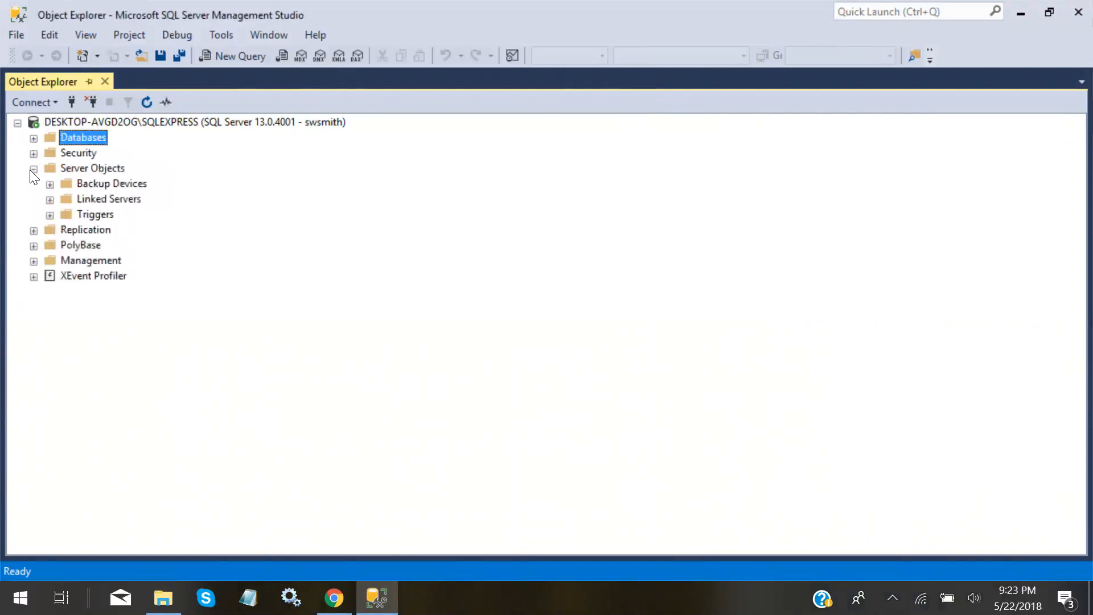
click(34, 169)
click(35, 139)
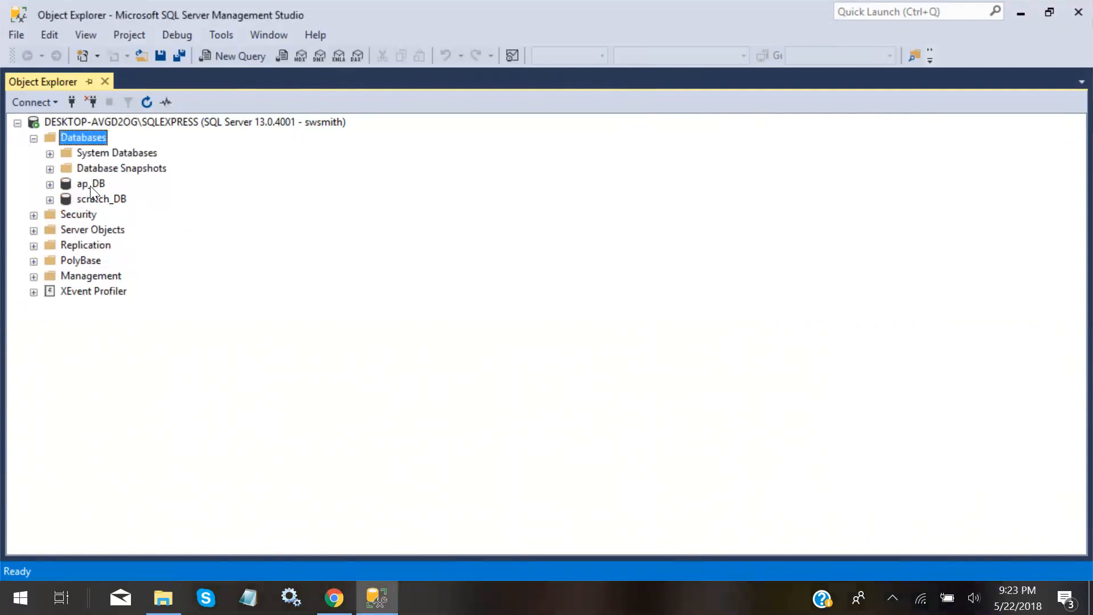
Expand ap_DB > Tables, look over Invoices and Vendors, and list dbo.Vendors' columns
click(50, 184)
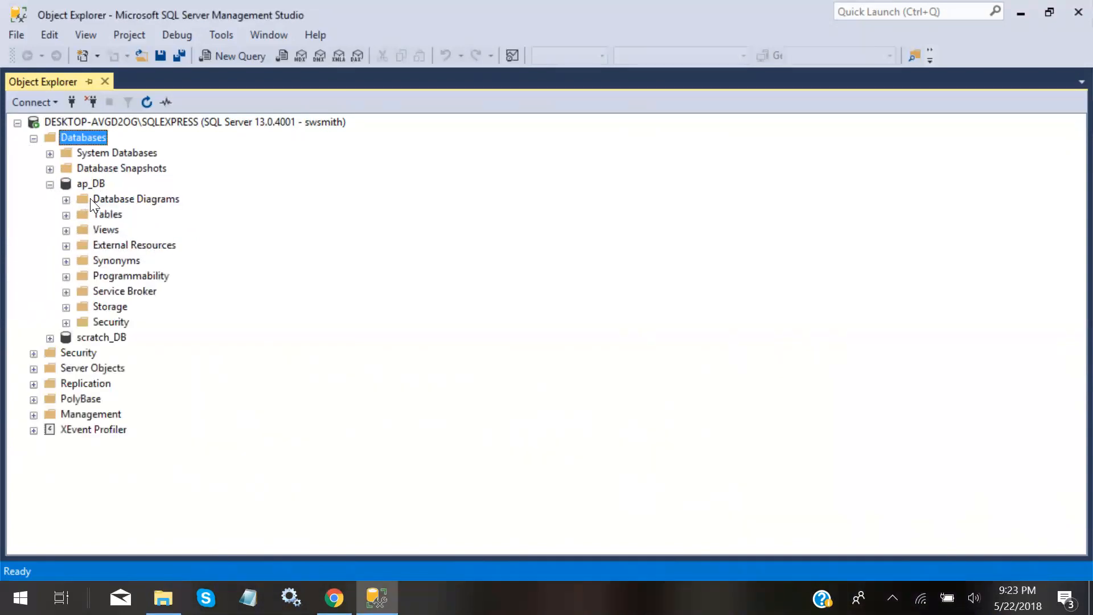
click(66, 215)
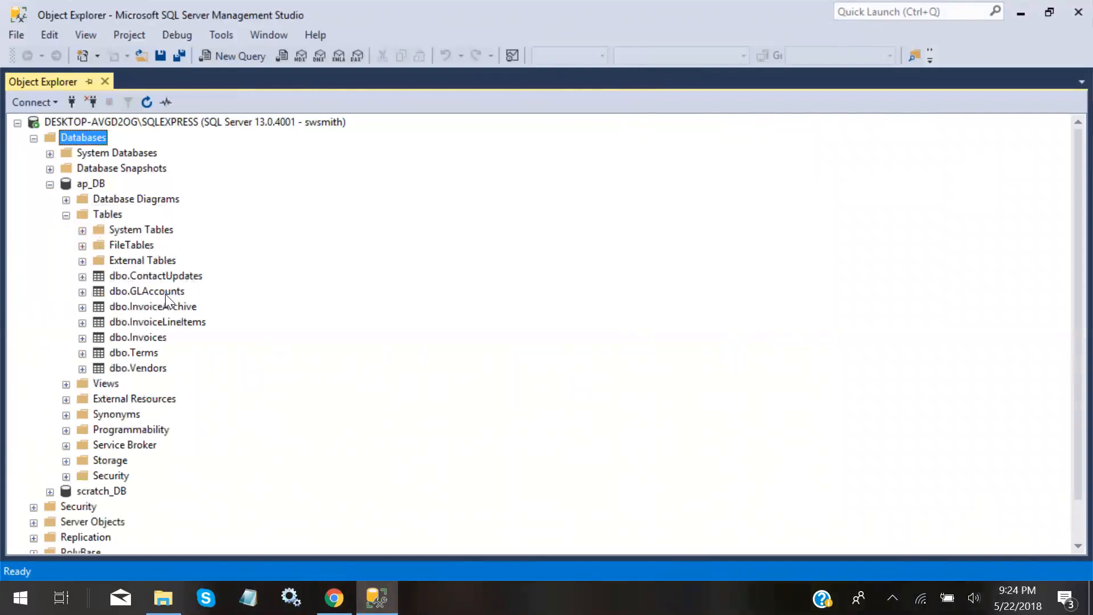
click(126, 336)
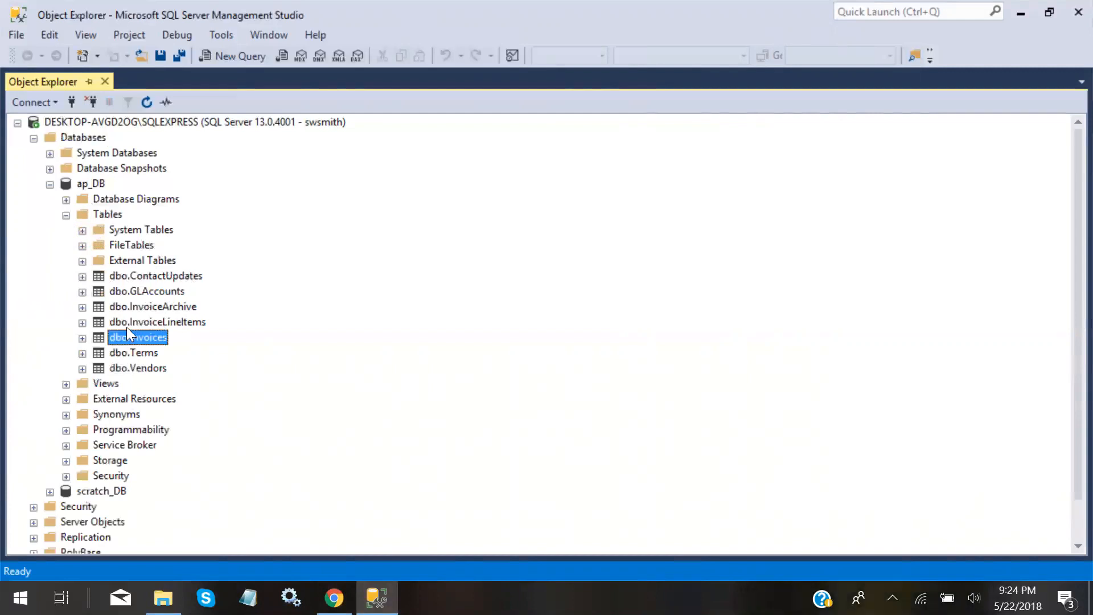
click(132, 369)
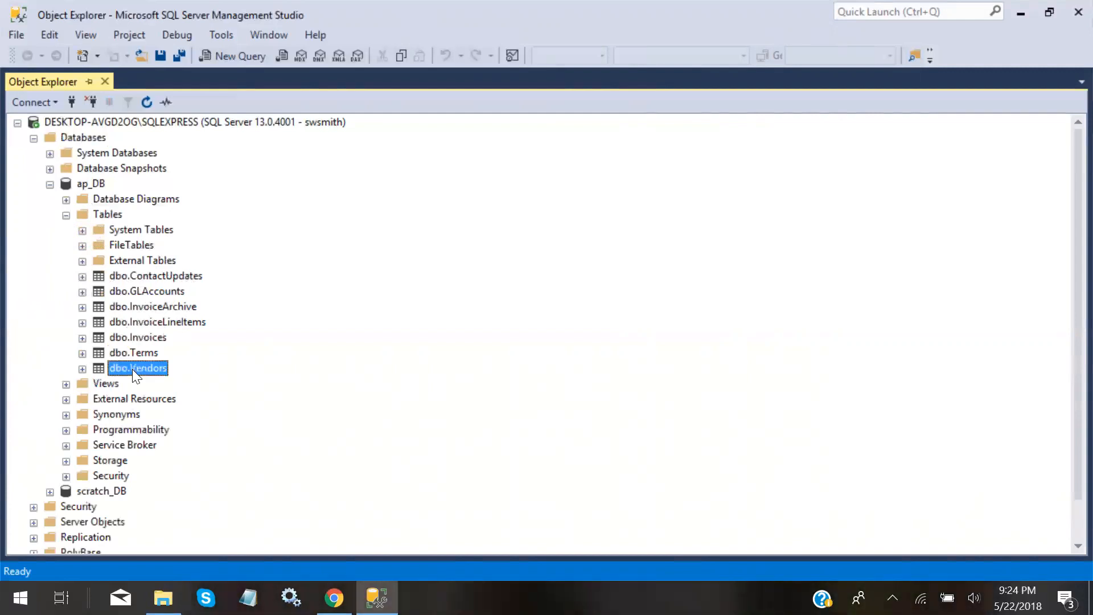
click(143, 340)
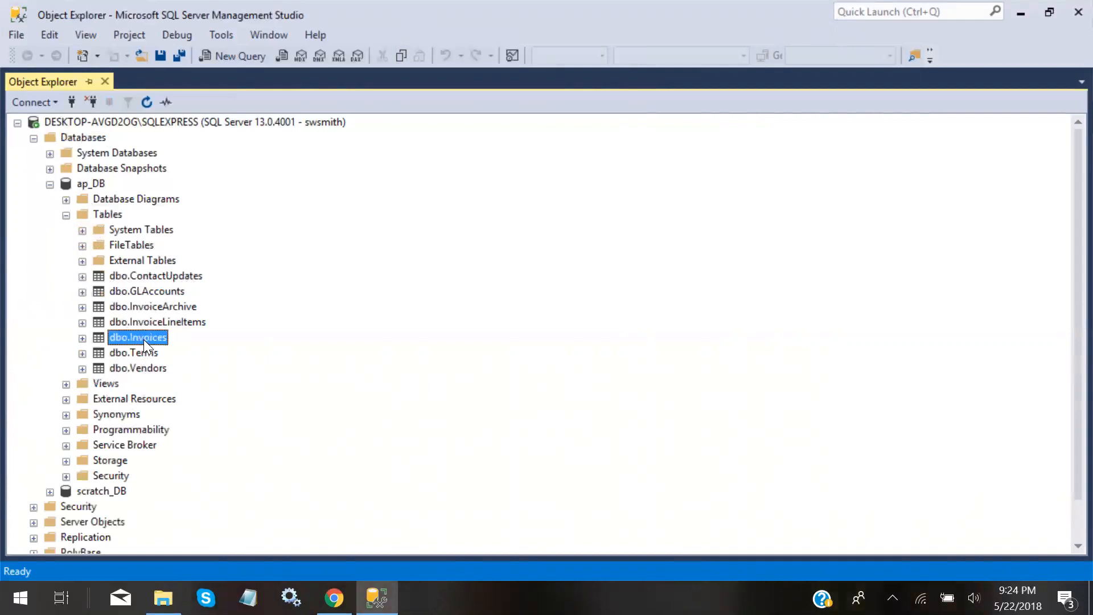
click(136, 368)
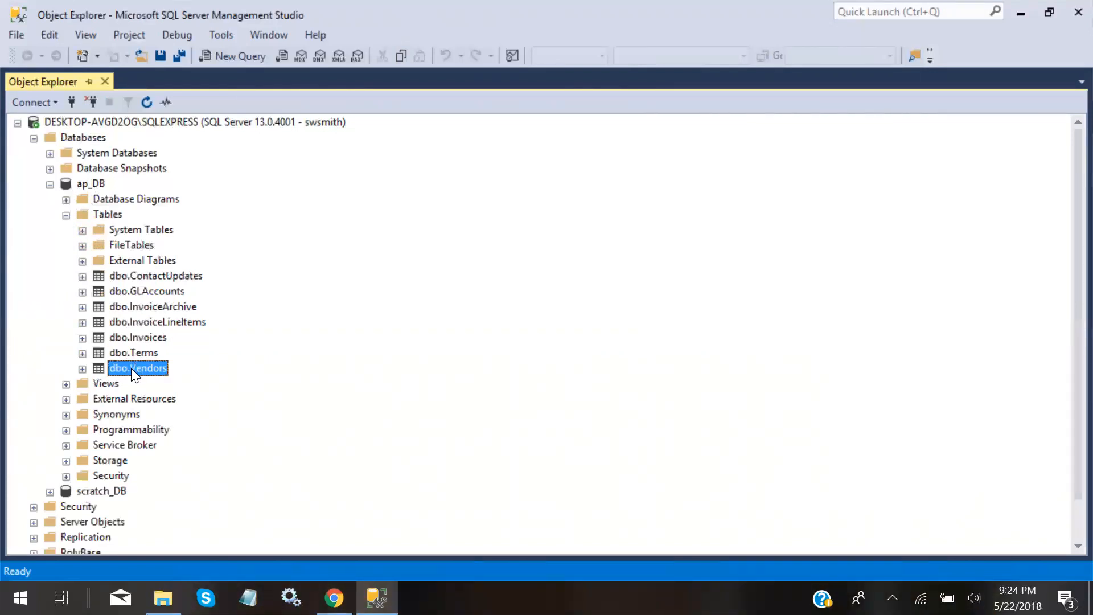
click(82, 368)
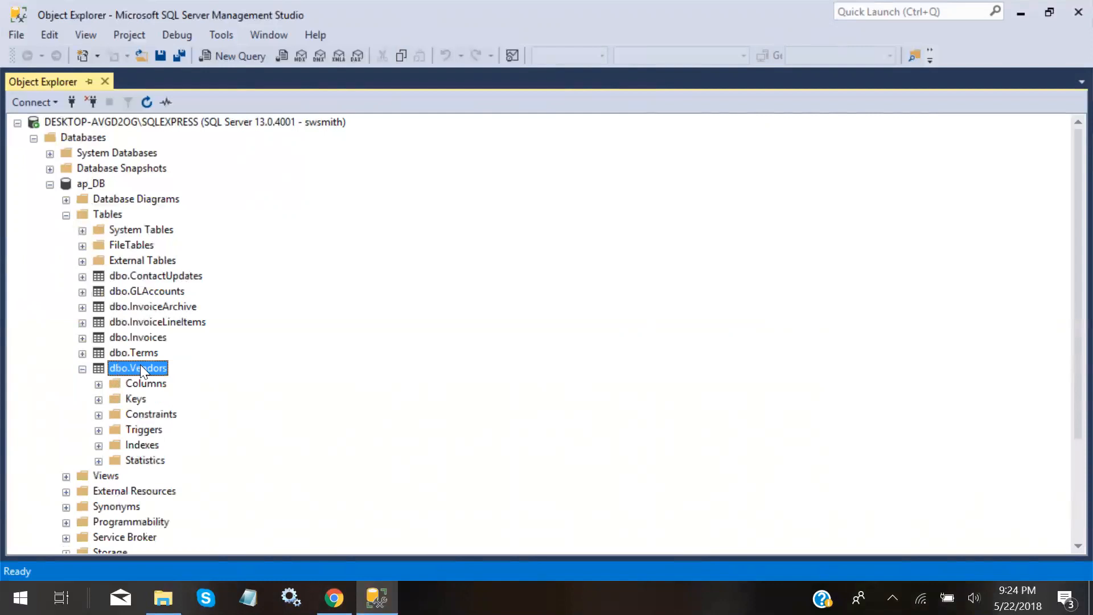
click(98, 385)
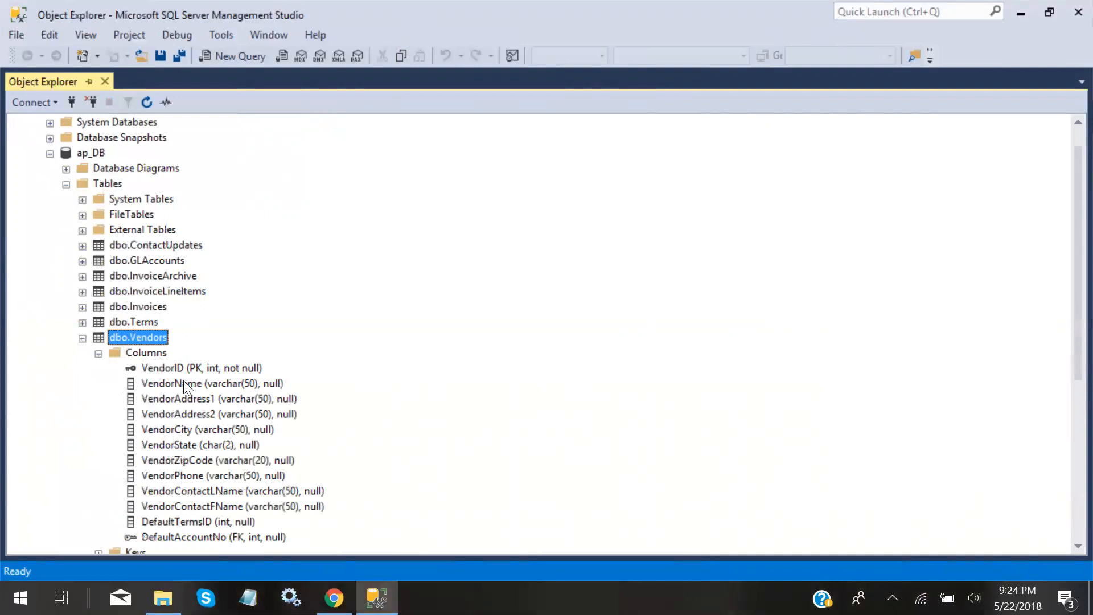
Open dbo.Vendors with Edit Top 200 Rows and step through row 4's DefaultTermsID and DefaultAccountNo
right_click(126, 337)
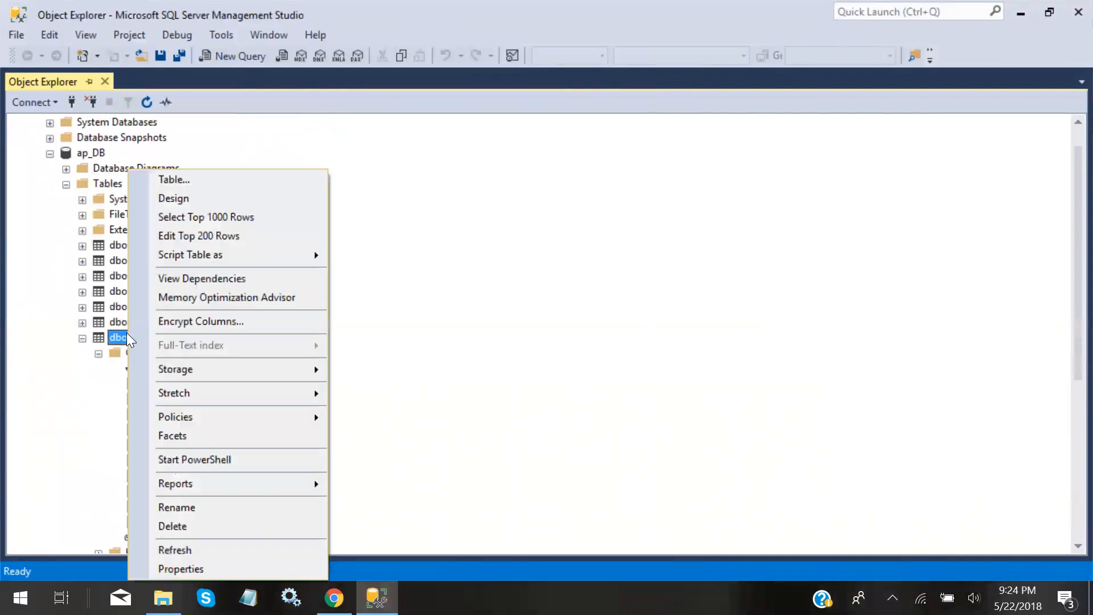
click(202, 236)
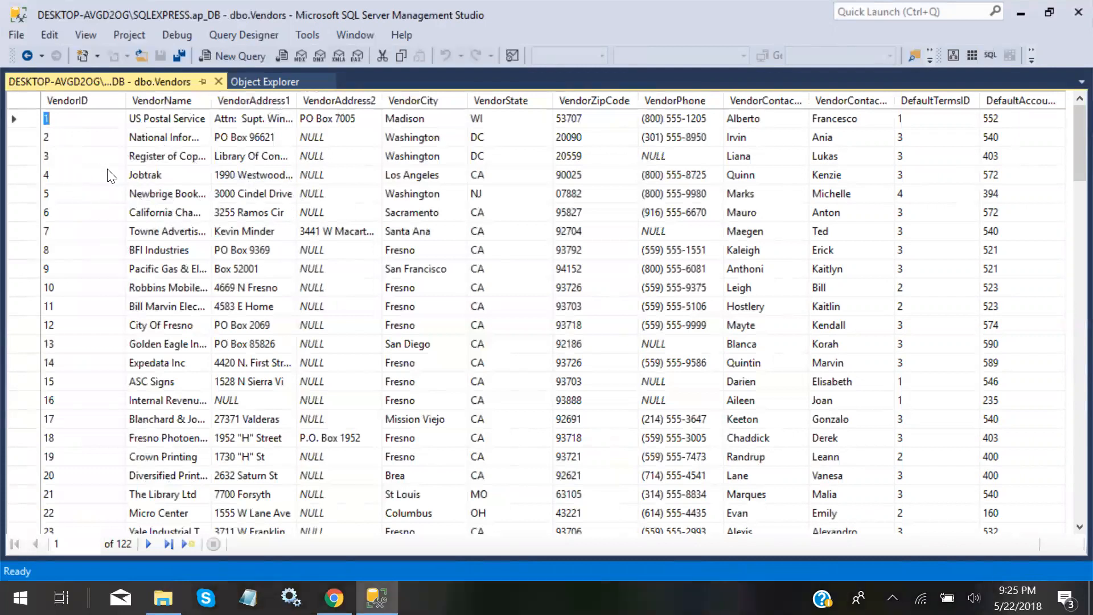
click(67, 178)
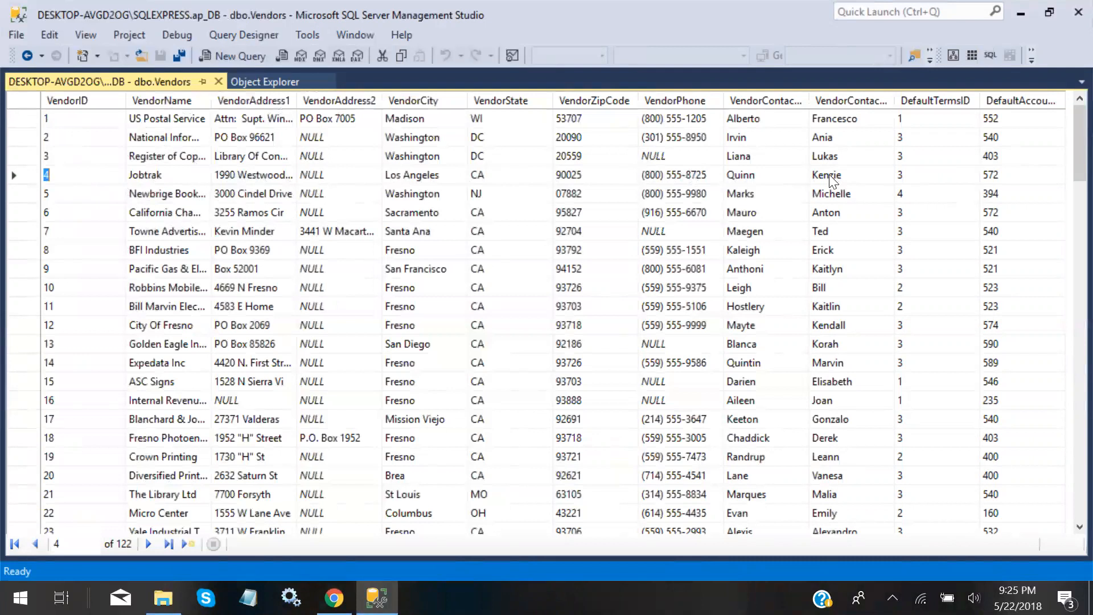
click(908, 173)
key(Tab)
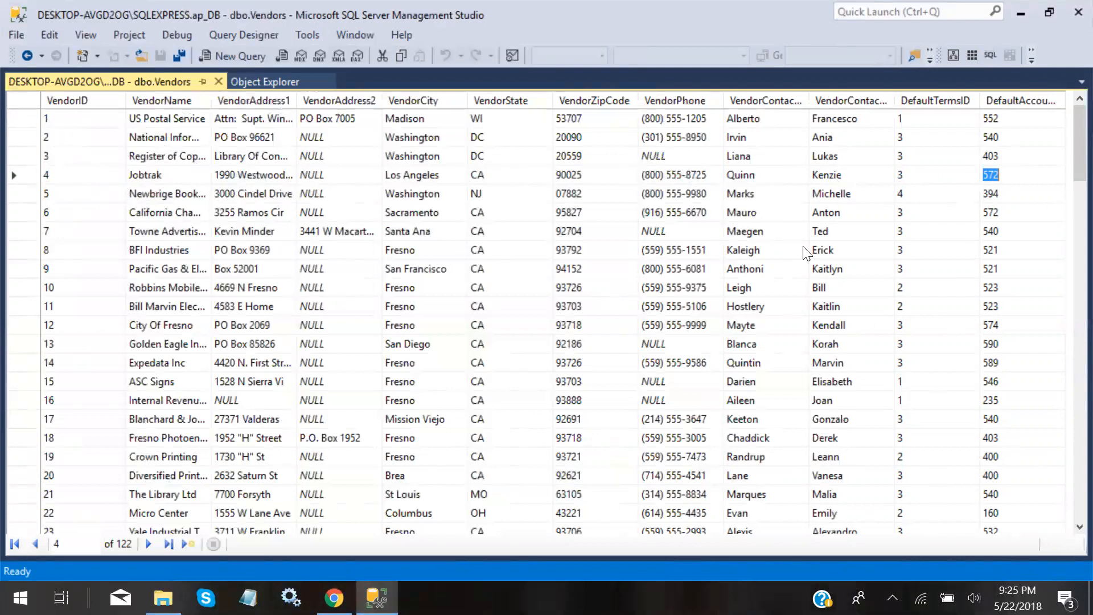
Browse row 10, the empty new row and row 6's VendorAddress2, then close the grid
drag(814, 288, 563, 288)
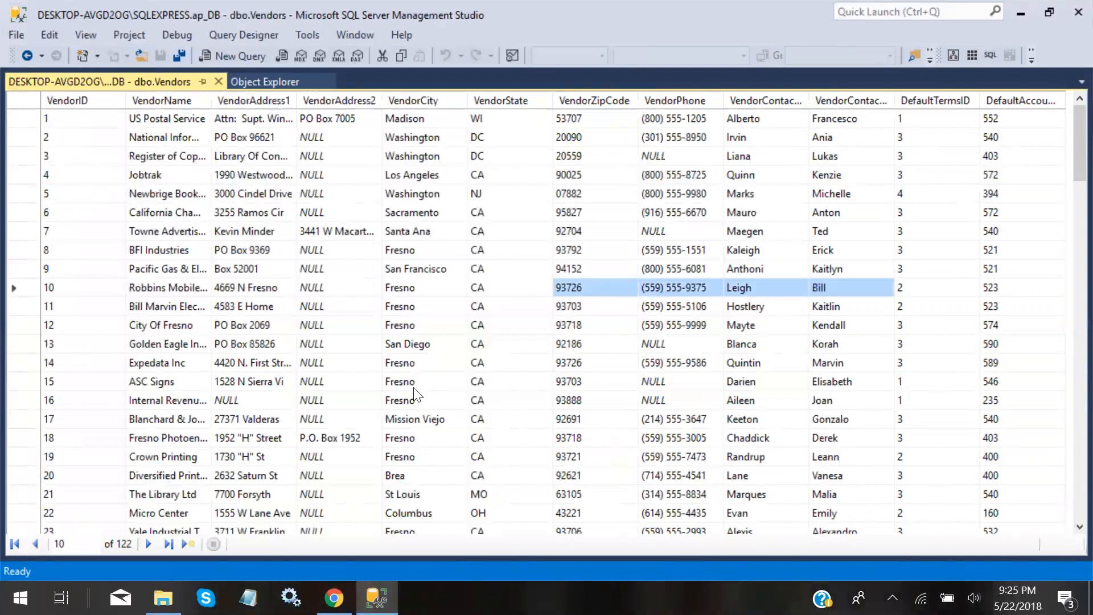
click(181, 545)
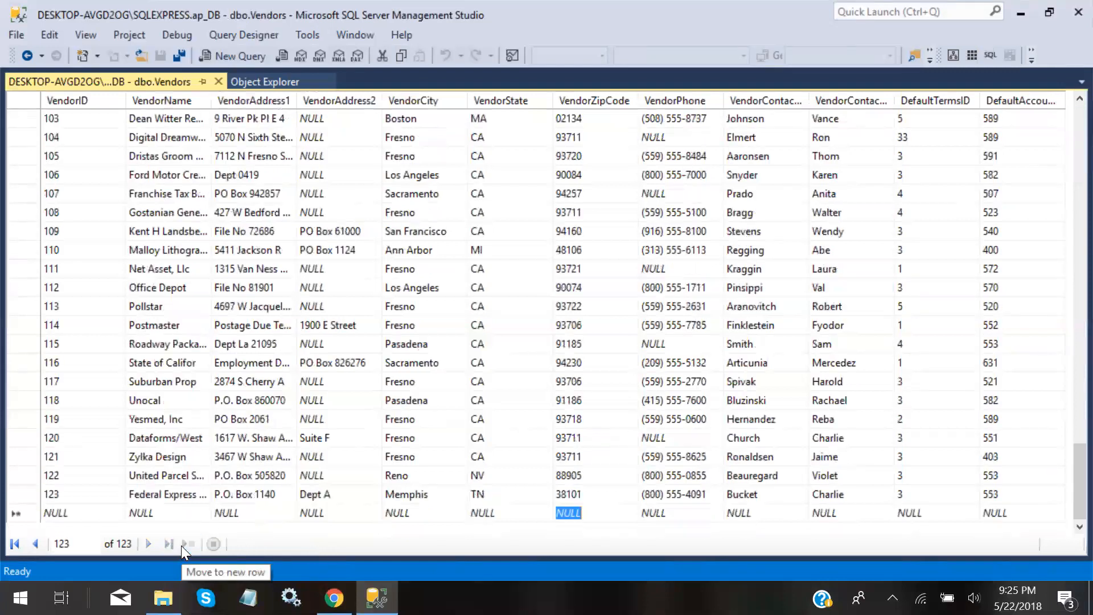
scroll(356, 353, up, 12)
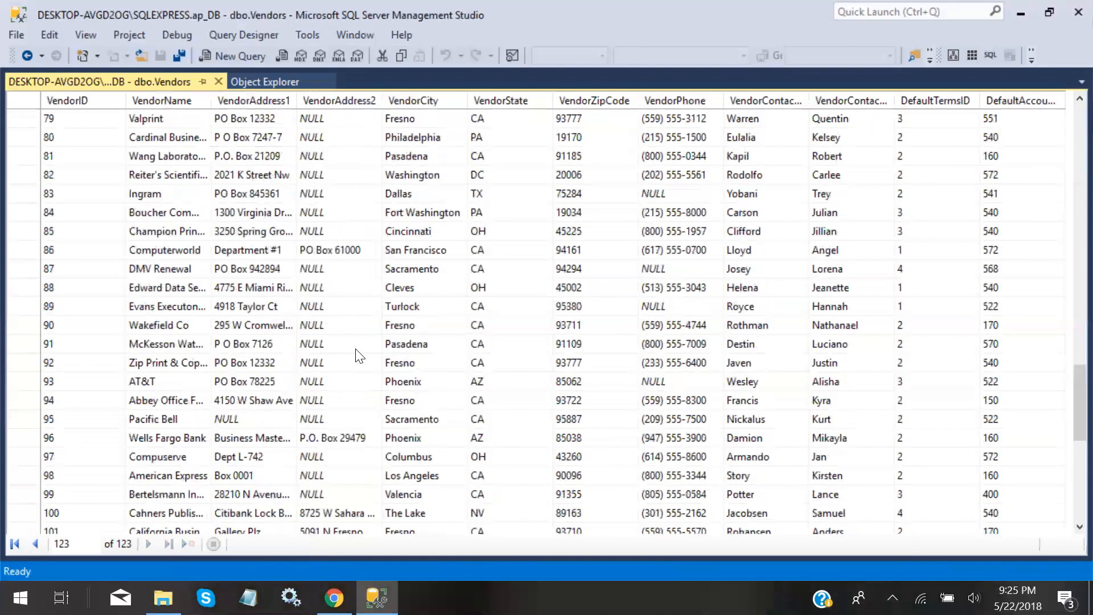
scroll(359, 356, up, 20)
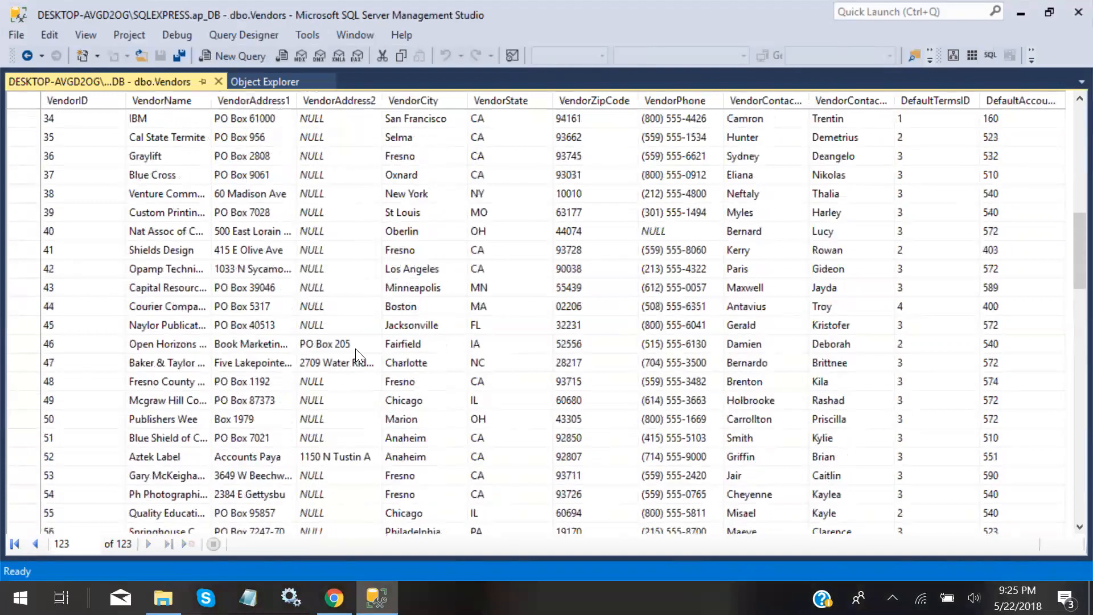
scroll(358, 355, up, 1)
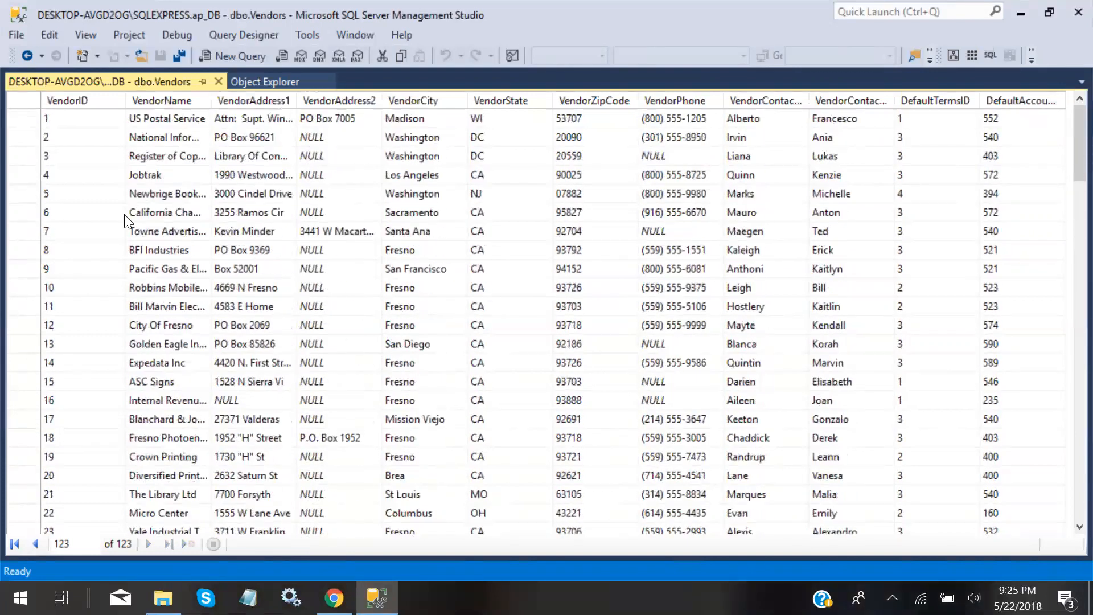
click(70, 218)
click(336, 212)
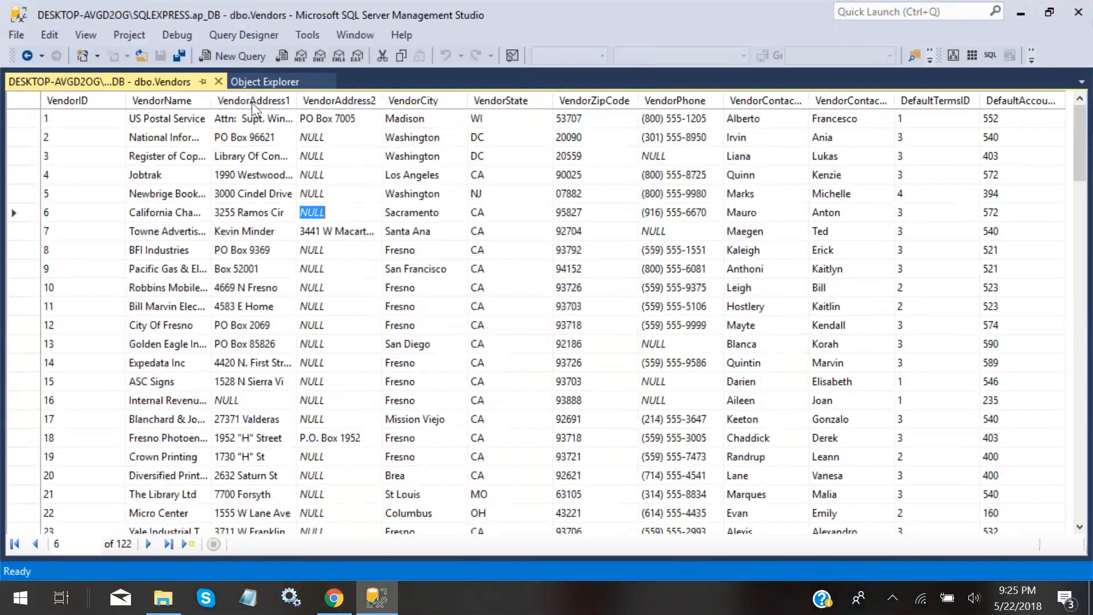
click(218, 81)
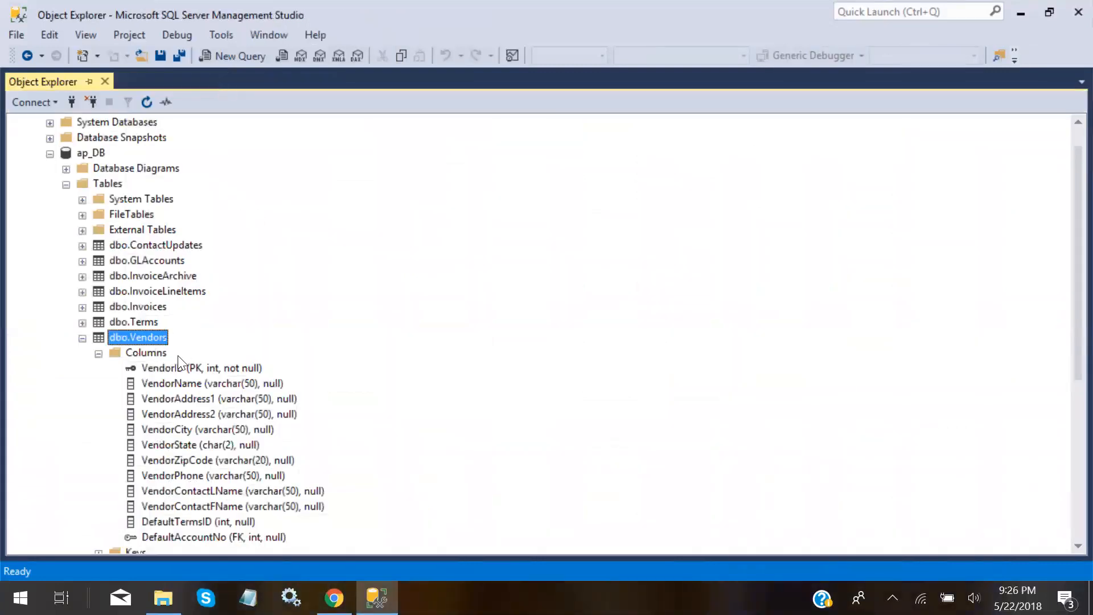
Collapse dbo.Vendors and open dbo.Invoices with Edit Top 200 Rows
click(82, 338)
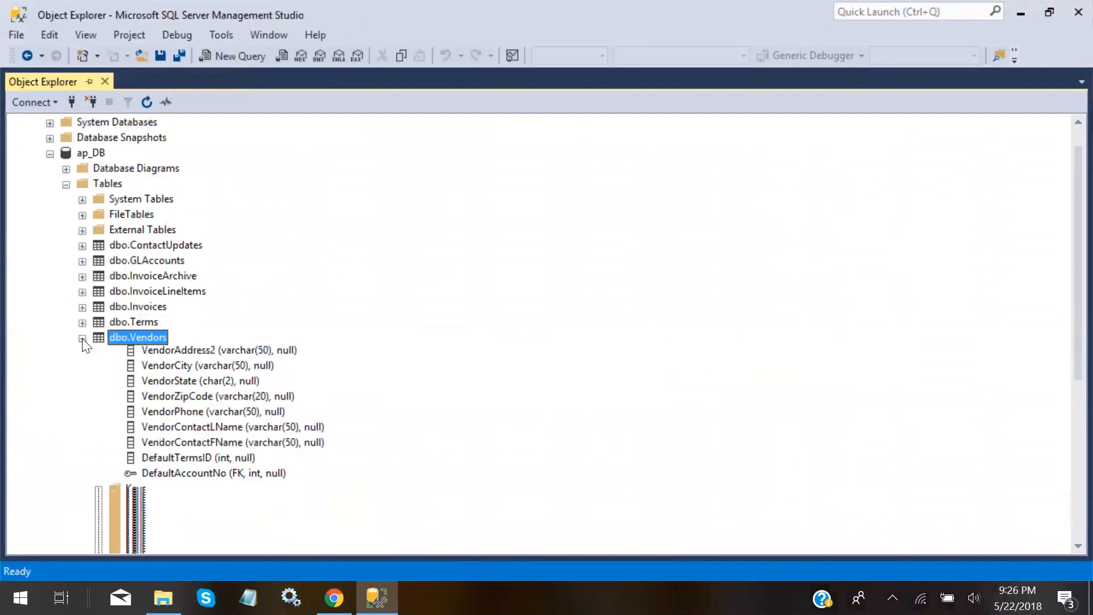
right_click(144, 306)
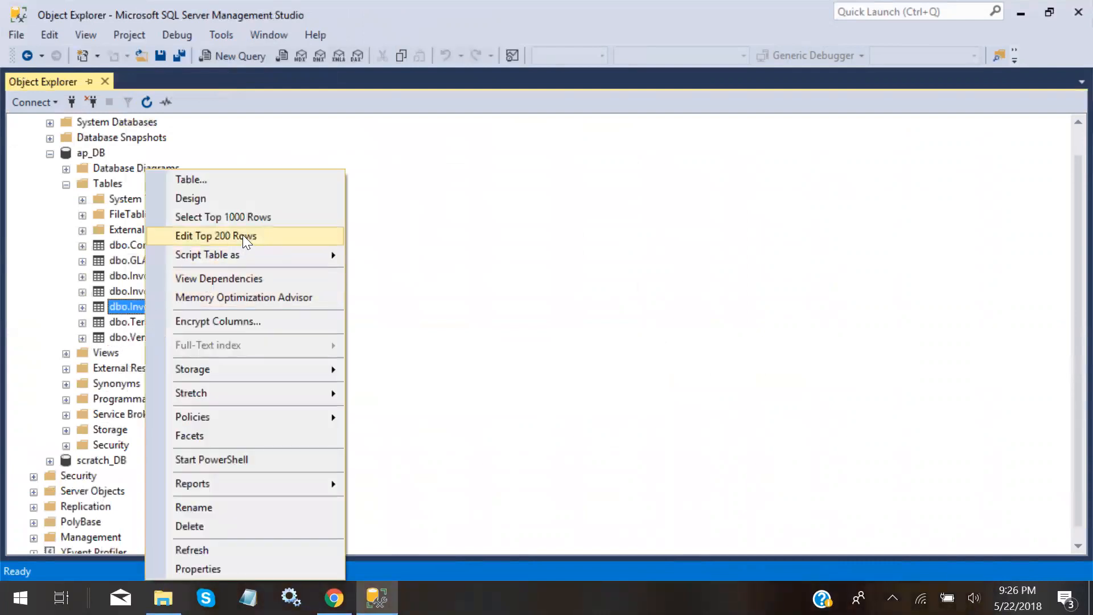
click(243, 234)
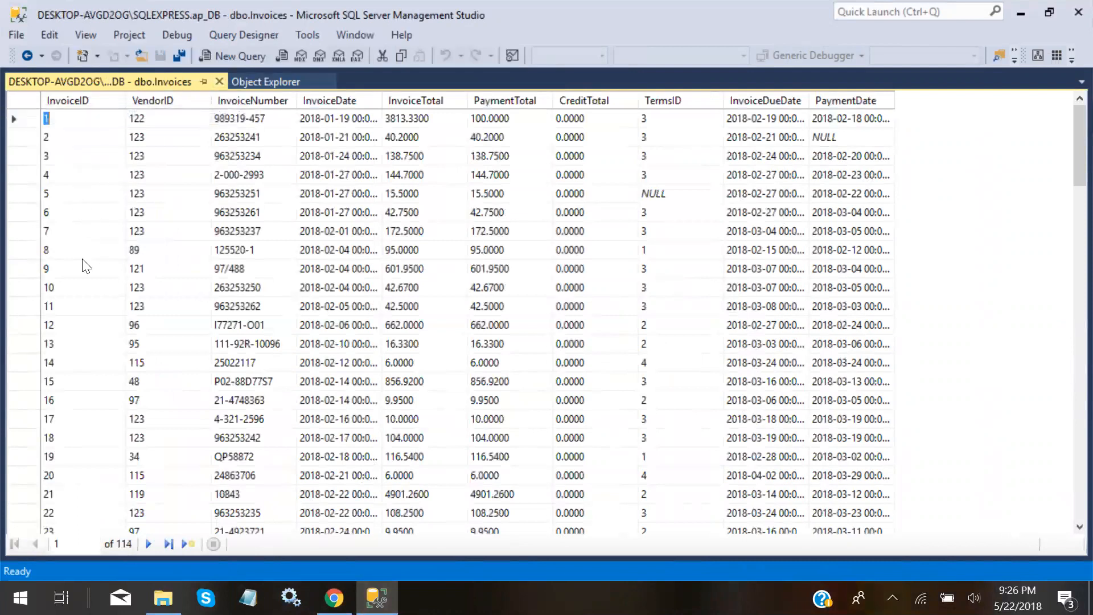
Close the Invoices grid, collapse Tables, and create the diagramming support objects under Database Diagrams
click(218, 82)
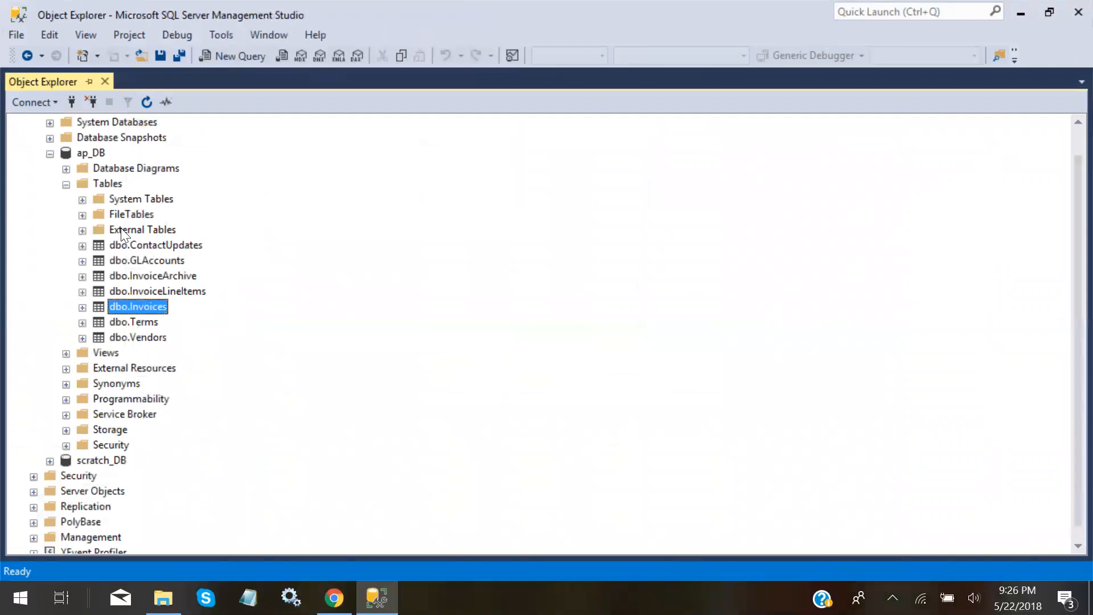
click(66, 185)
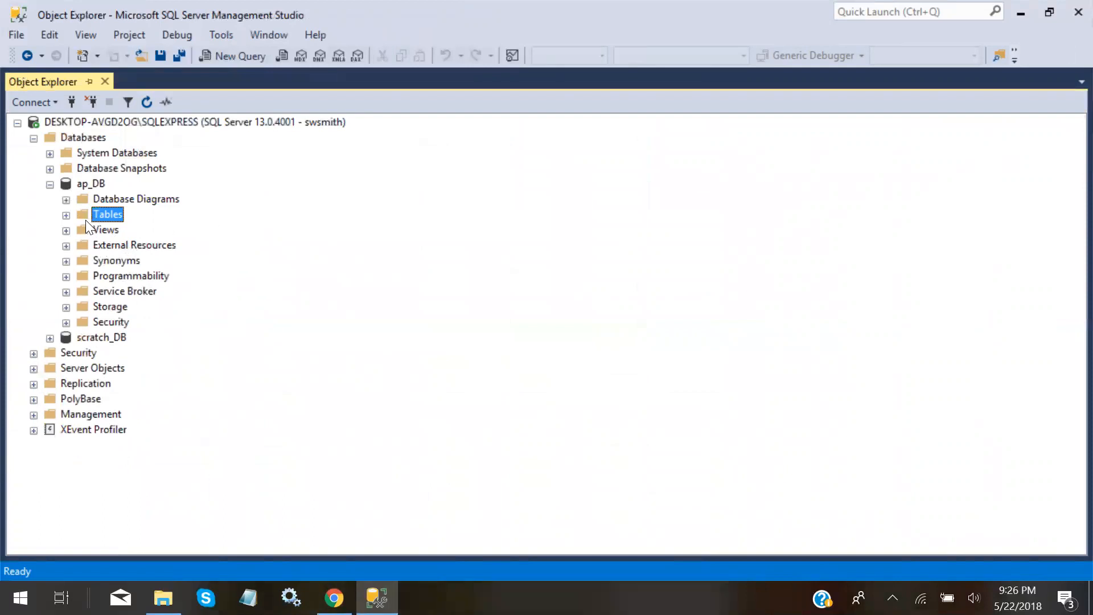
click(66, 199)
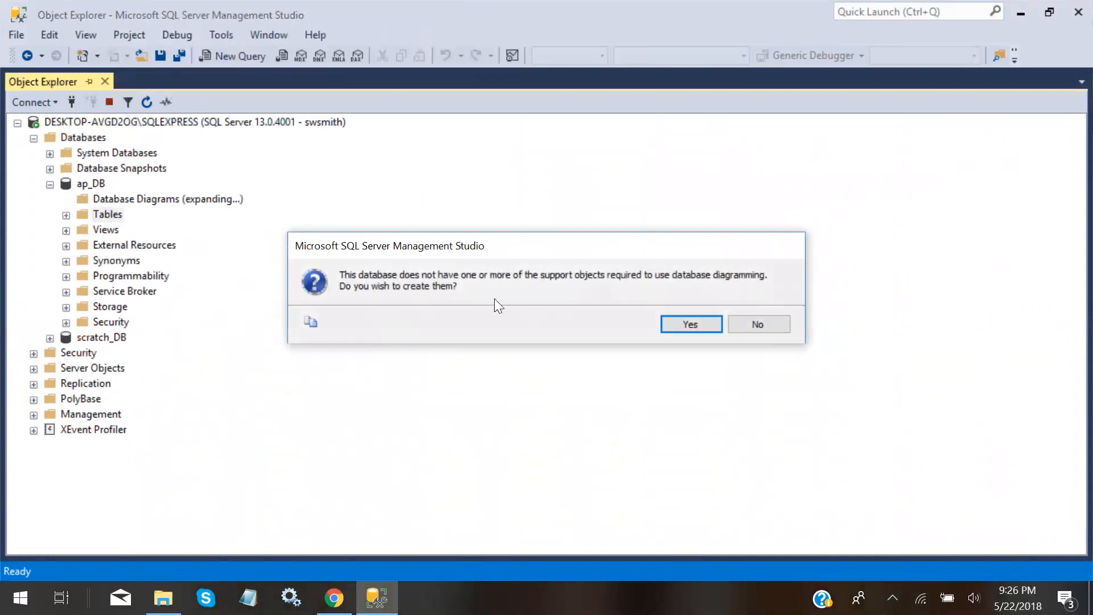
click(694, 326)
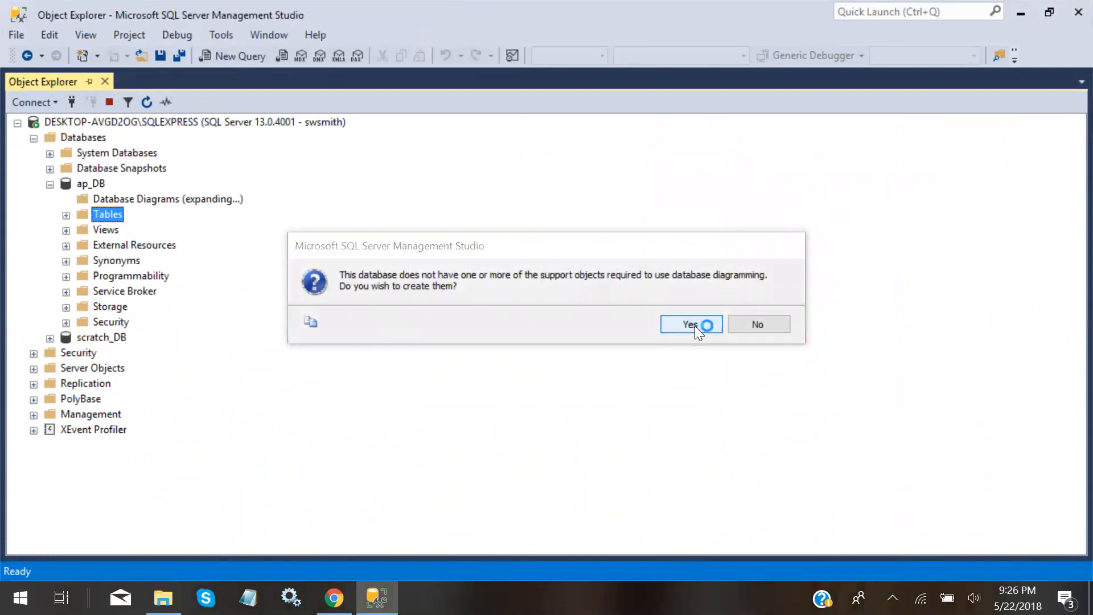
Create a new database diagram containing the Invoices and Vendors tables
right_click(150, 198)
click(203, 215)
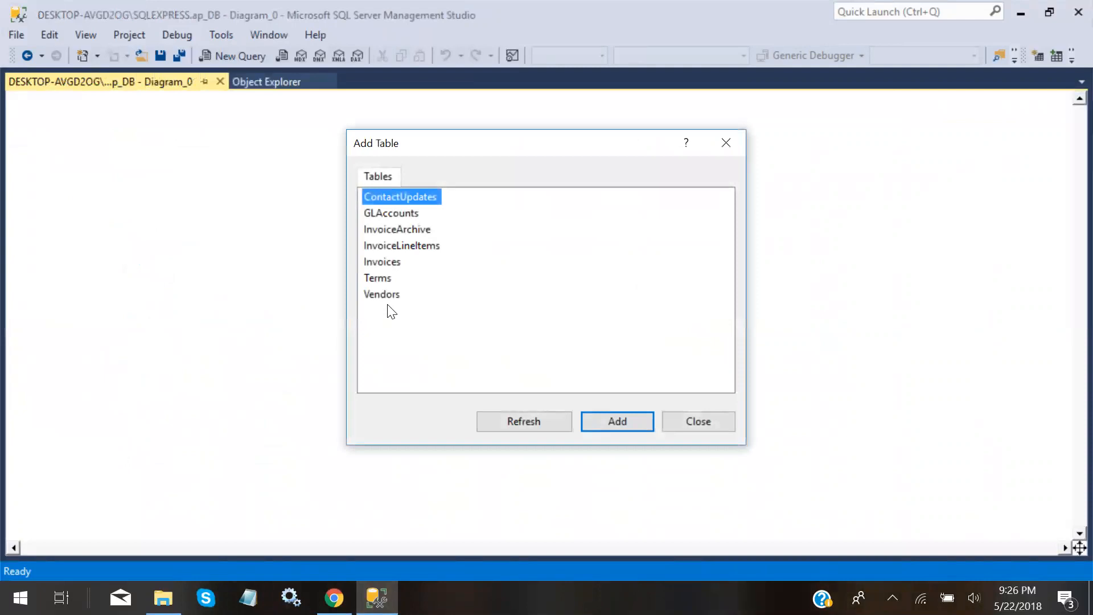
double_click(400, 264)
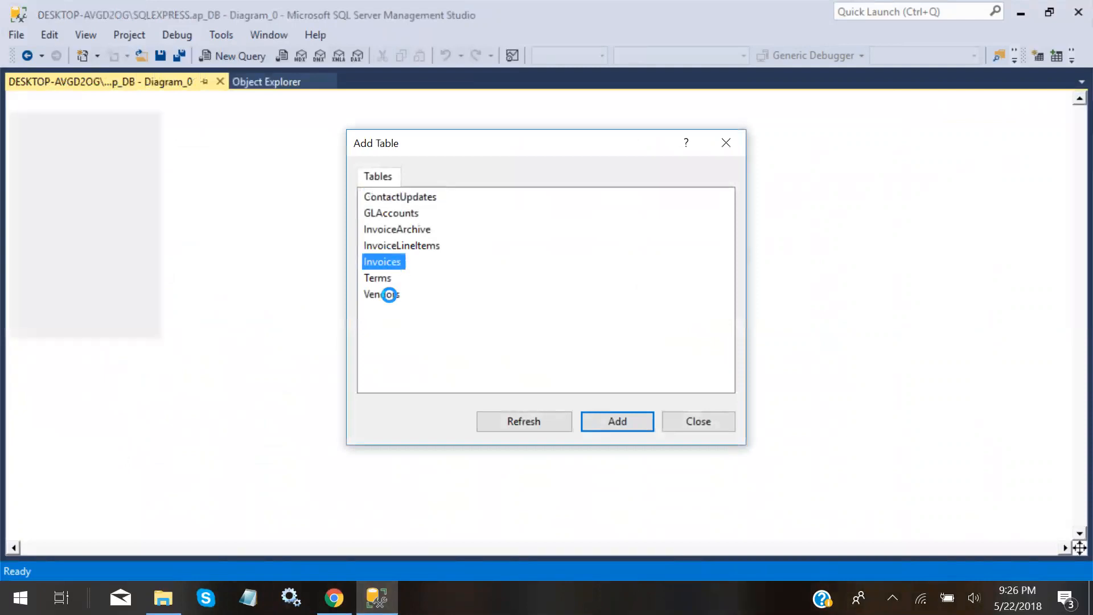
double_click(392, 280)
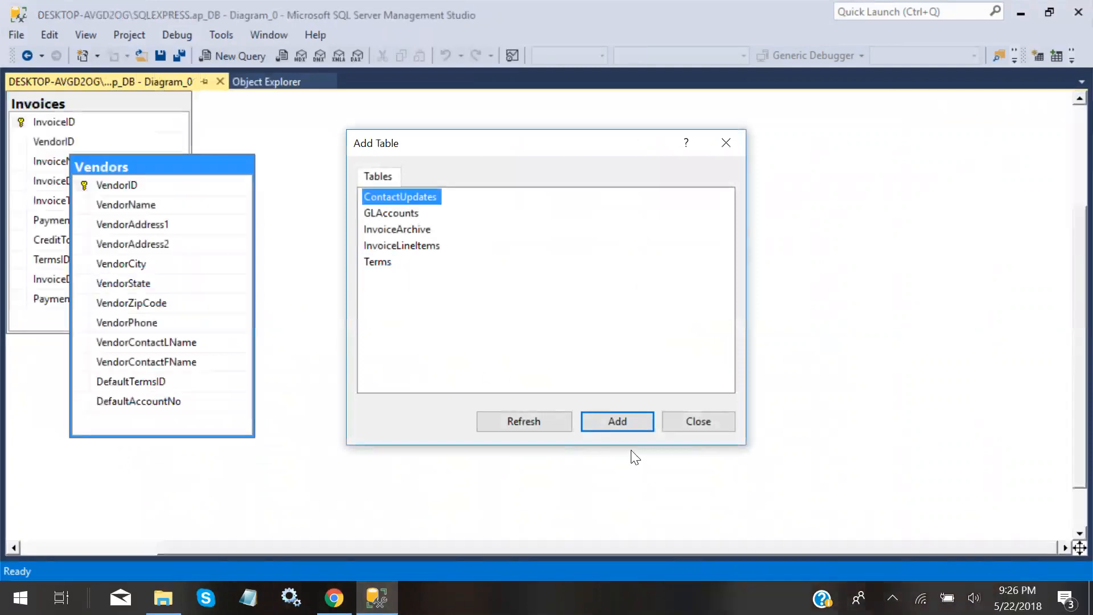
click(667, 422)
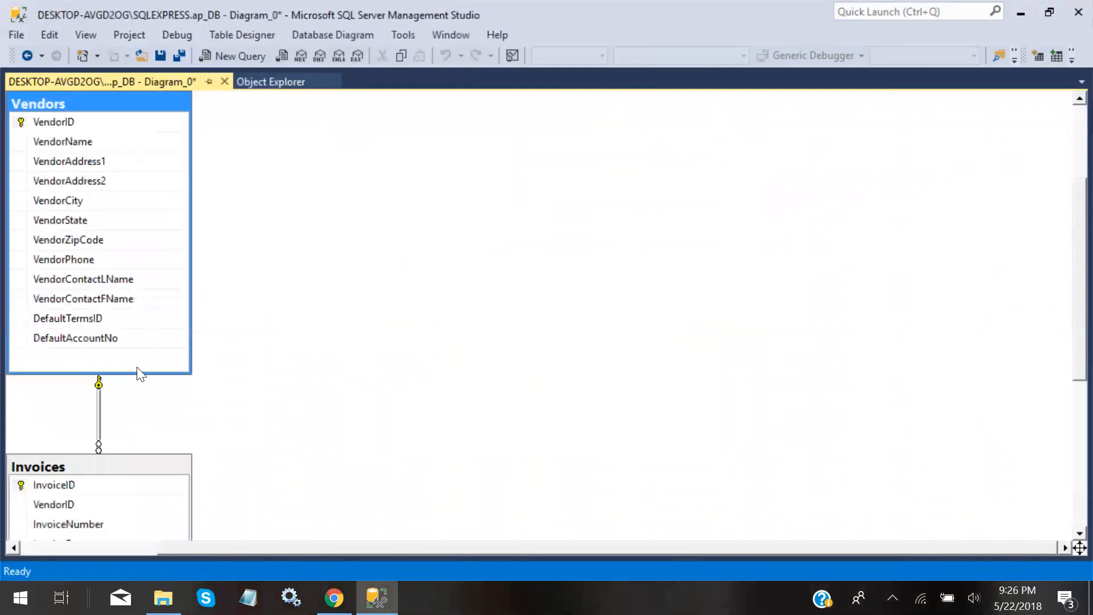
Place Invoices to the right of Vendors, lower Vendors to align, then close Diagram_0 without saving
drag(107, 460, 489, 124)
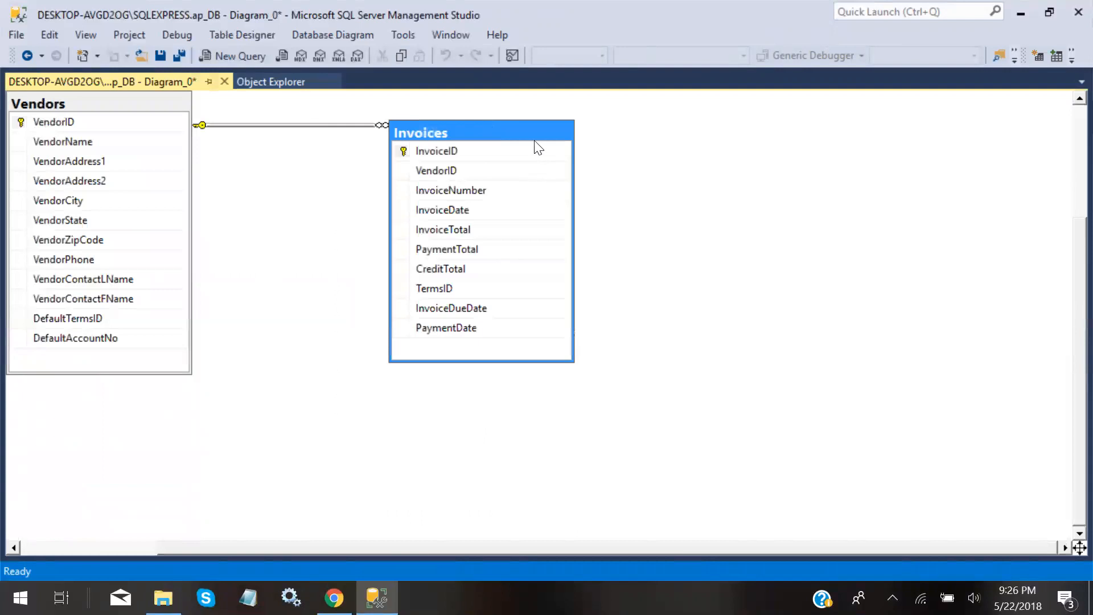
drag(345, 124, 356, 172)
drag(121, 102, 151, 150)
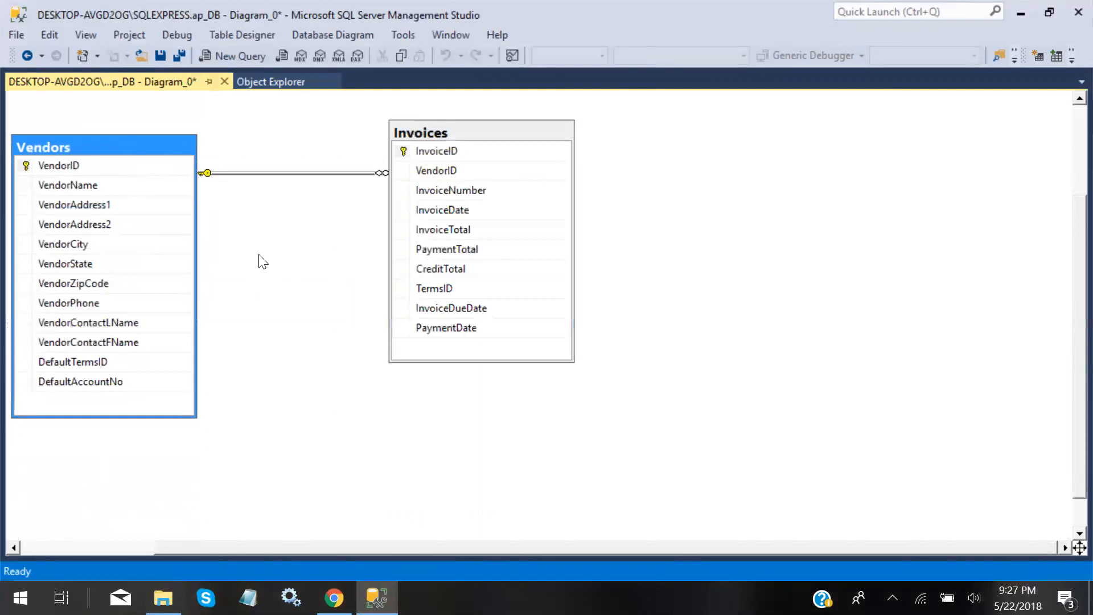
click(473, 135)
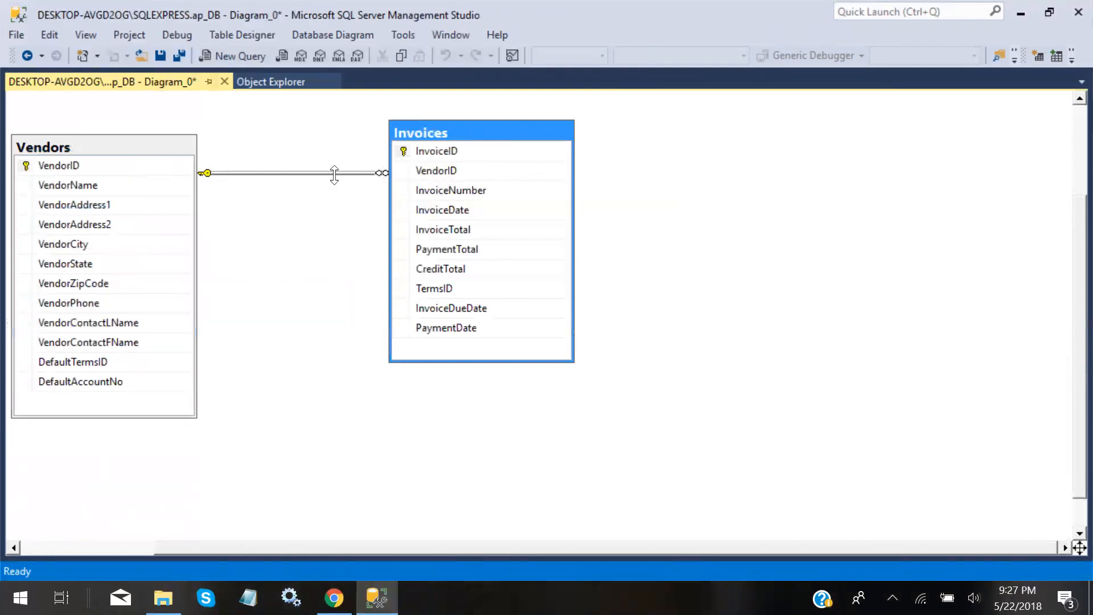
click(106, 167)
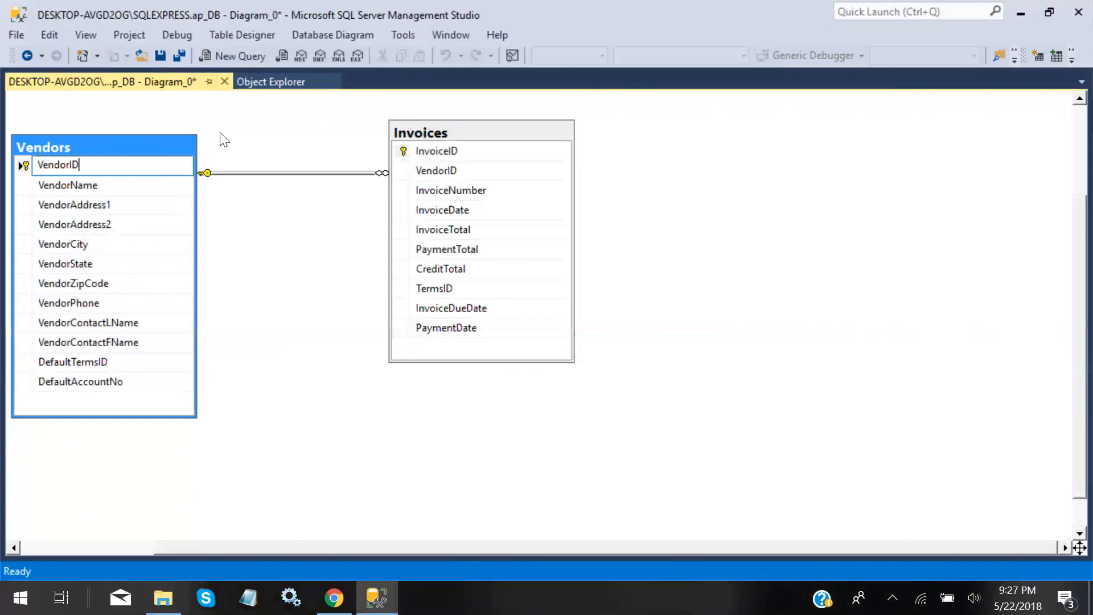
click(224, 81)
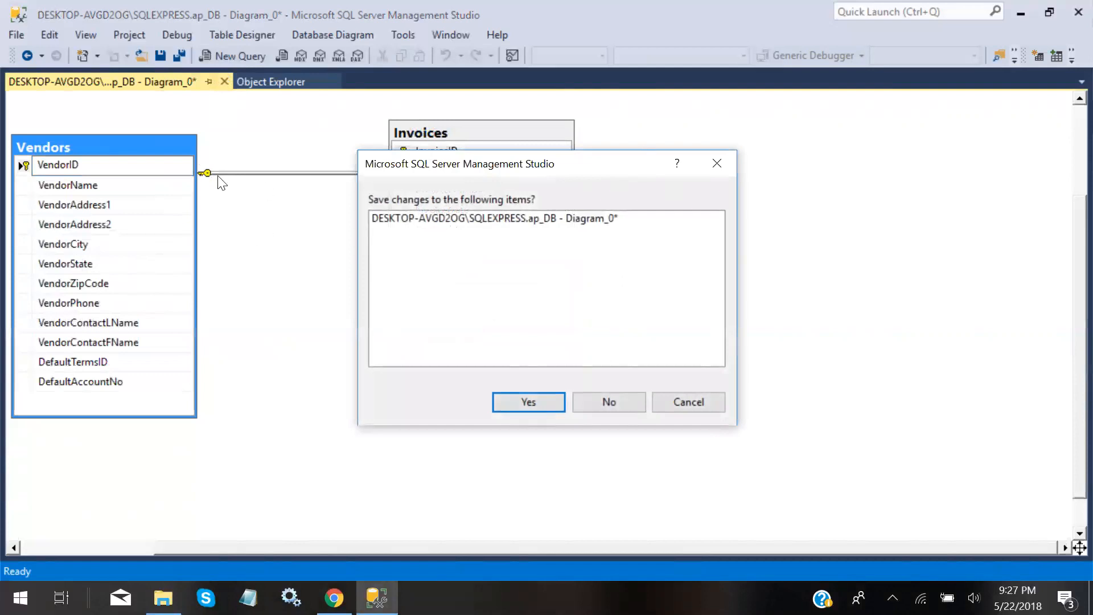
click(594, 402)
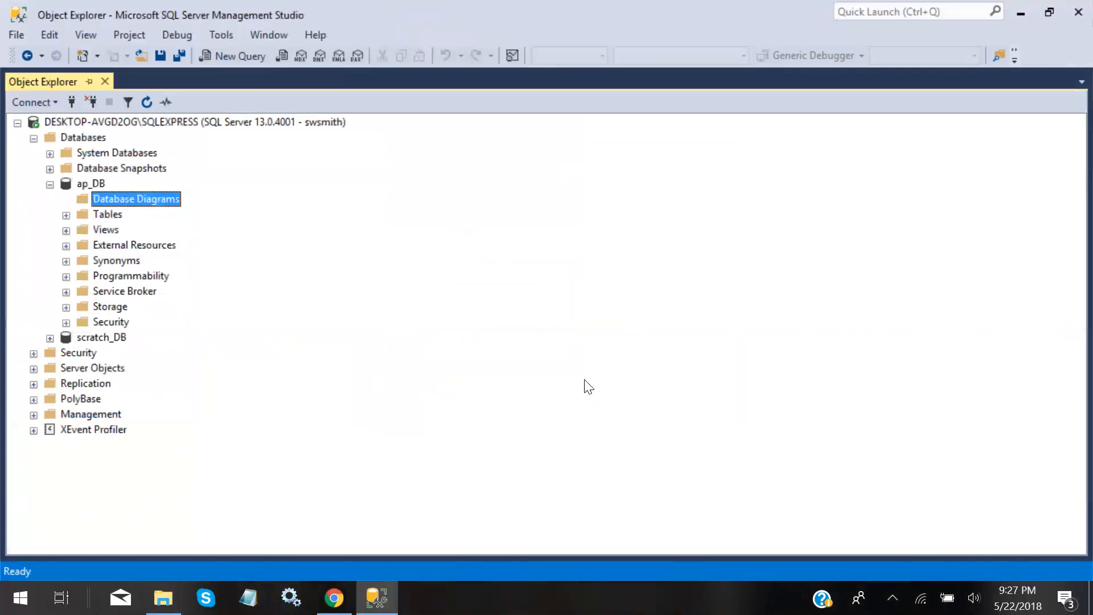
In a new query window, write a '--' comment with the author's name, then USE ap_DB; below it
click(239, 56)
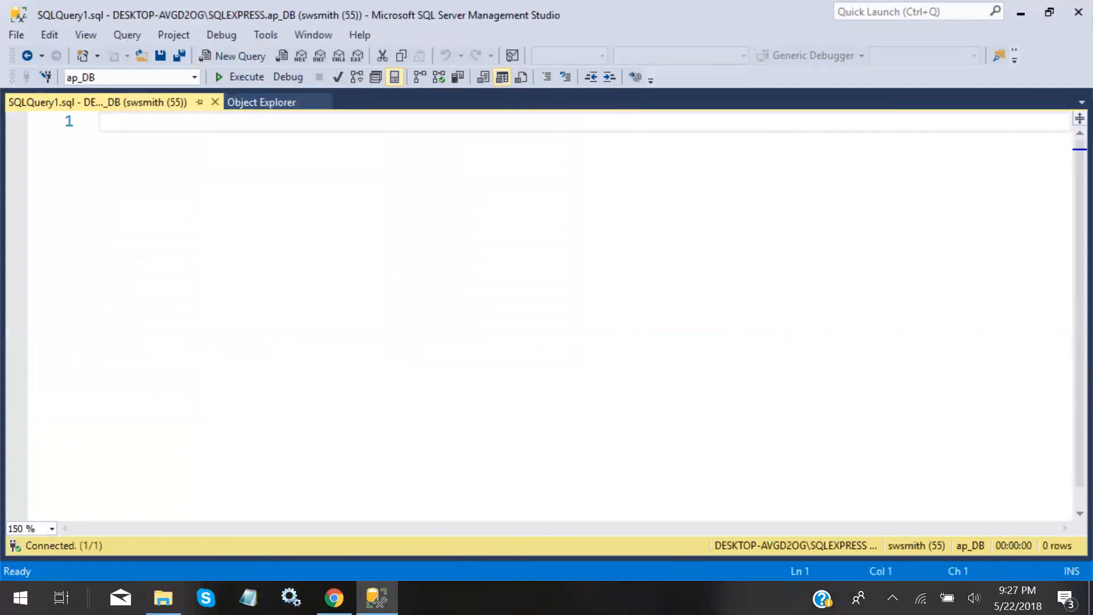
text(-- )
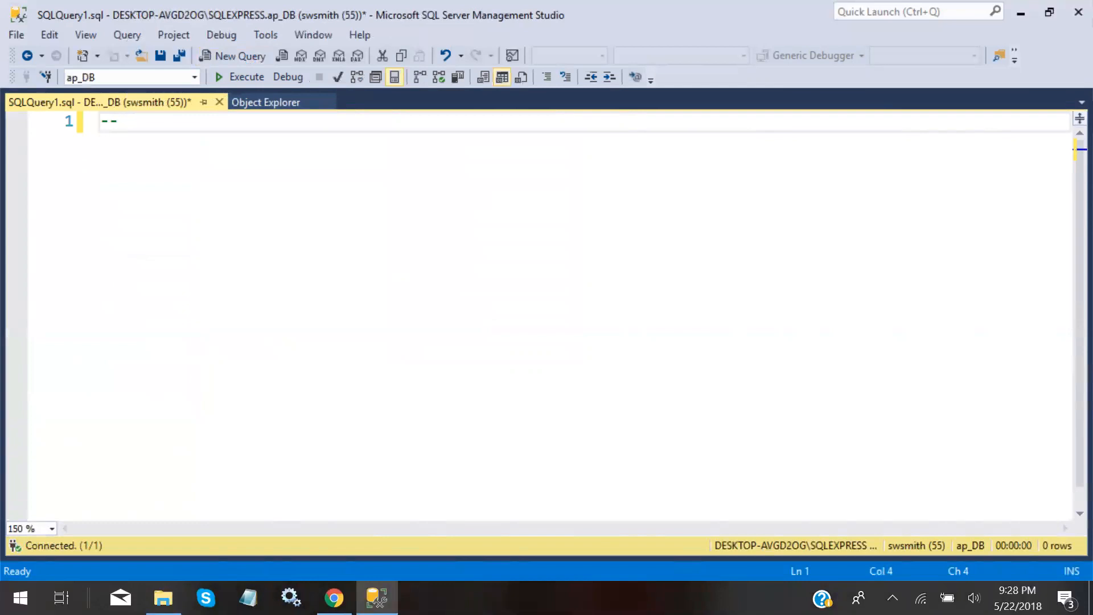
text(Steven Smith)
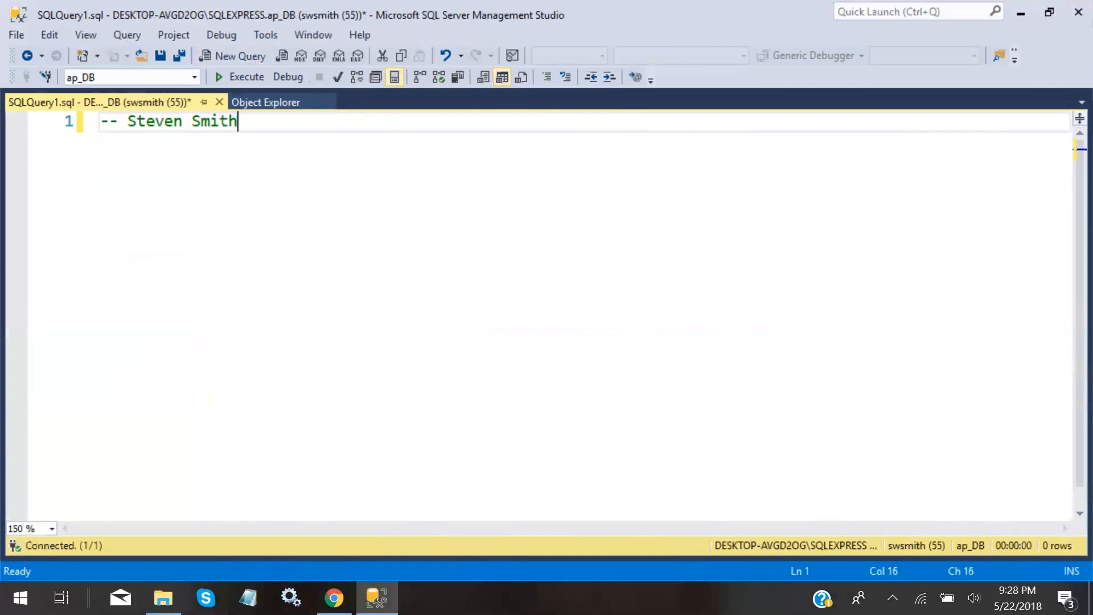
key(Return)
key(Return)
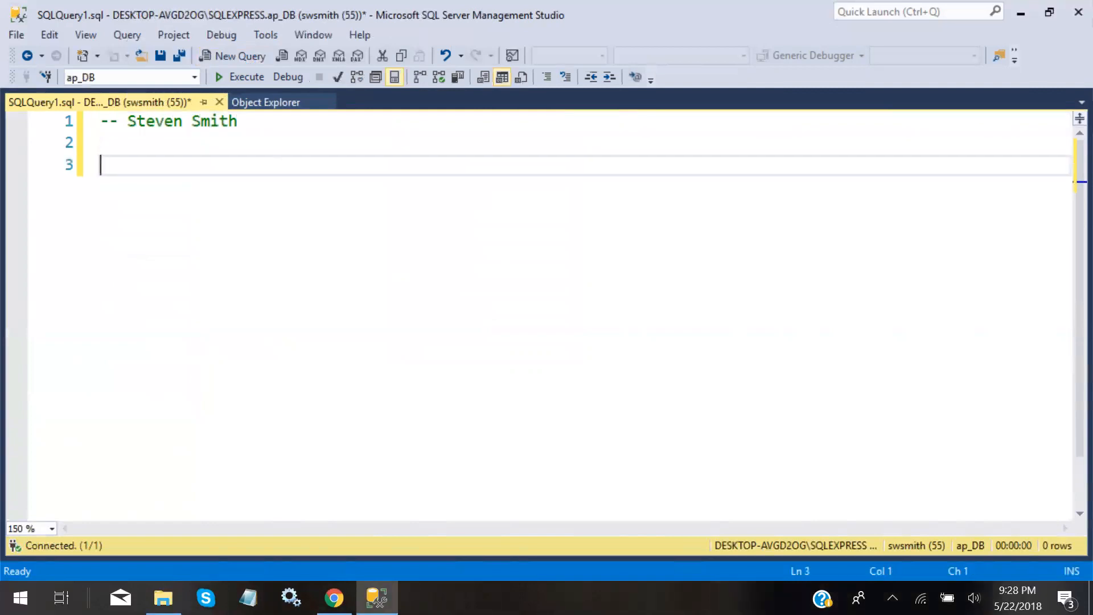
text(USE ap_D)
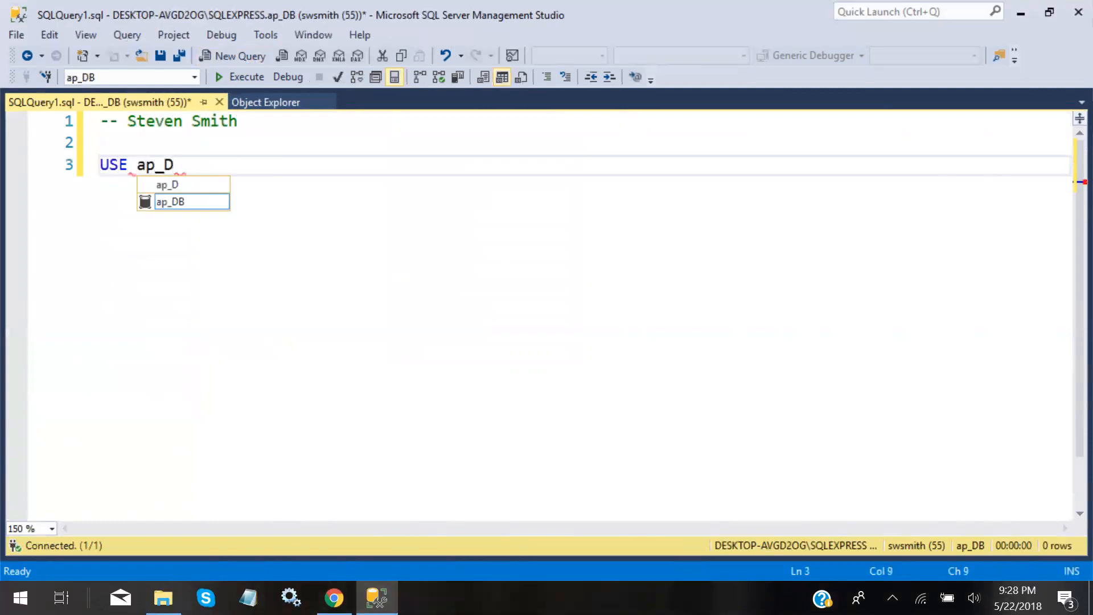
text(B)
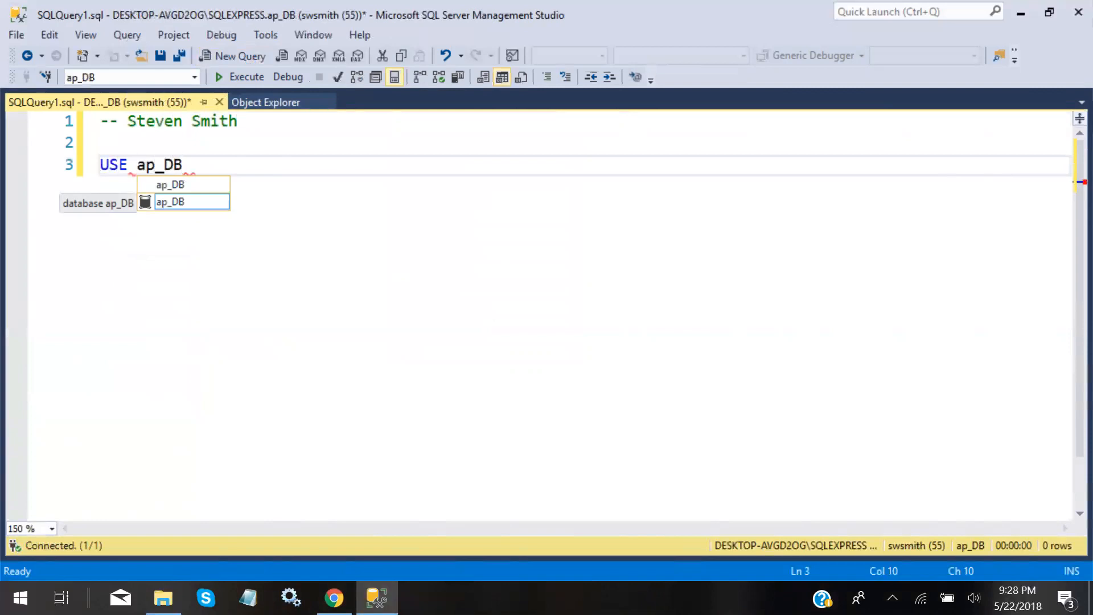
text(;)
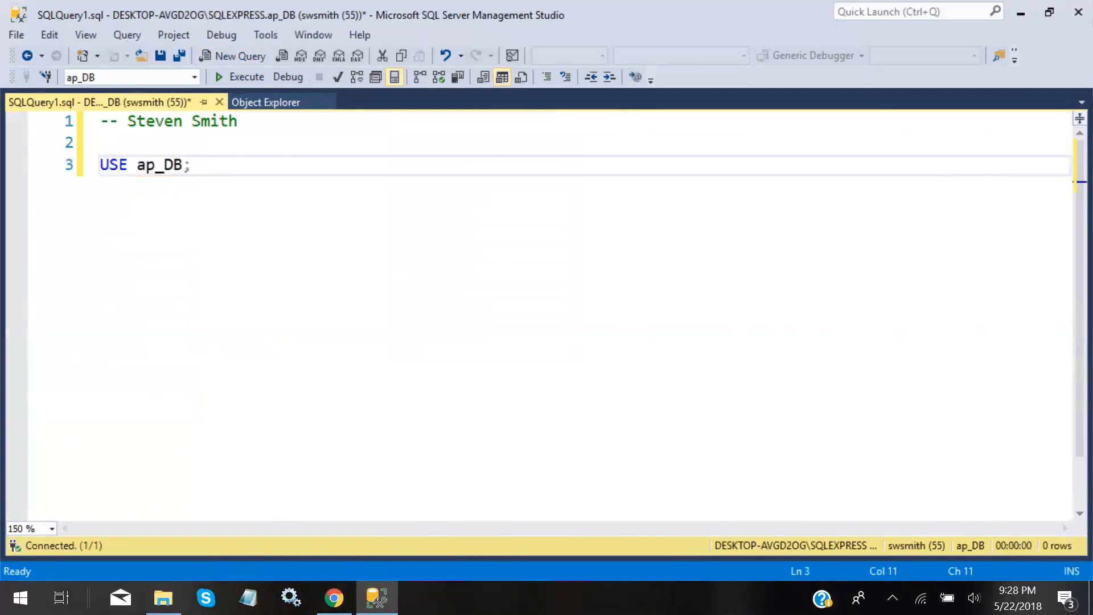
drag(183, 166, 192, 165)
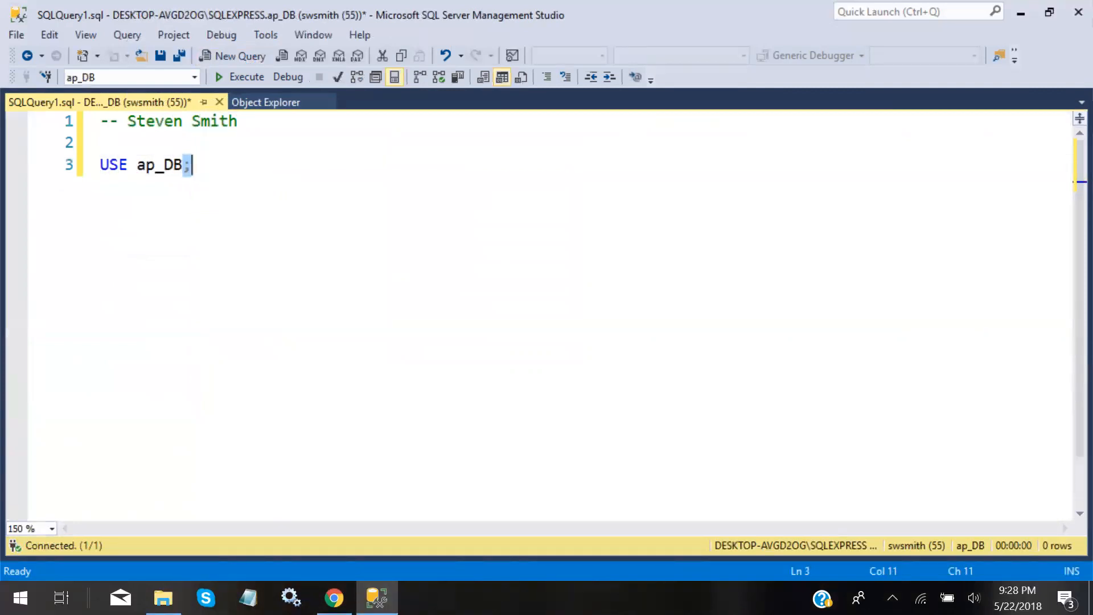
click(193, 166)
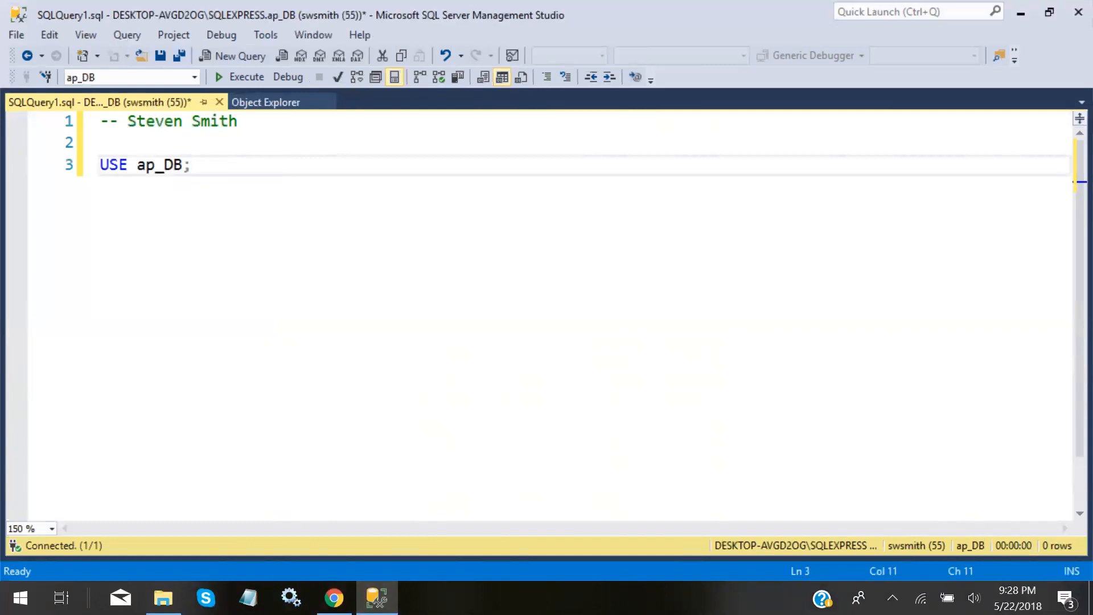
key(Return)
key(Return)
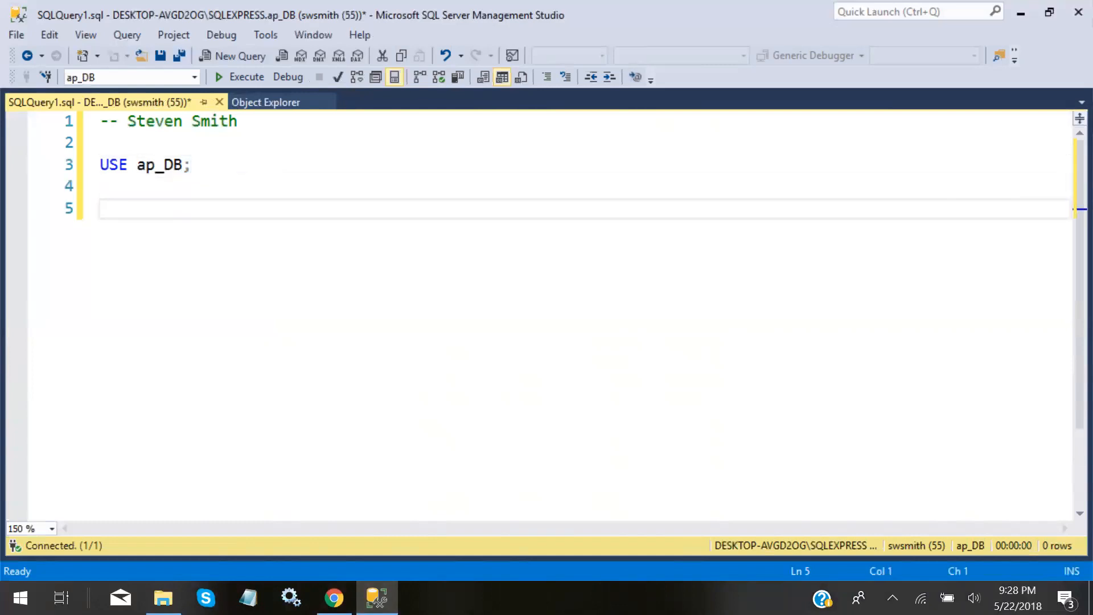
Type SELECT vendorID, vendorName with FROM vendors; on the next line
text(SELECT)
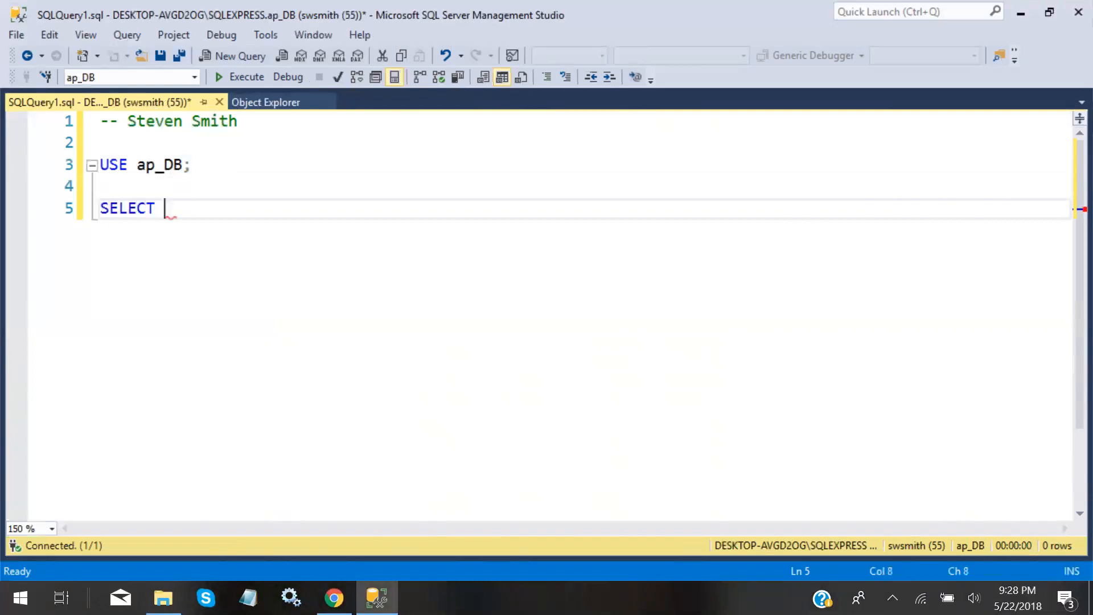
text( vendorID)
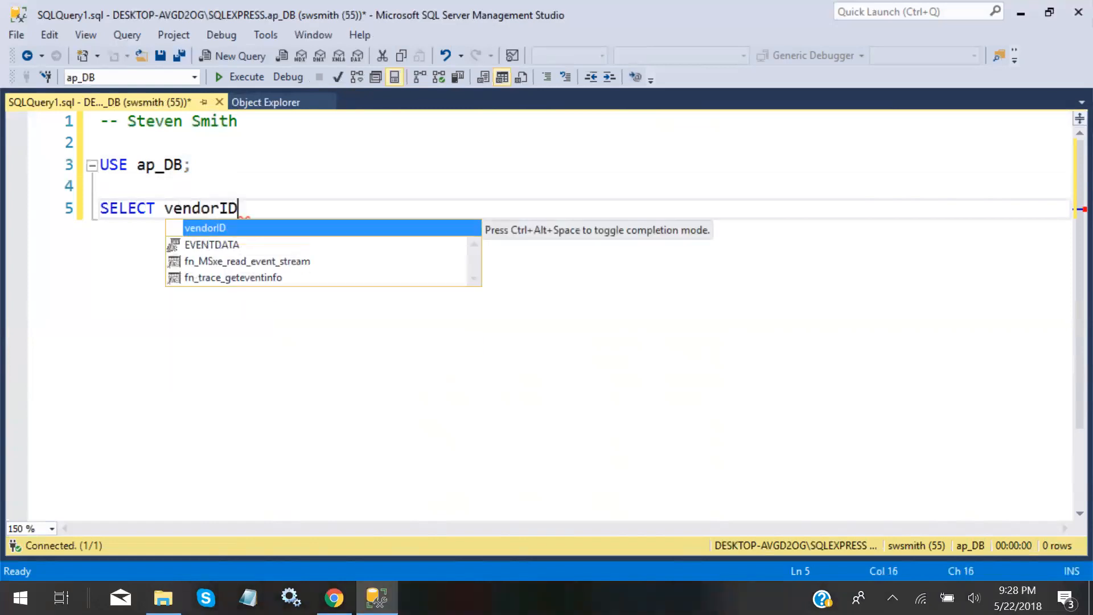
text(, )
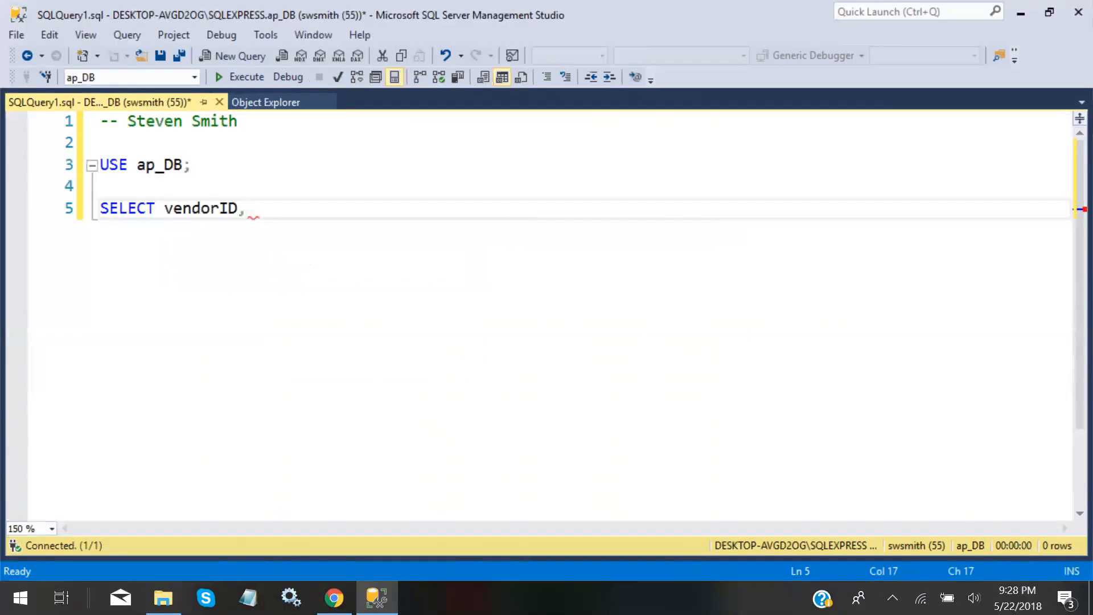
text(vendor)
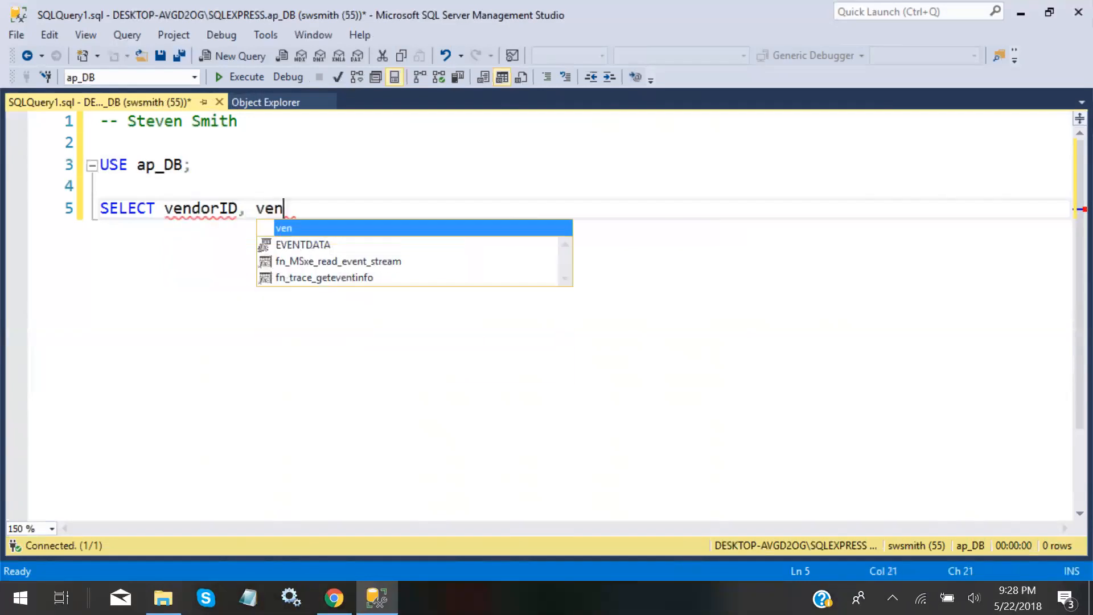
text(Name)
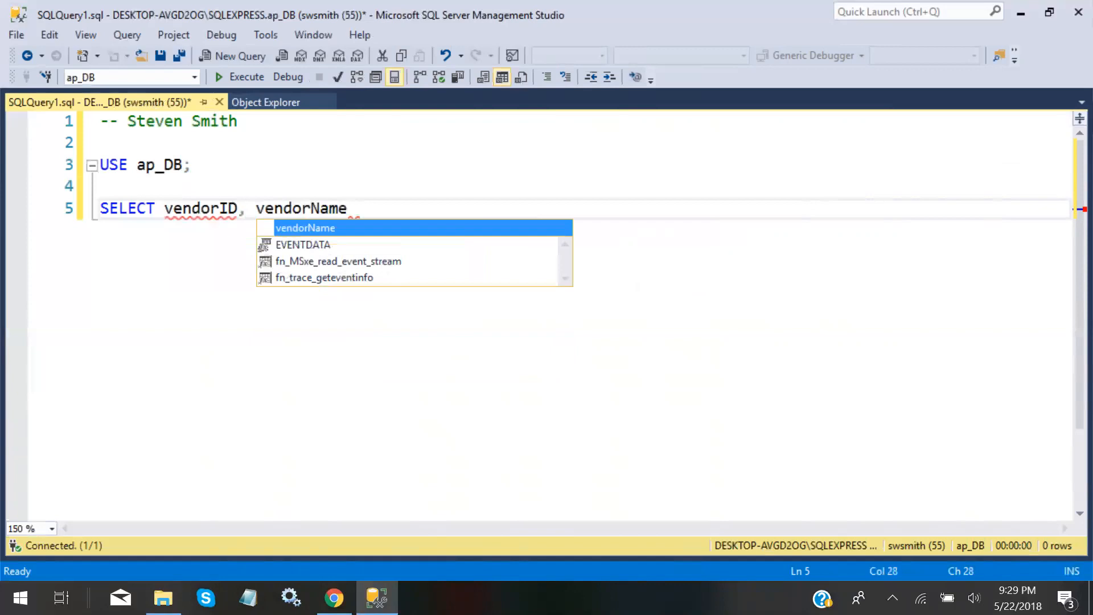
key(Escape)
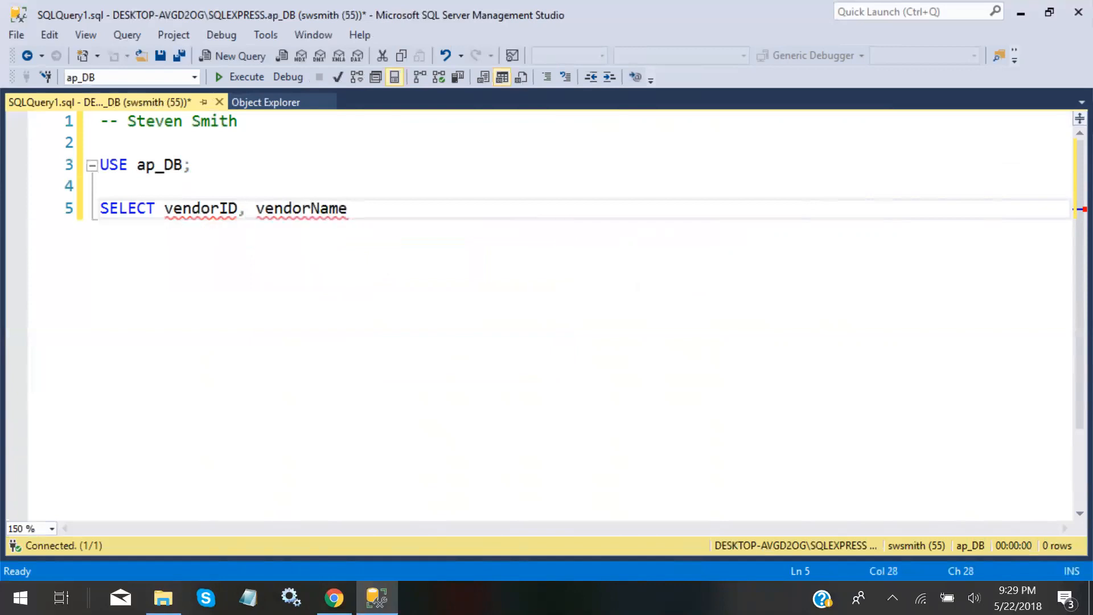
key(Return)
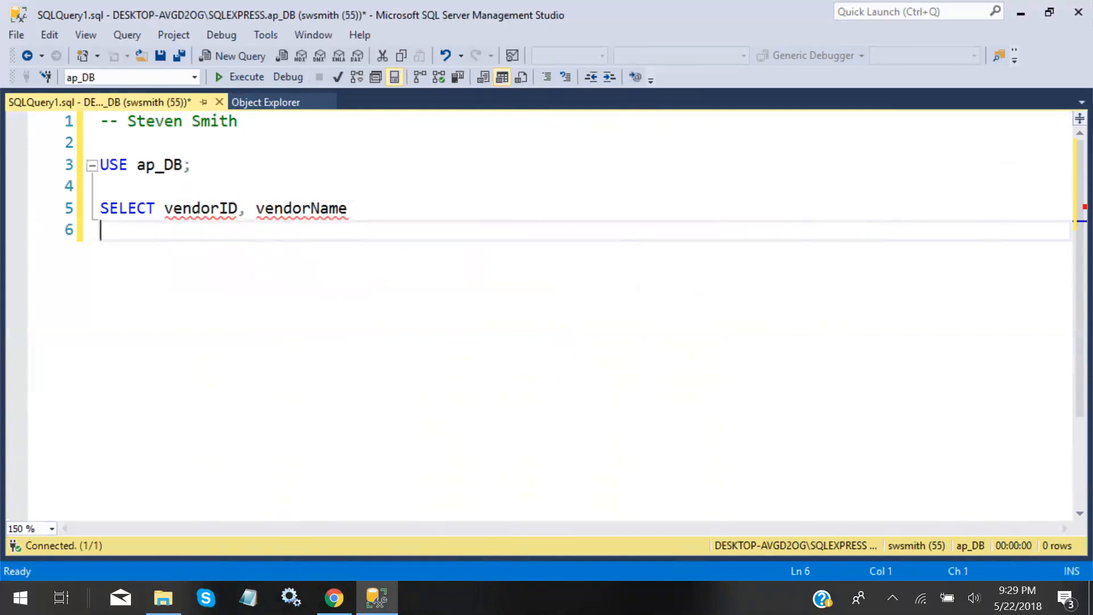
text(FROM vendors)
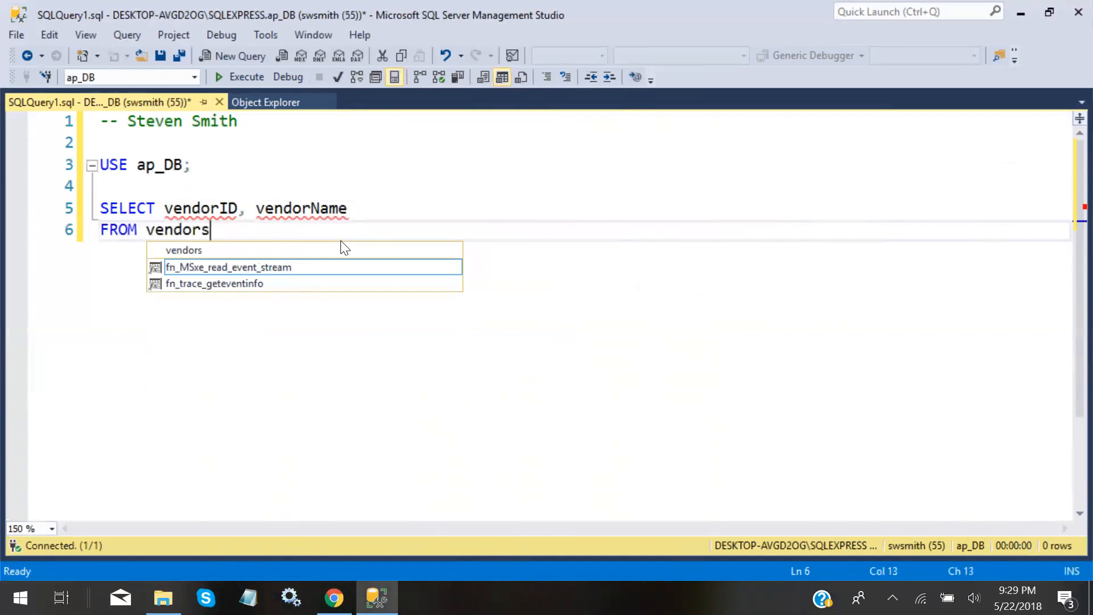
text(;)
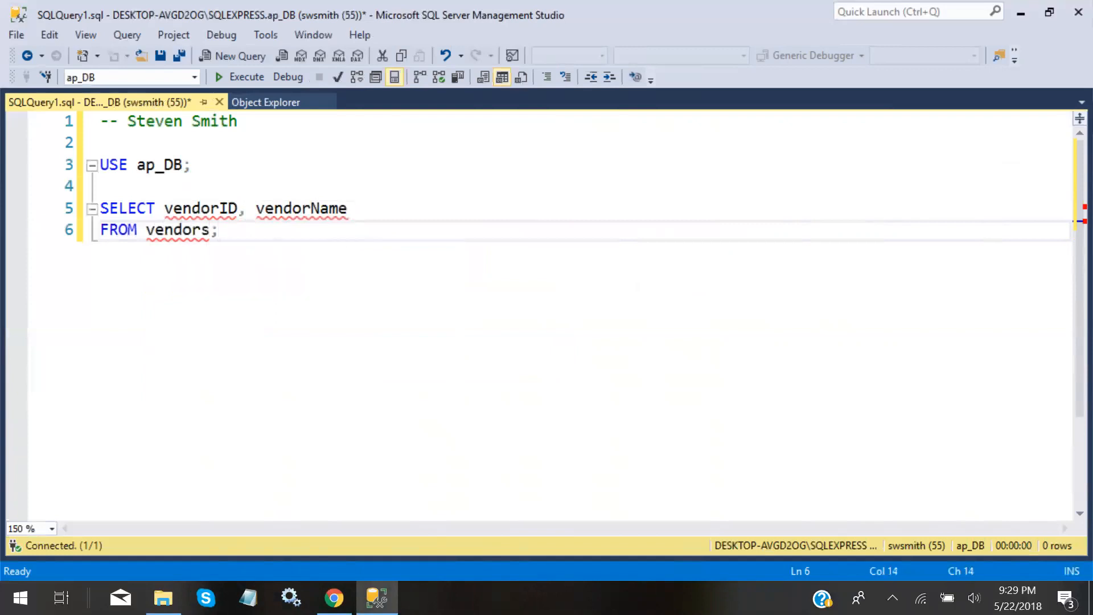
Execute USE ap_DB; on its own, then run the whole script to list the 122 vendors
key(Up)
key(Up)
key(Up)
key(shift+Left)
key(shift+Left)
key(shift+Left)
key(shift+Left)
key(shift+Left)
key(shift+Left)
key(shift+Left)
key(shift+Left)
key(shift+Left)
key(shift+Left)
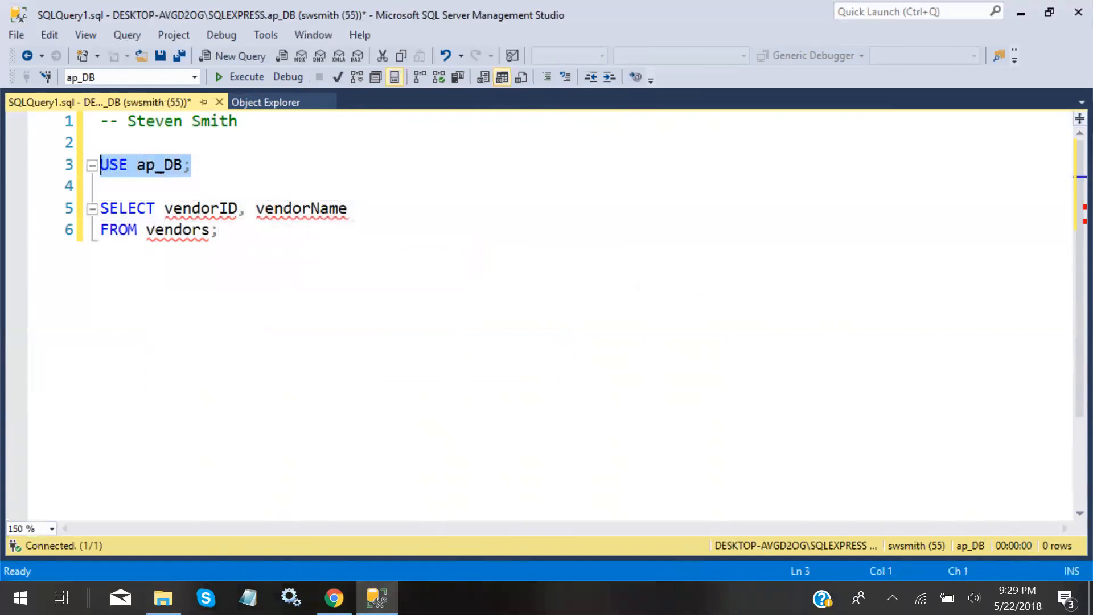
click(259, 76)
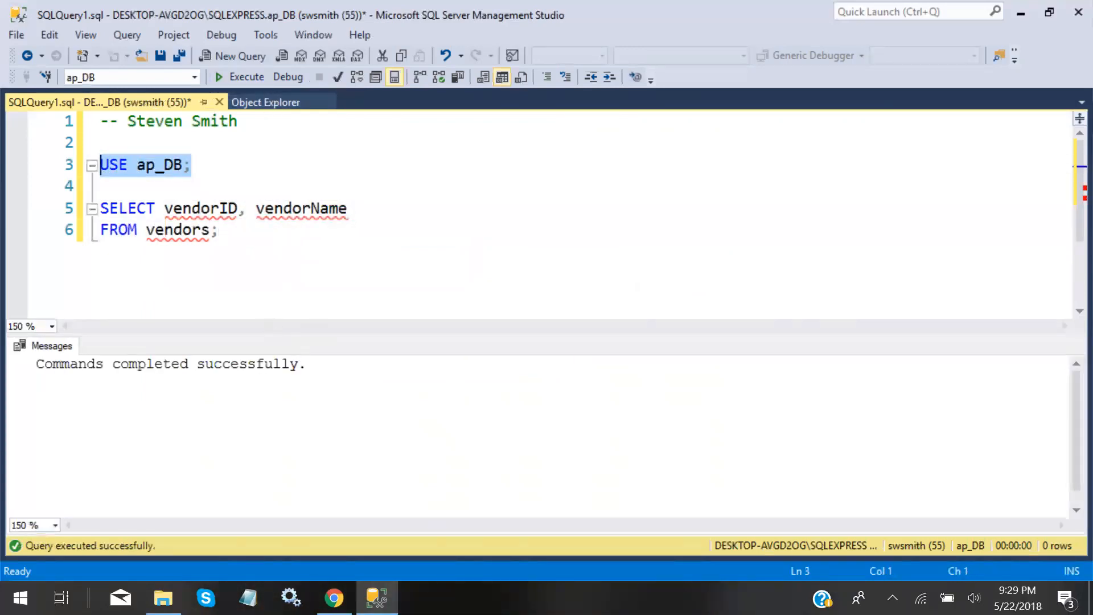
drag(219, 229, 211, 230)
click(220, 230)
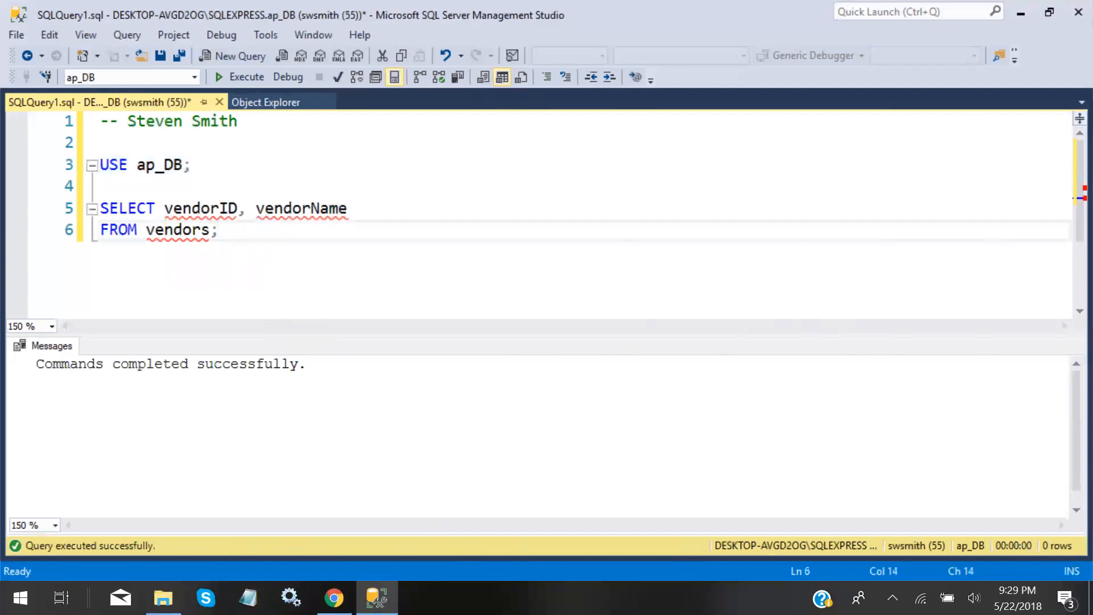
drag(220, 230, 99, 164)
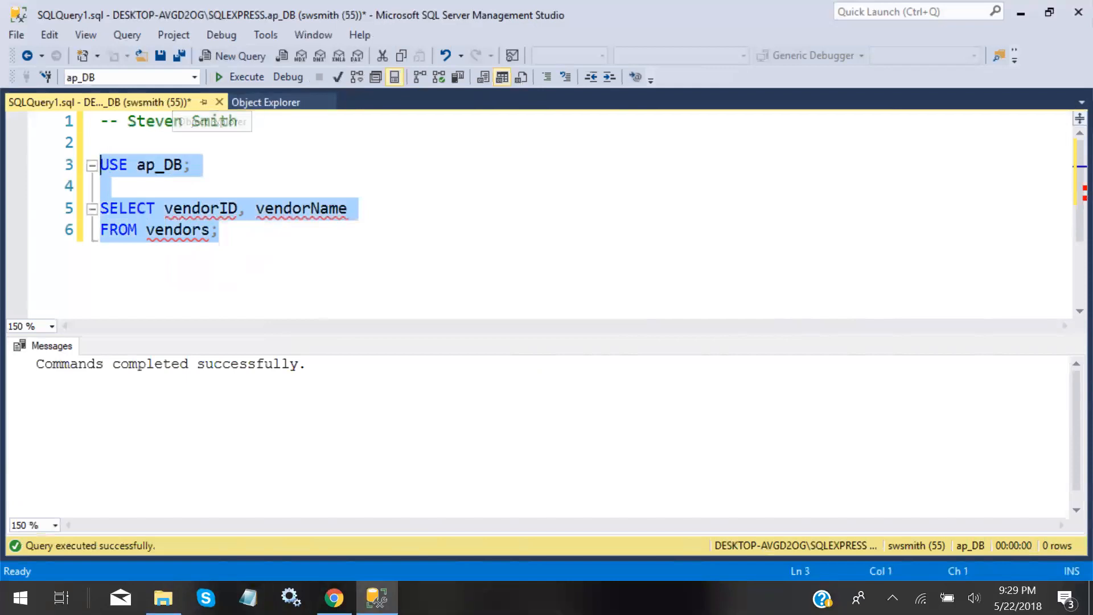
click(245, 143)
click(256, 81)
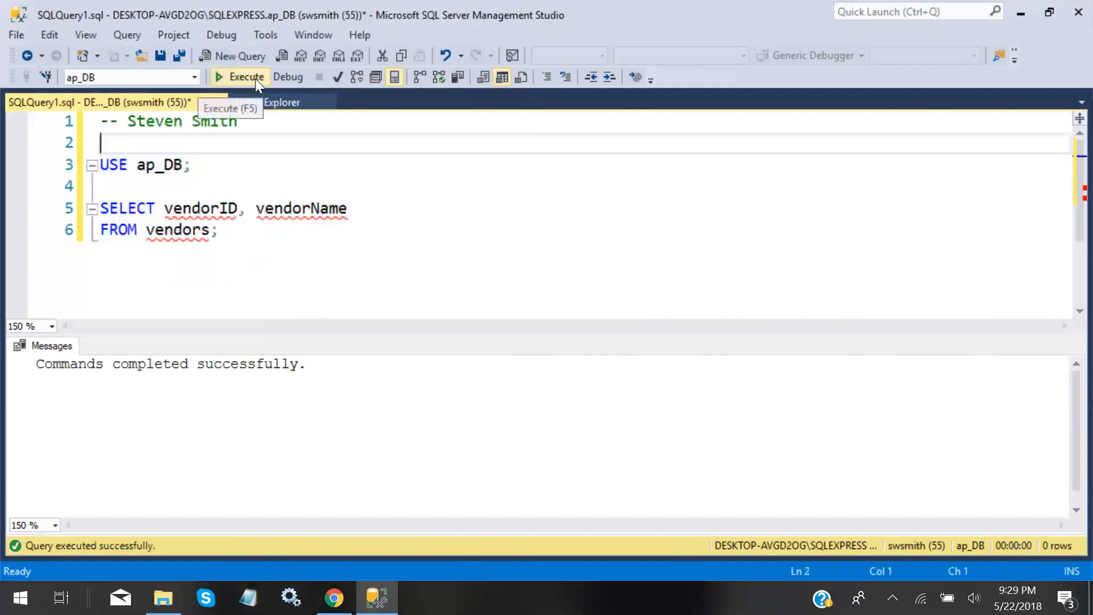
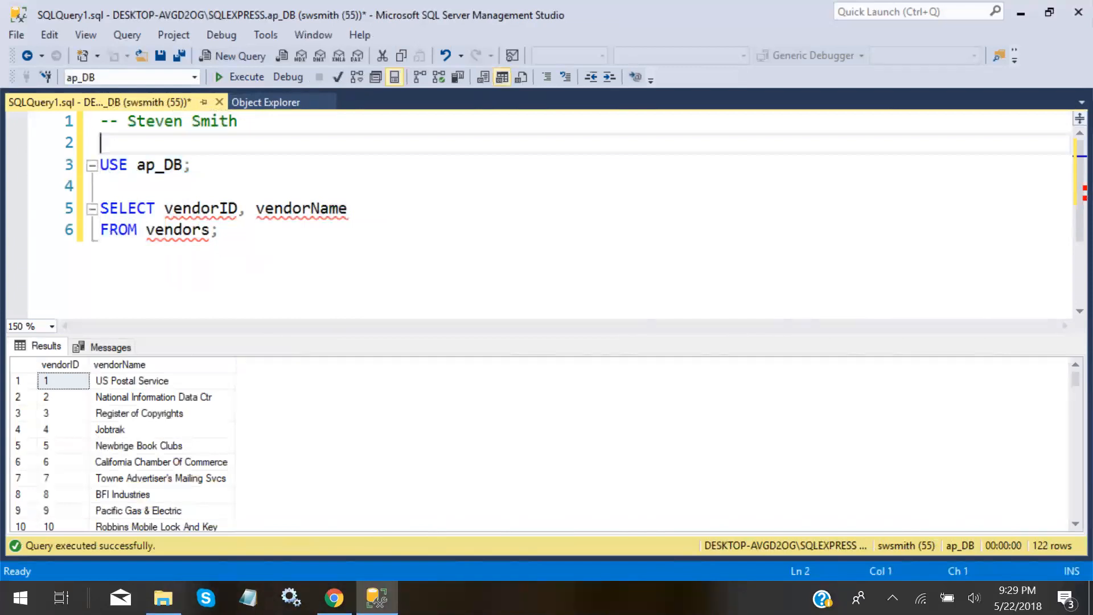
click(321, 208)
key(Down)
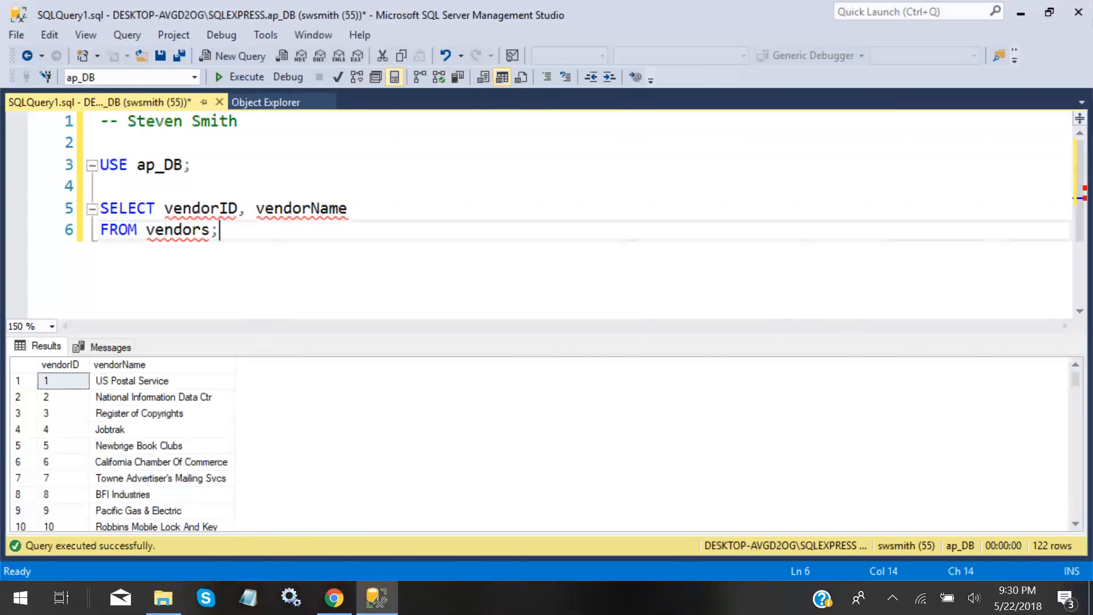
double_click(136, 209)
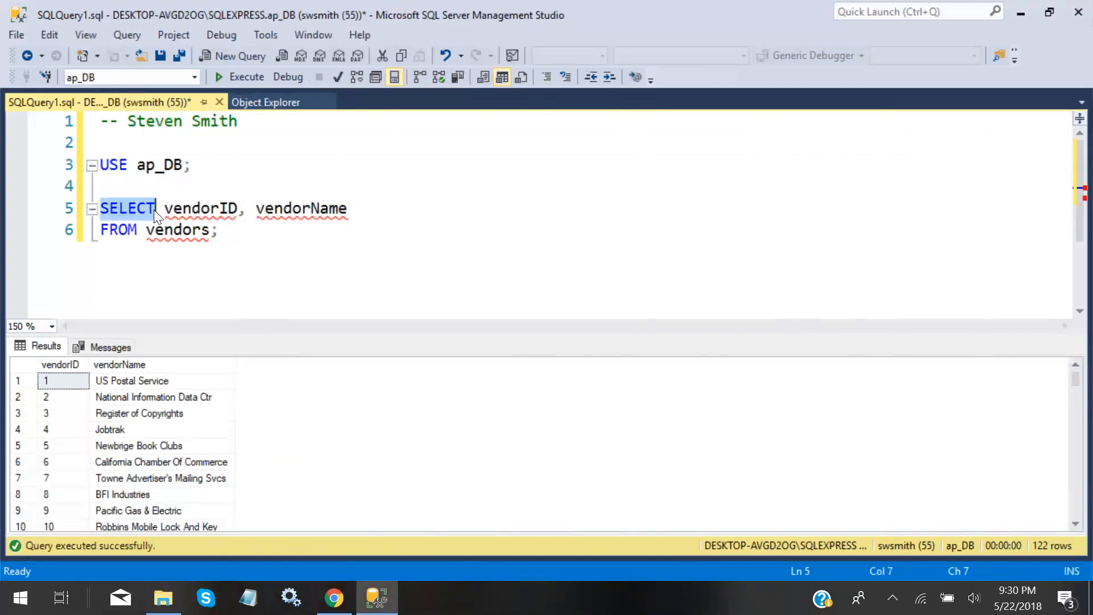
drag(192, 210, 239, 209)
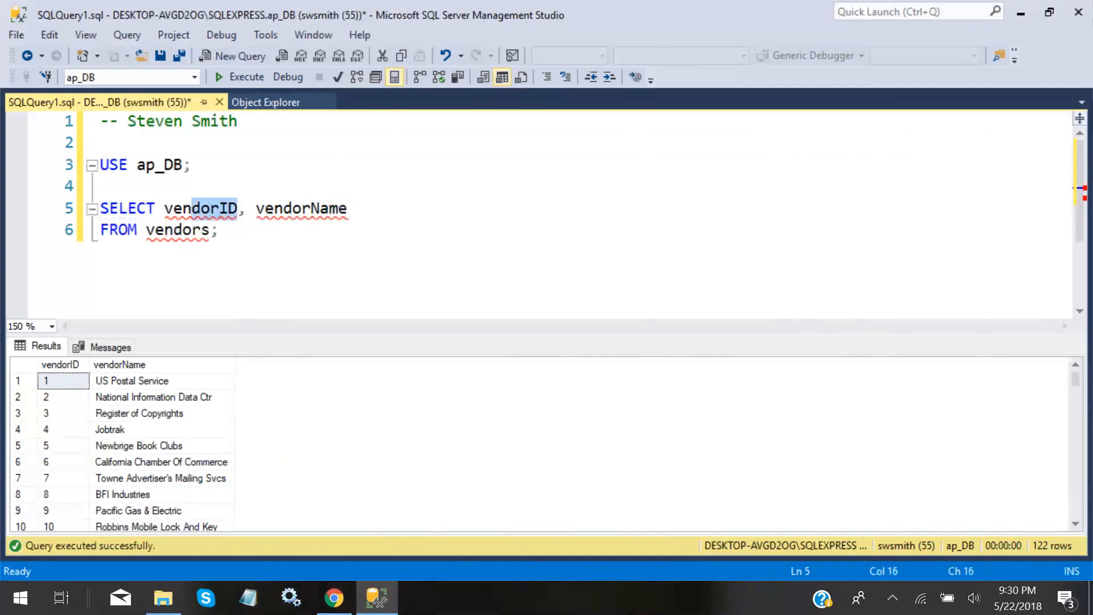
click(240, 209)
drag(165, 209, 232, 208)
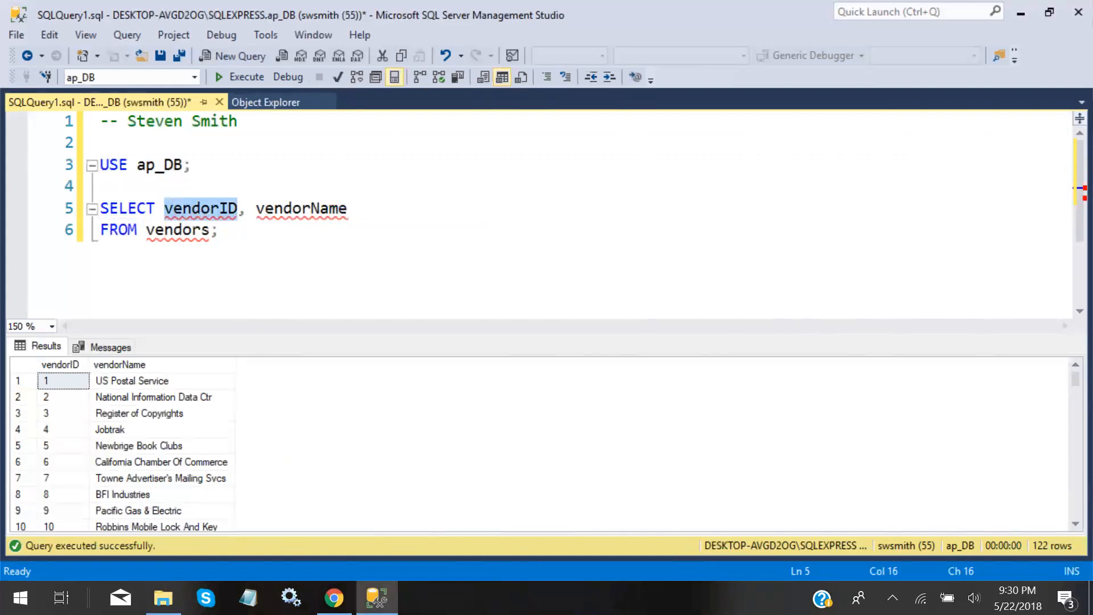
scroll(308, 410, down, 5)
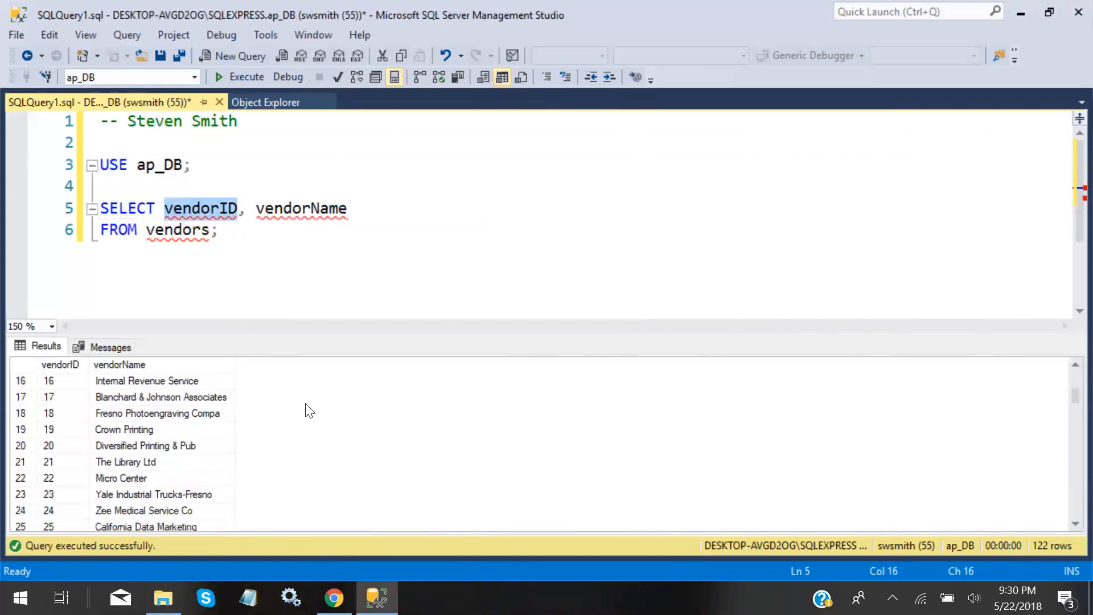
scroll(265, 405, down, 12)
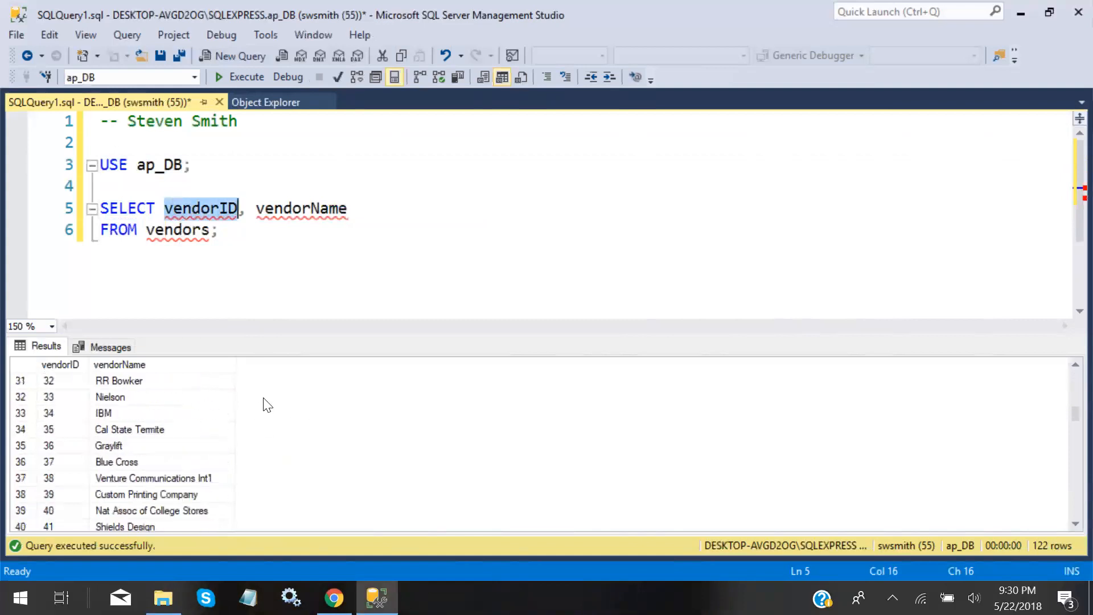
scroll(266, 406, down, 17)
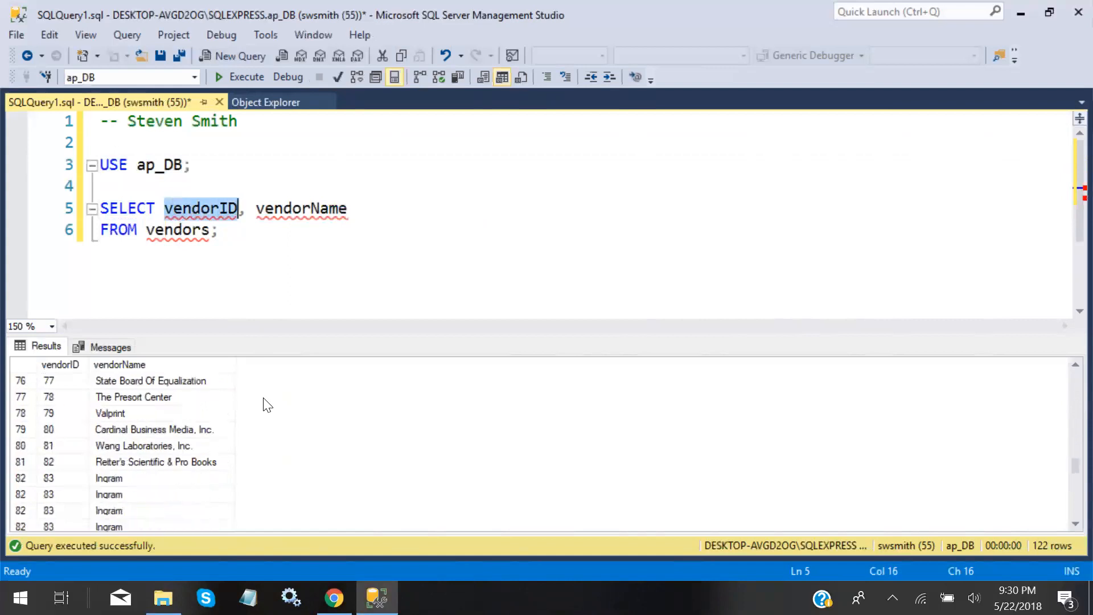
scroll(266, 406, down, 4)
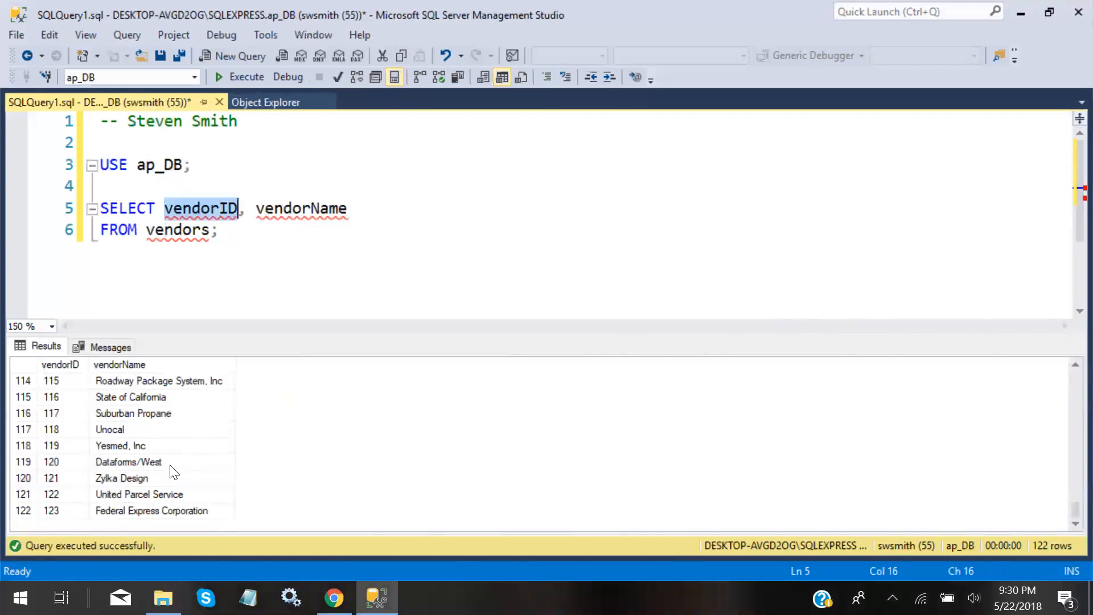
scroll(348, 476, up, 3)
scroll(348, 477, up, 20)
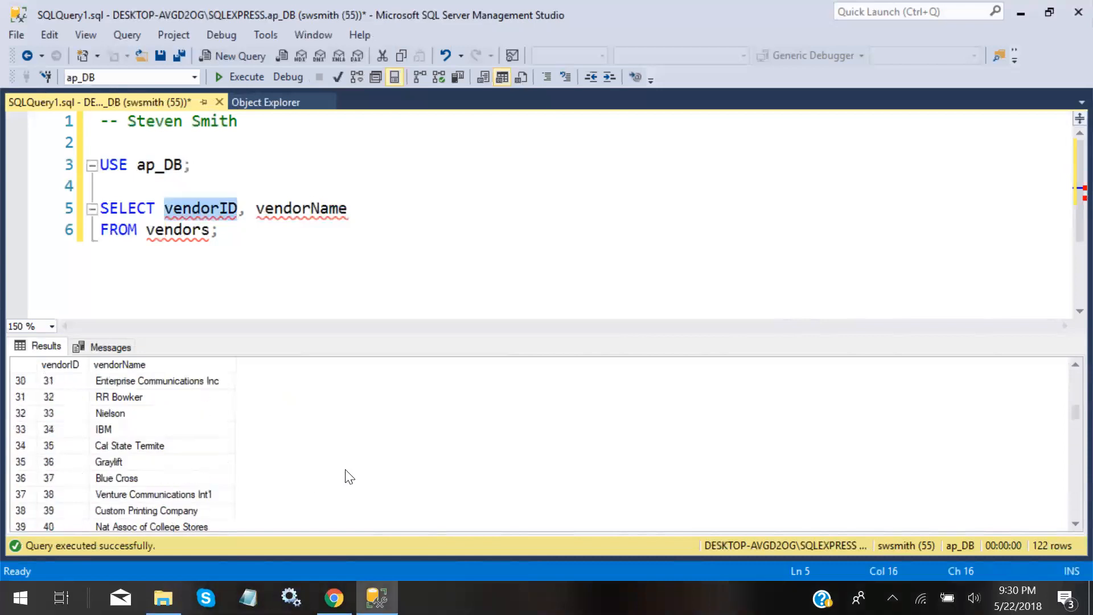
scroll(350, 477, up, 10)
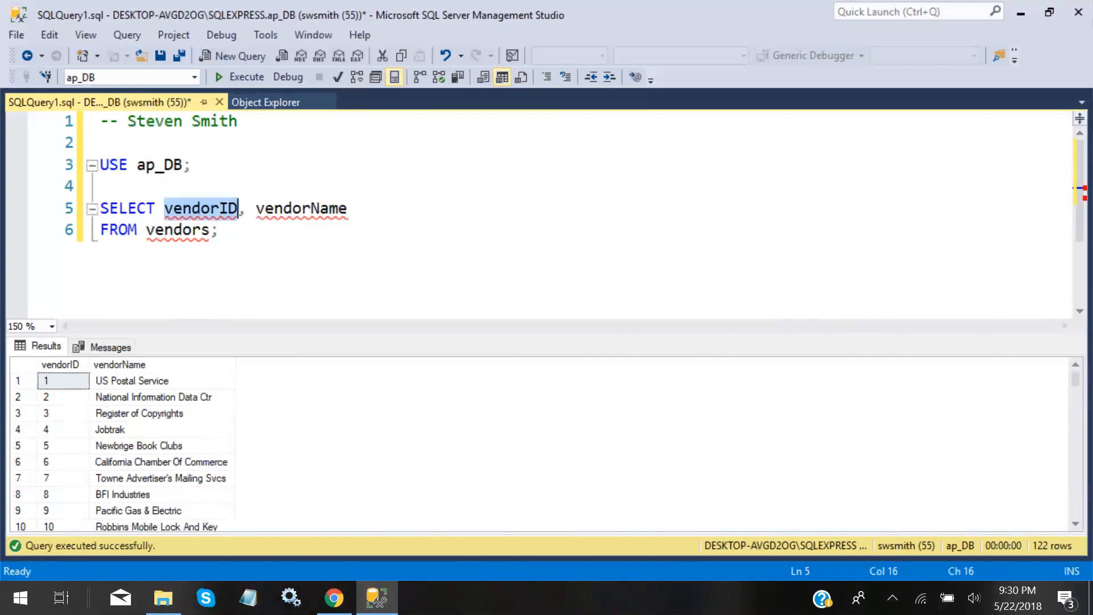
click(219, 230)
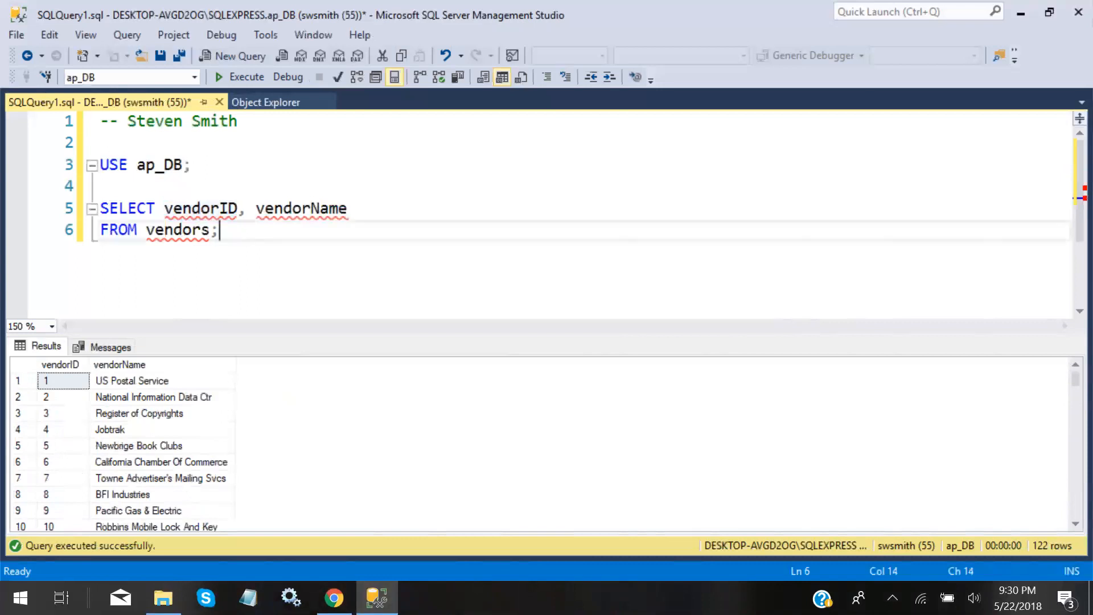
drag(164, 209, 219, 230)
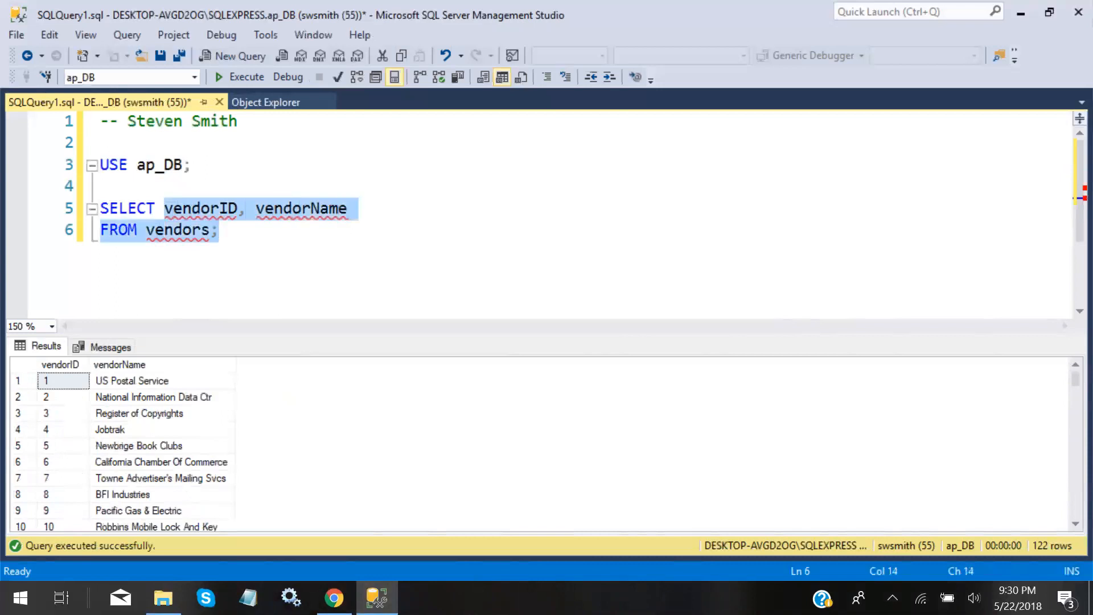
click(219, 230)
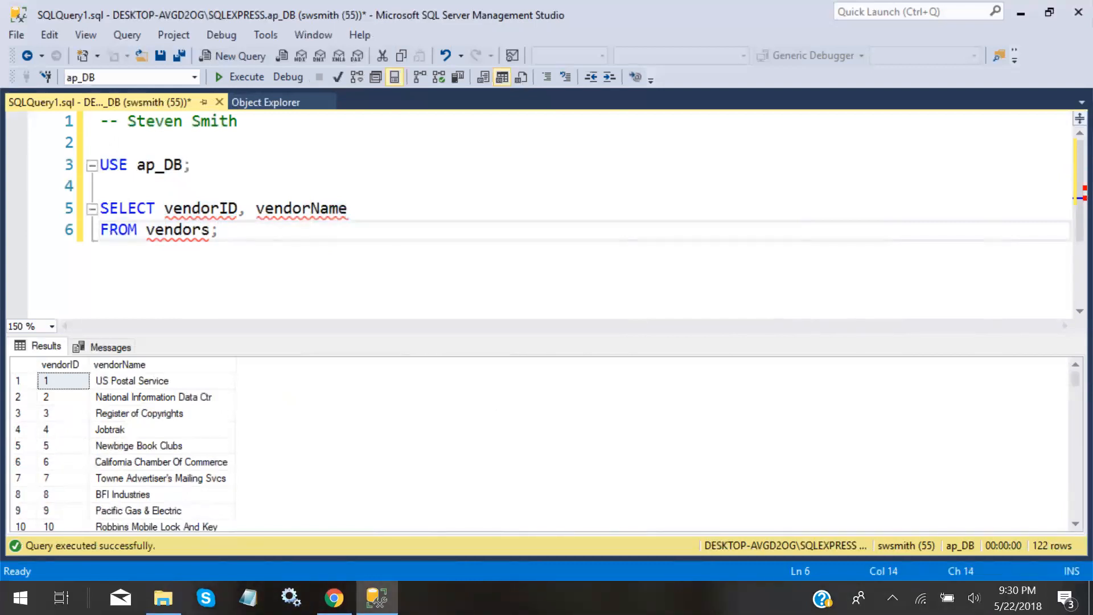
key(Up)
key(End)
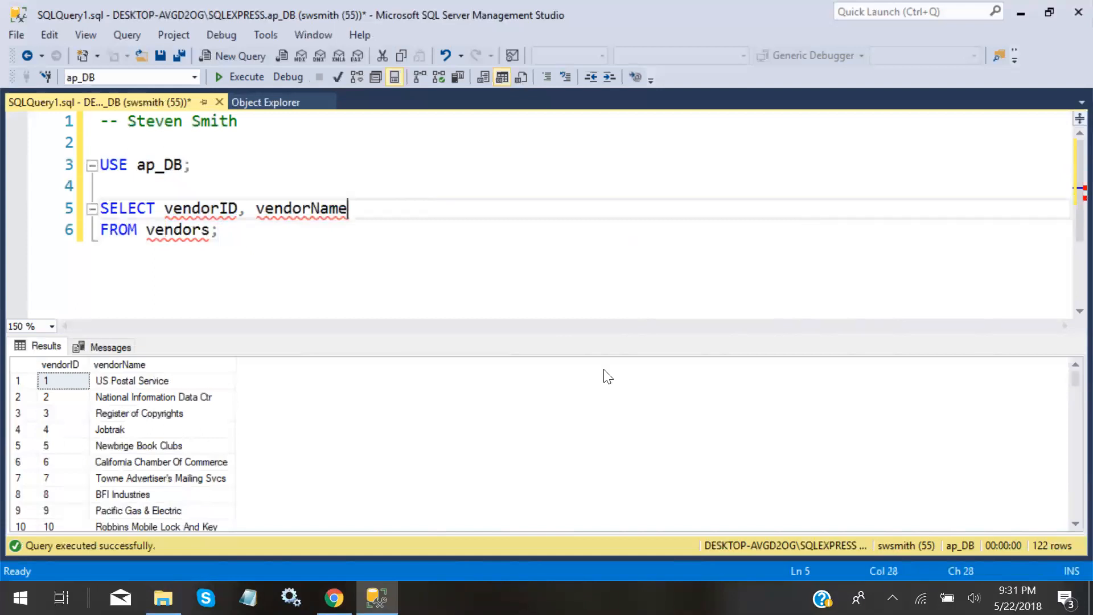